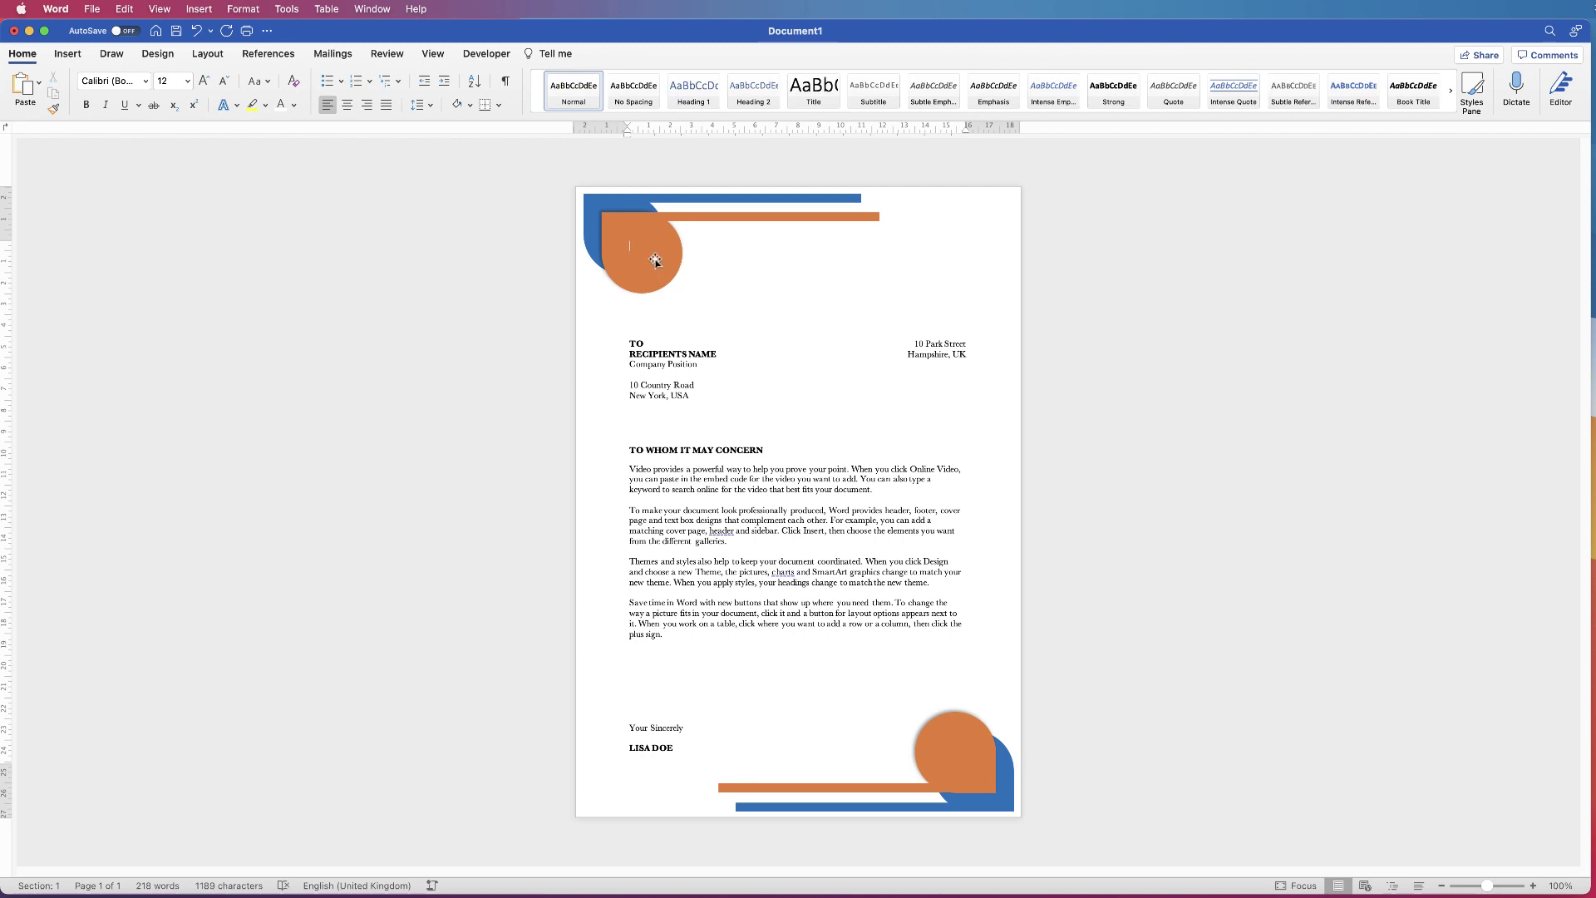
# Test-move the top corner graphic back into place, then insert the EMSA logo from LOGO1.png.
pyautogui.moveTo(653, 260); pyautogui.dragTo(707, 291)
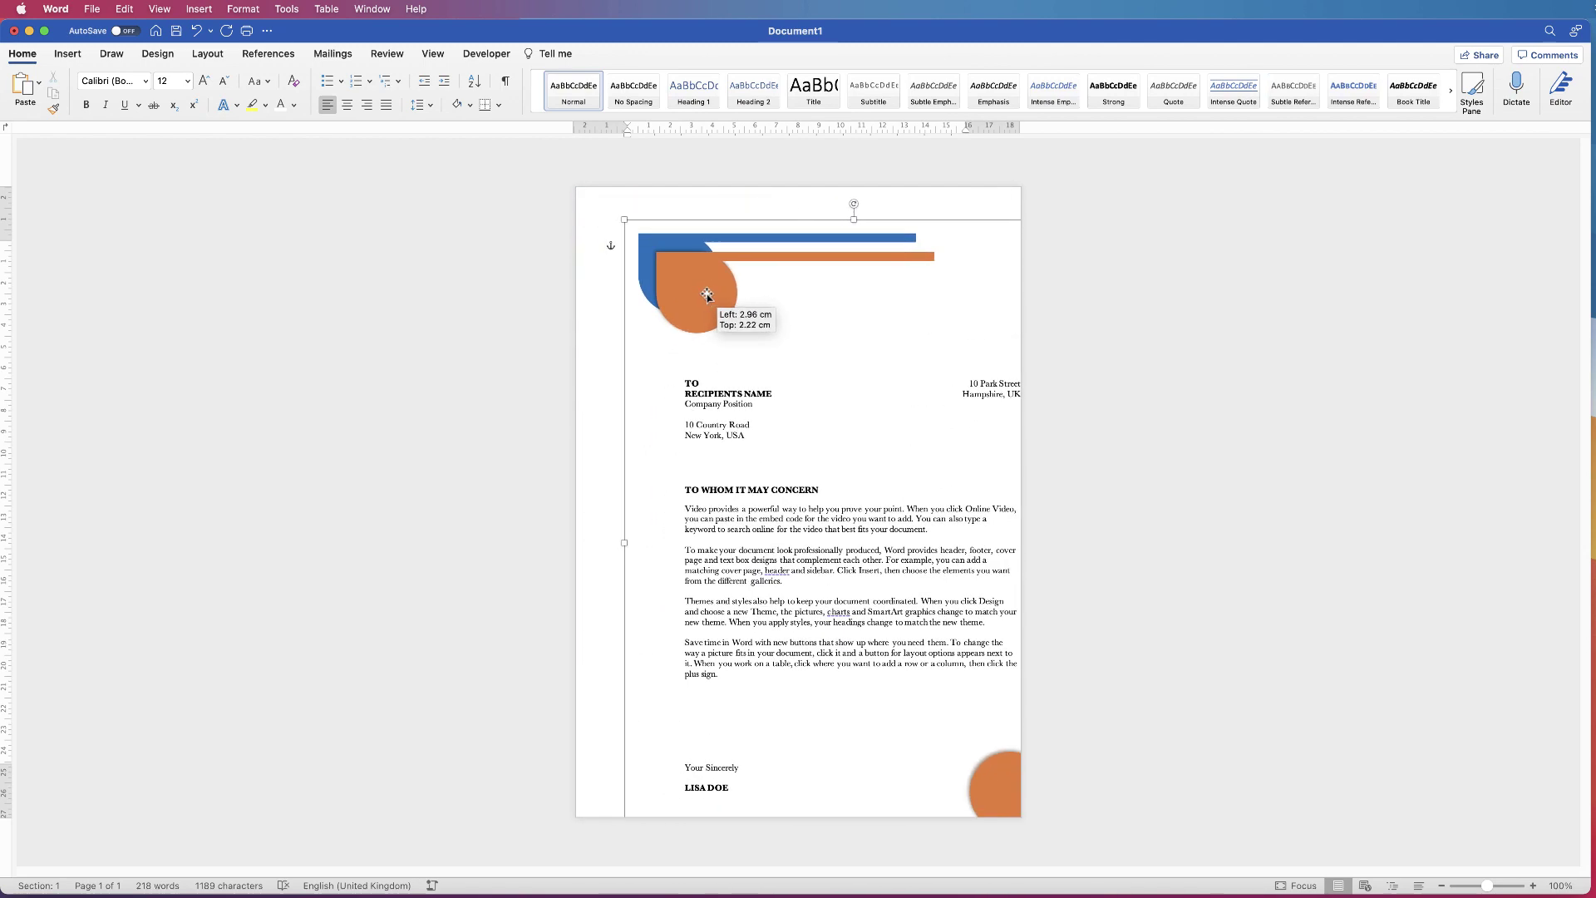
pyautogui.moveTo(708, 290); pyautogui.dragTo(670, 276)
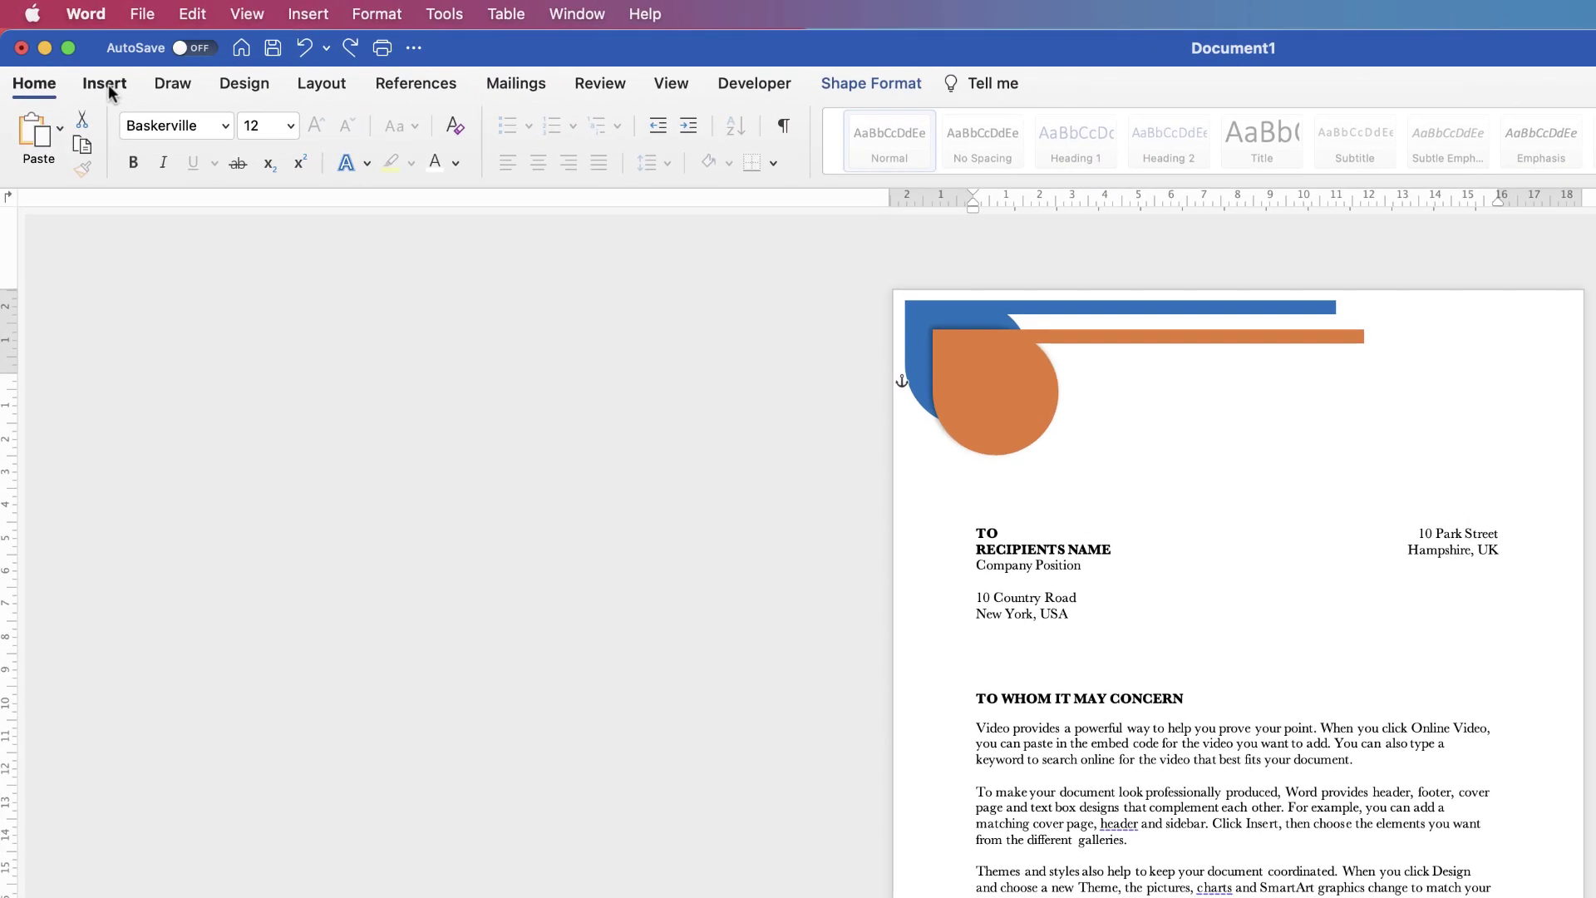
pyautogui.click(70, 55)
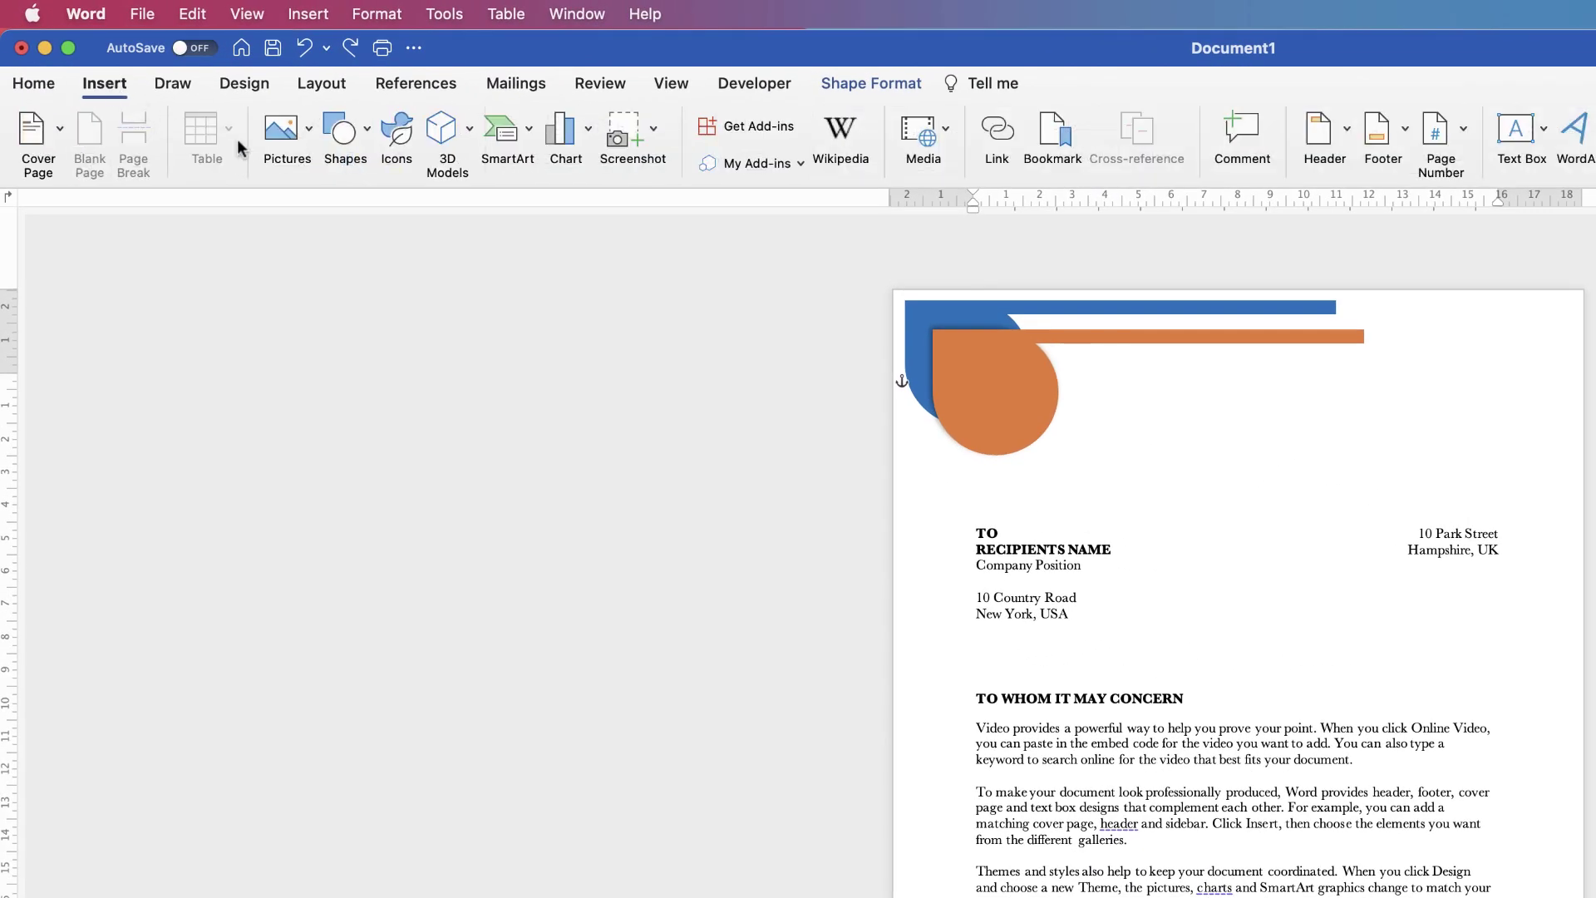
pyautogui.click(308, 134)
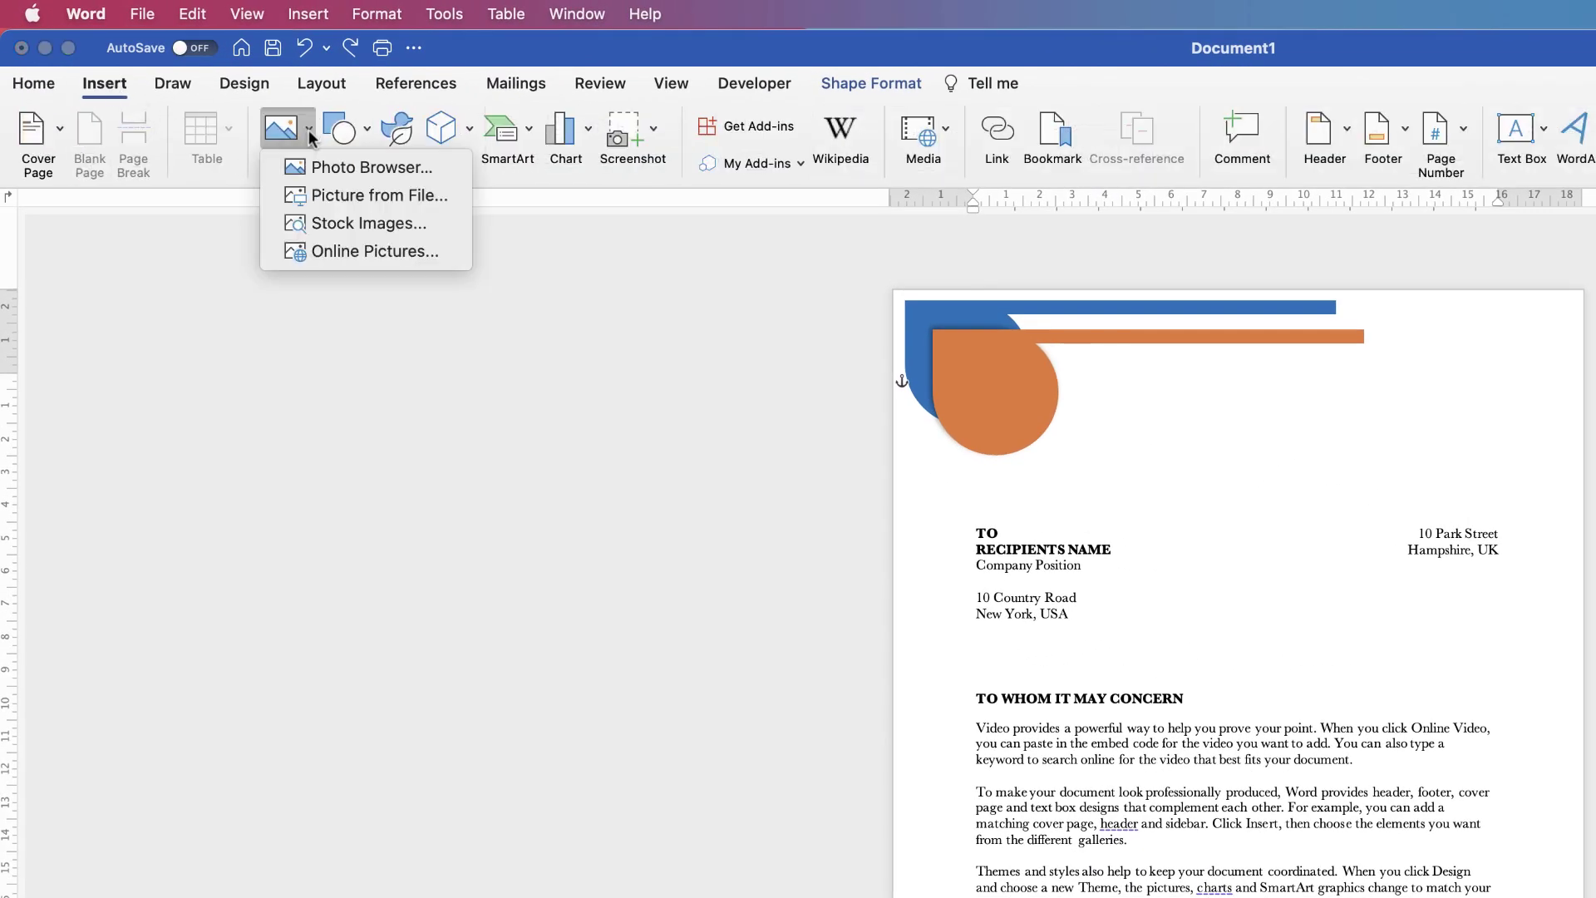
pyautogui.click(334, 197)
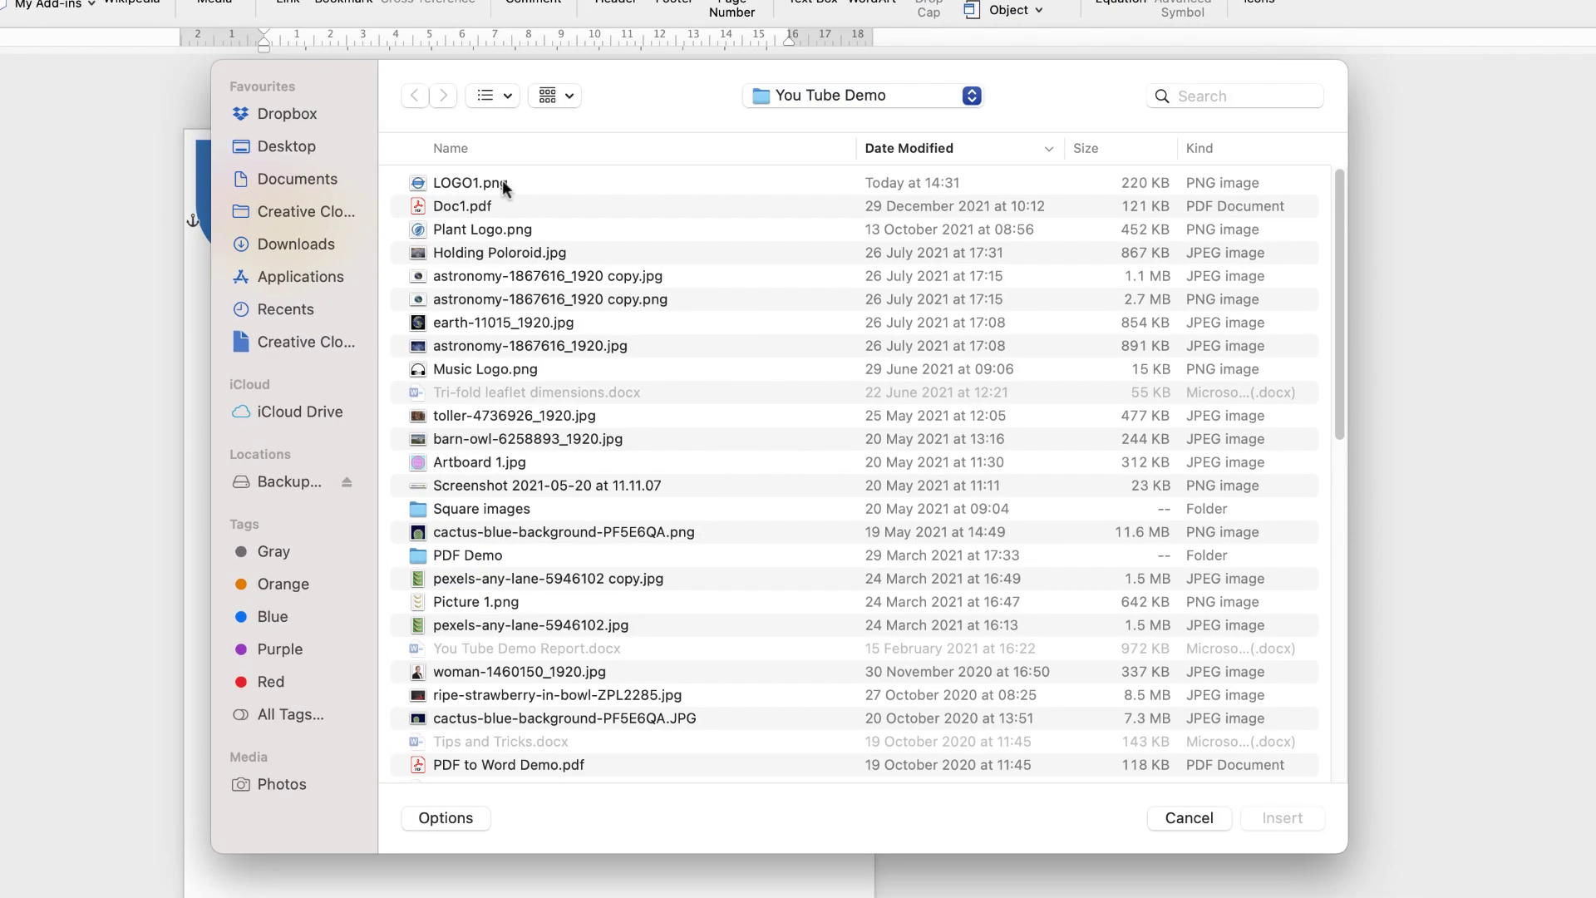
pyautogui.click(437, 179)
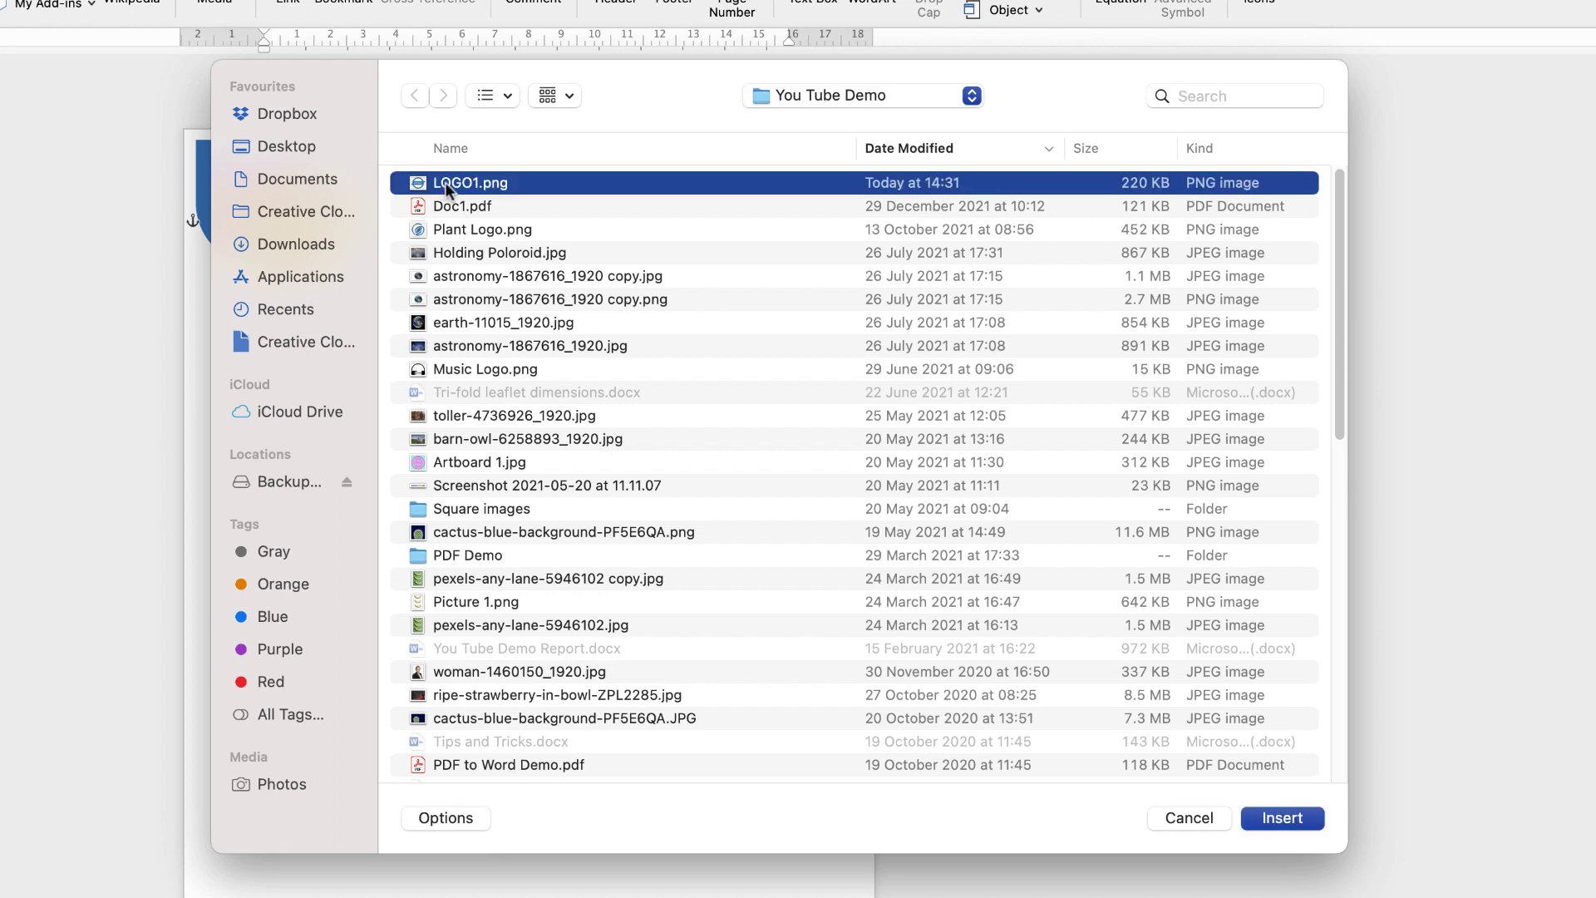
pyautogui.click(1291, 827)
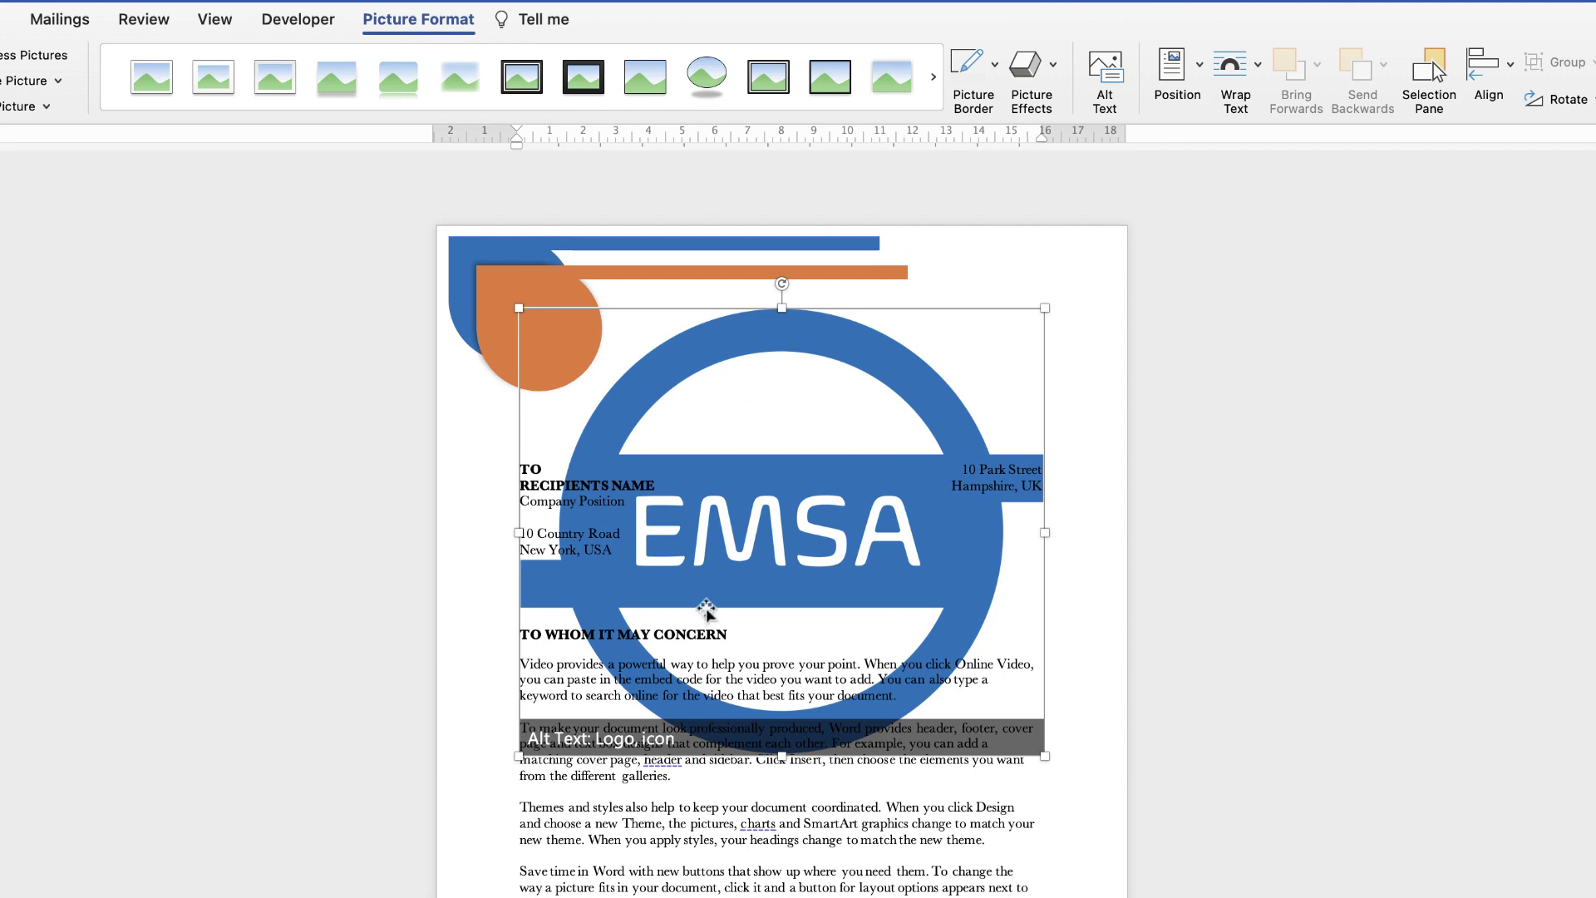
# Set the EMSA logo's text wrapping to In Front of Text and confirm it in Picture Format.
pyautogui.moveTo(704, 359)
pyautogui.mouseDown()
pyautogui.moveTo(758, 384)
pyautogui.moveTo(721, 388)
pyautogui.mouseUp()
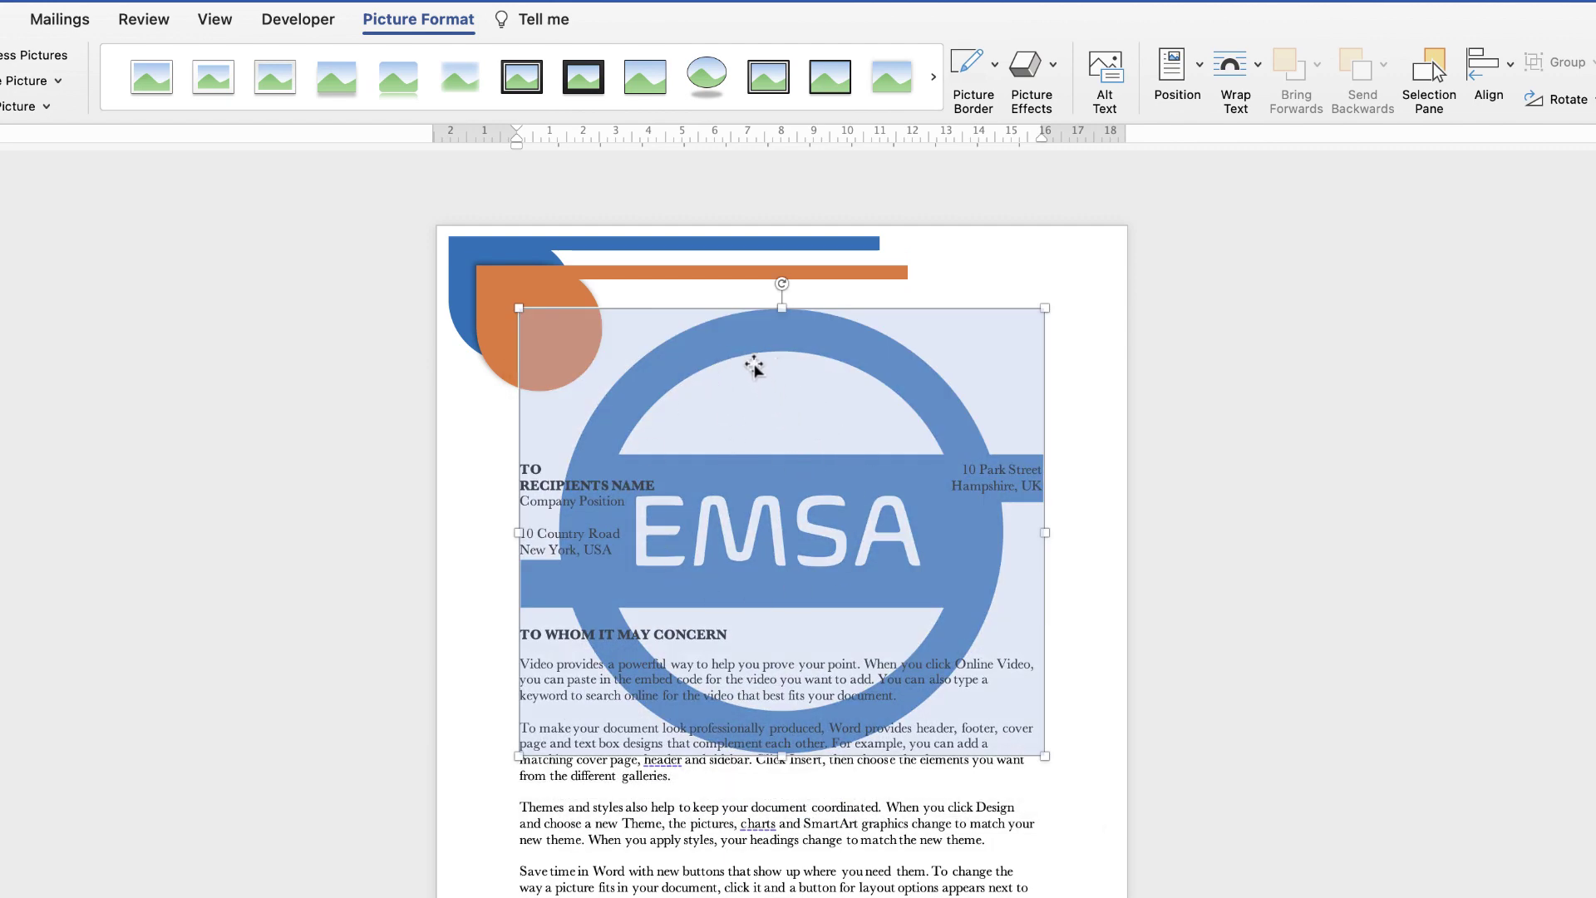
pyautogui.rightClick(803, 357)
pyautogui.moveTo(861, 671)
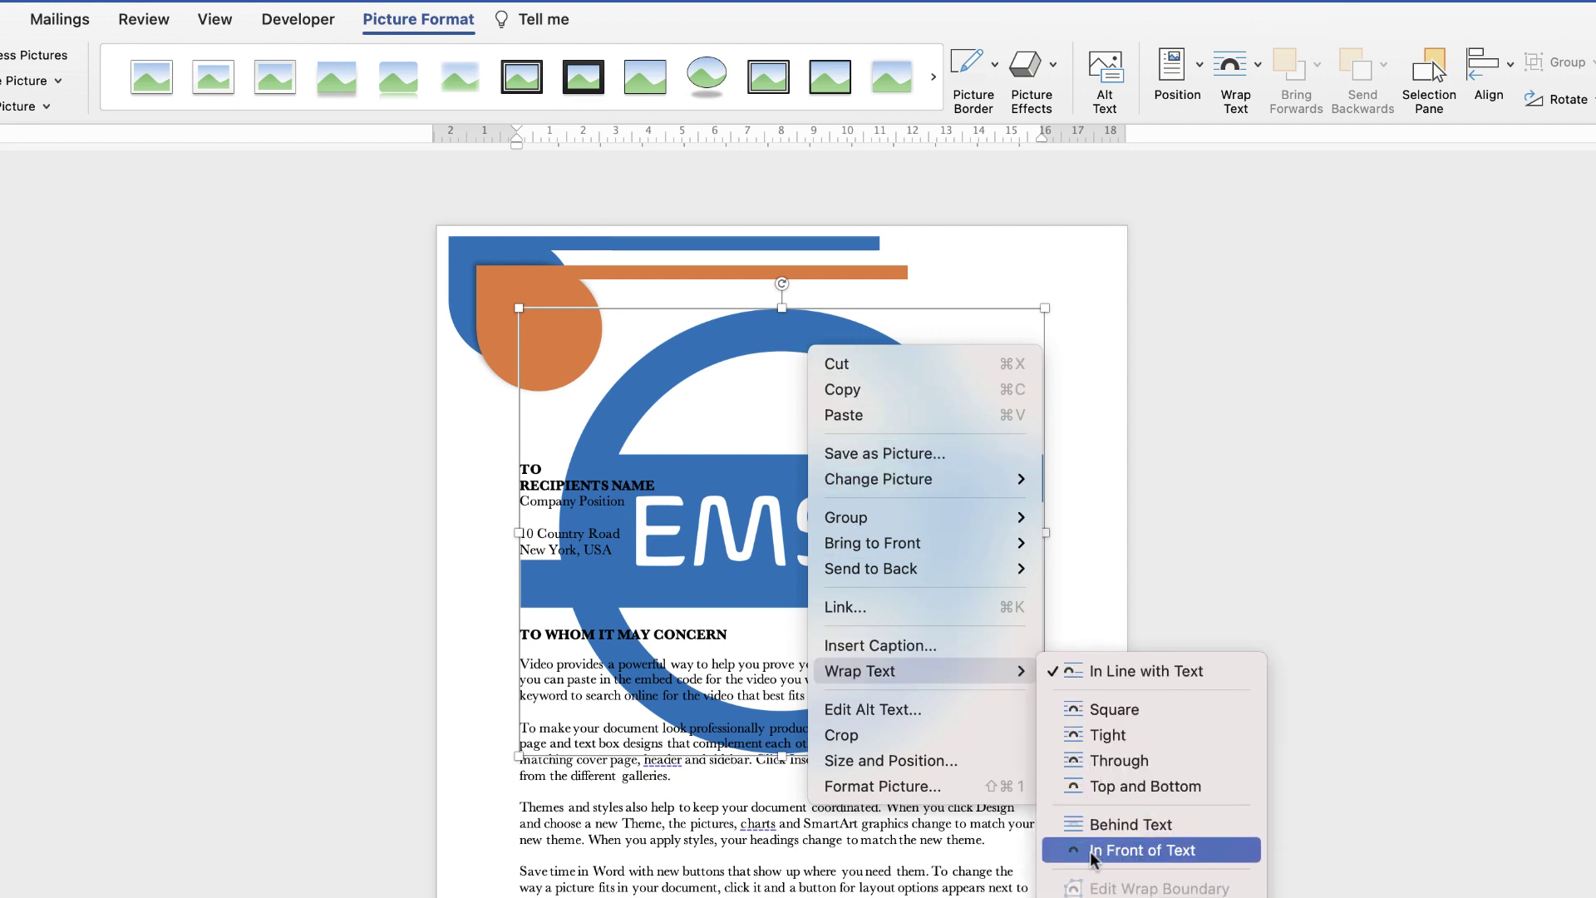
pyautogui.click(1116, 851)
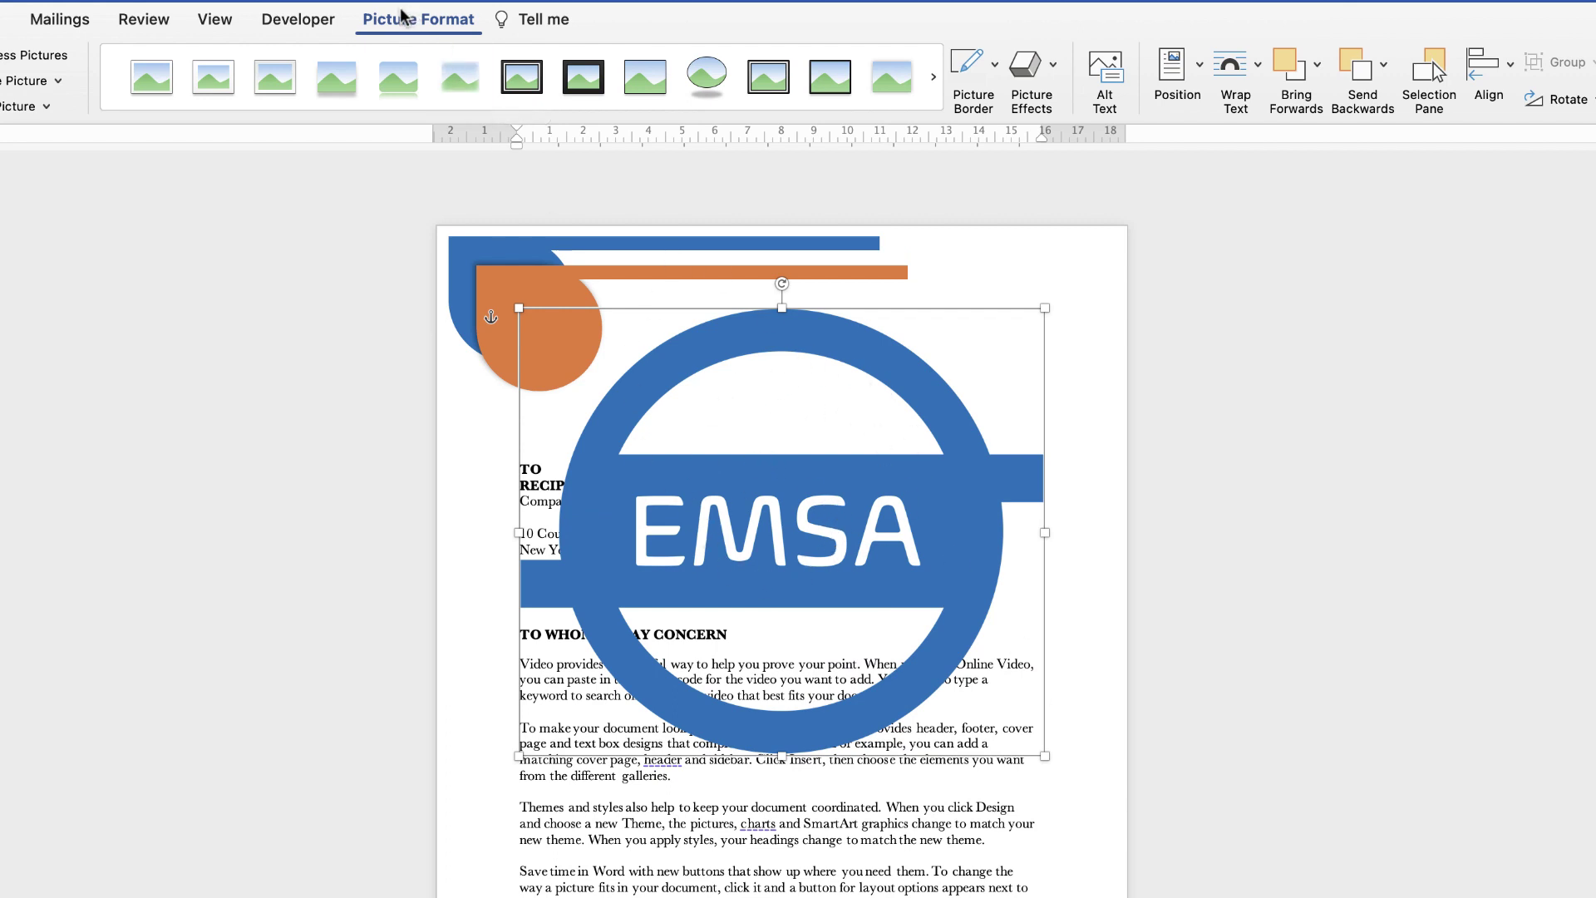
pyautogui.click(1258, 71)
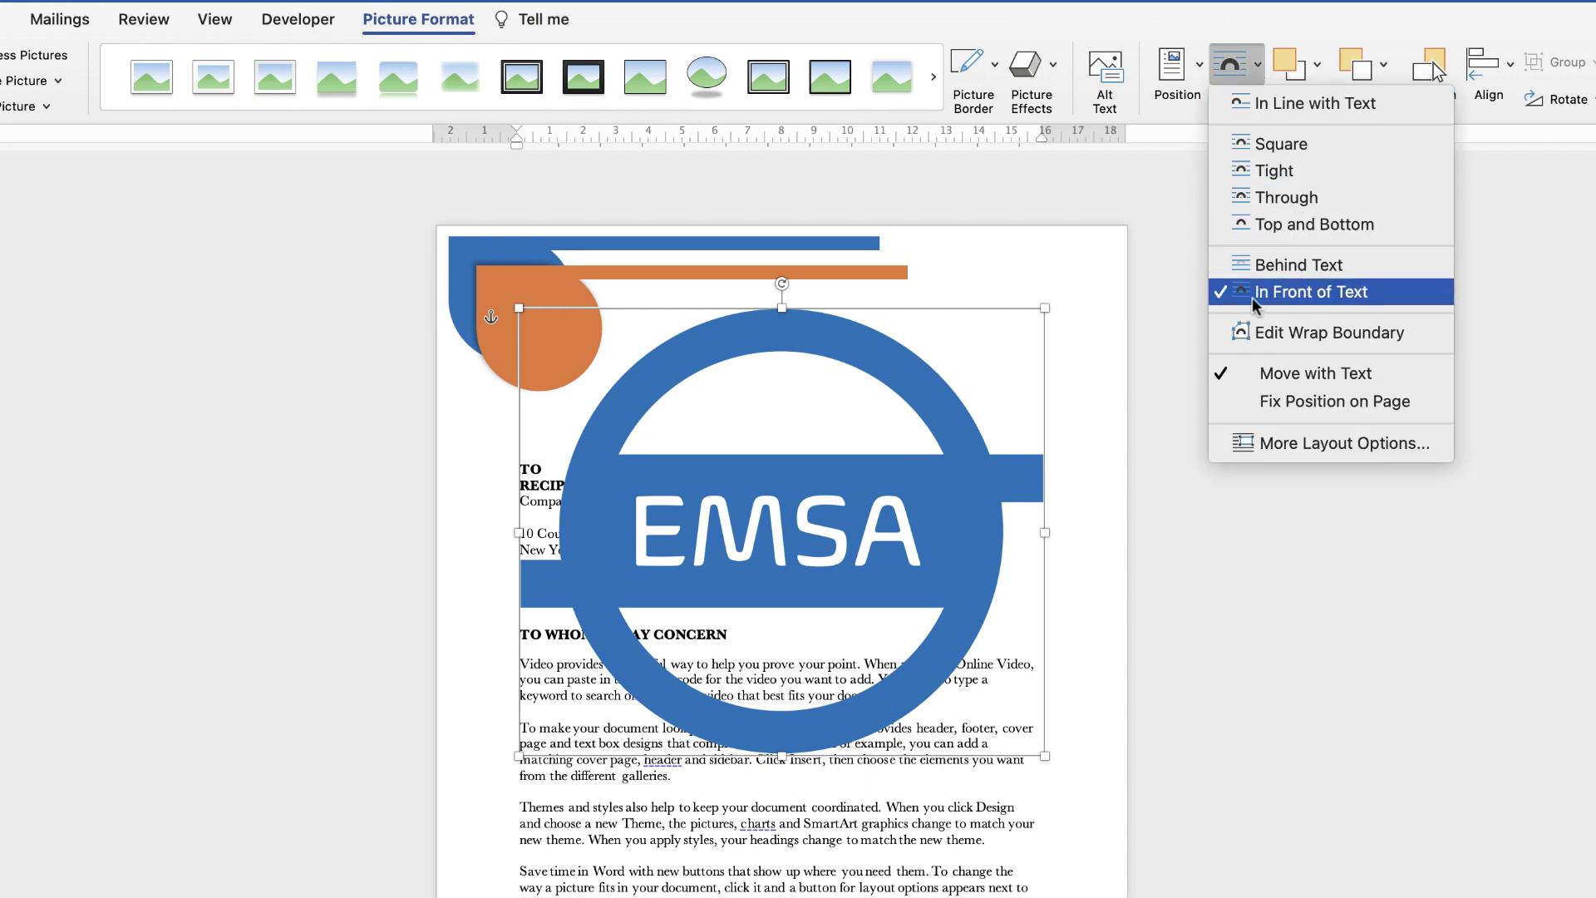
pyautogui.click(1046, 257)
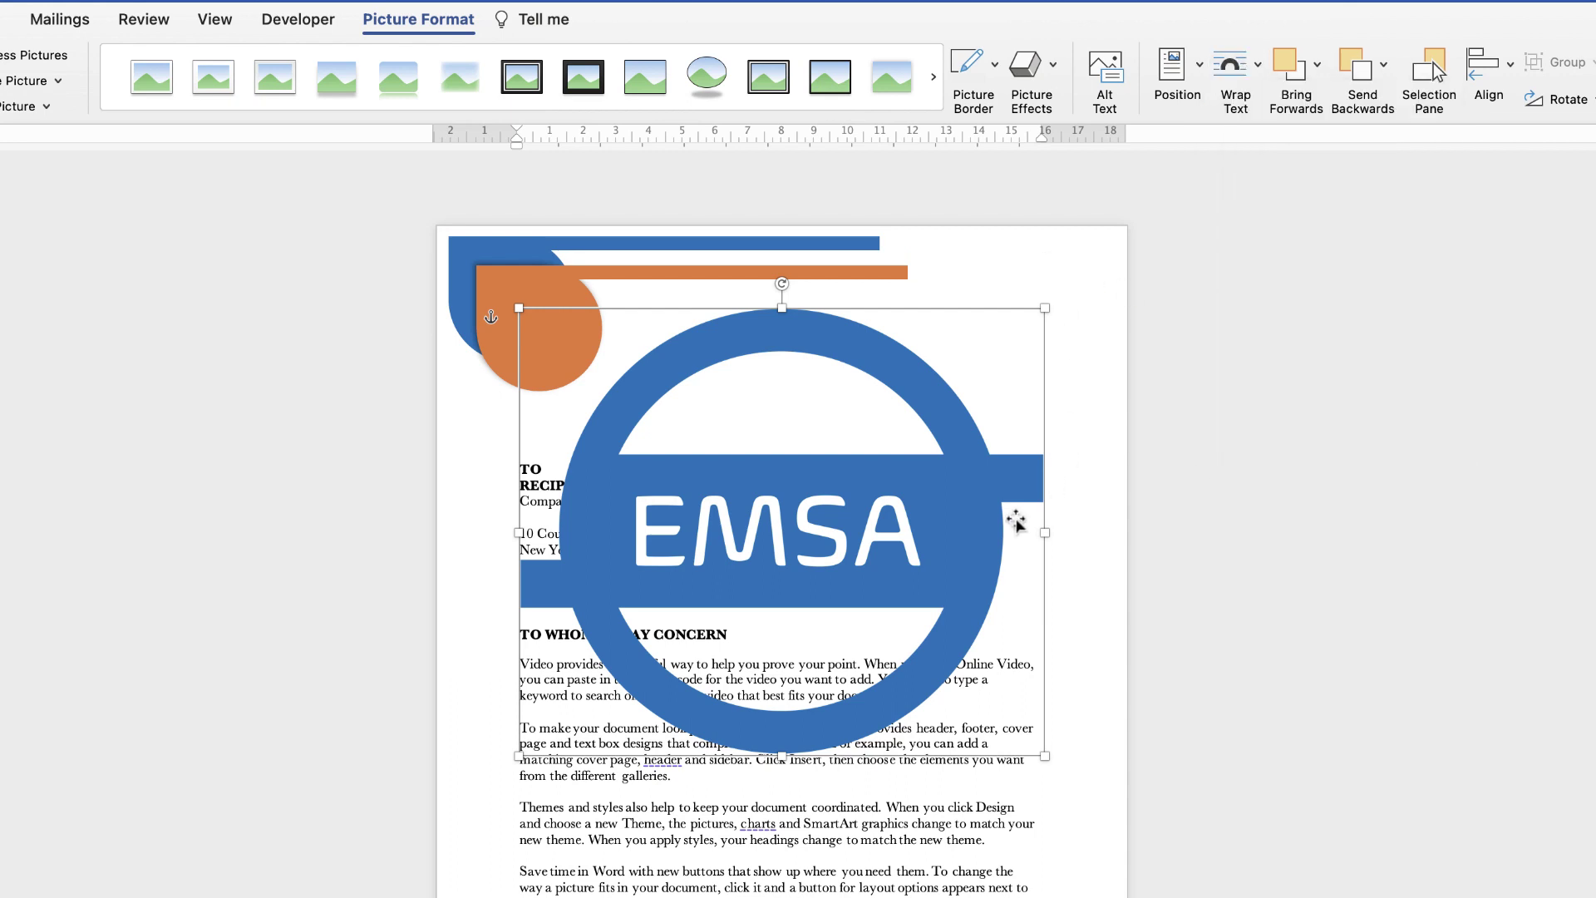
# Resize the EMSA logo to a small size and drag it onto the top-left orange circle.
pyautogui.moveTo(1044, 307); pyautogui.dragTo(801, 504)
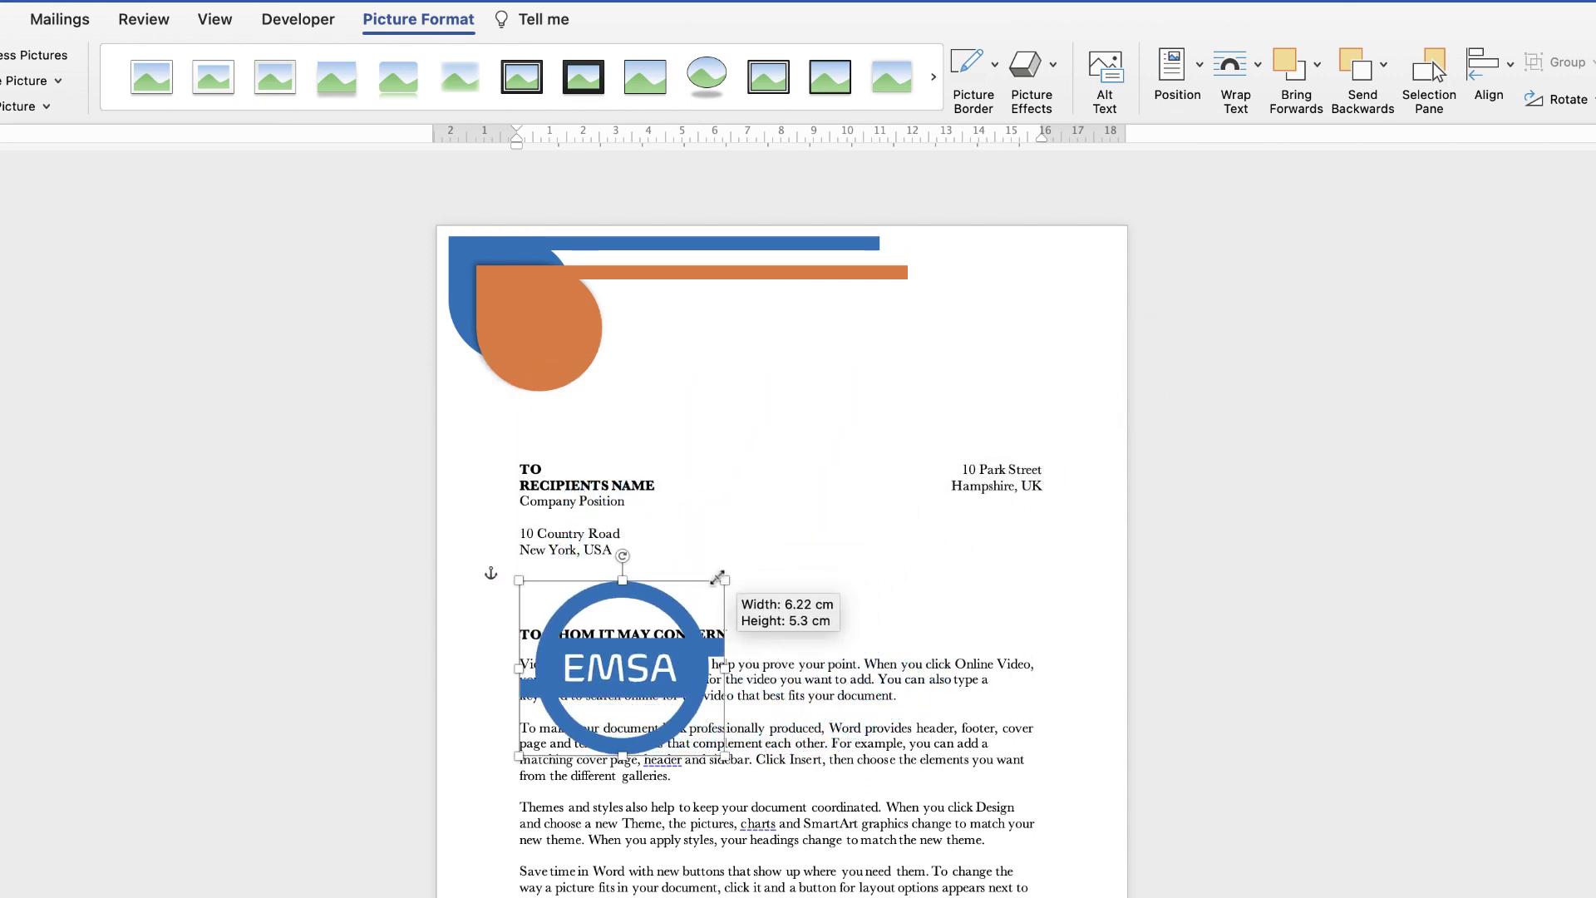
pyautogui.moveTo(801, 504); pyautogui.dragTo(632, 661)
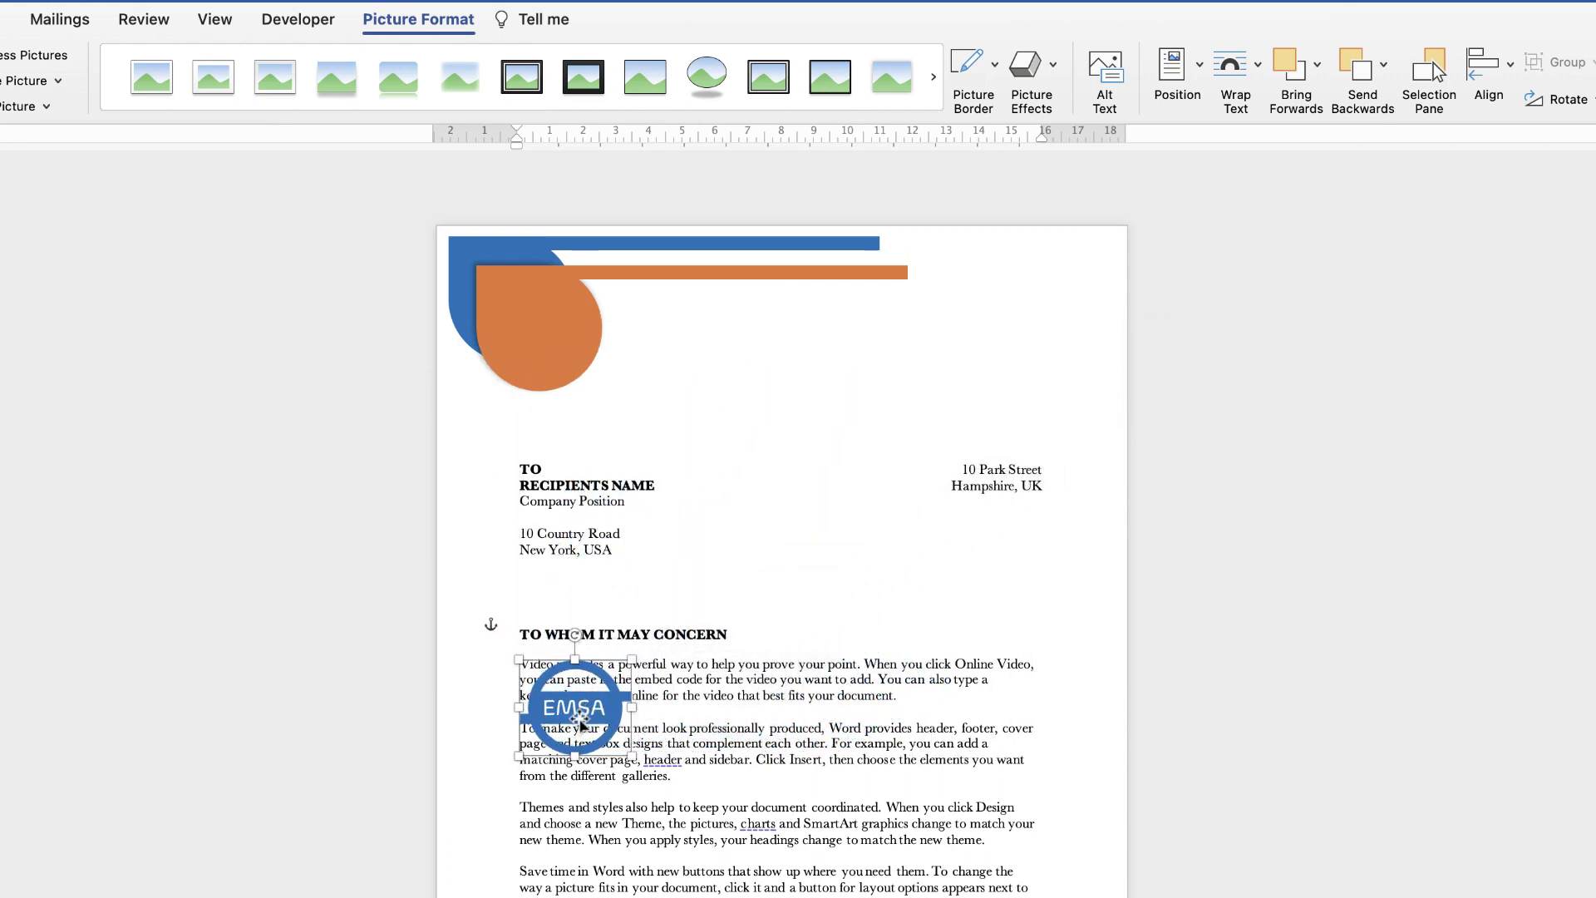
pyautogui.moveTo(576, 718)
pyautogui.mouseDown()
pyautogui.moveTo(993, 361)
pyautogui.moveTo(545, 336)
pyautogui.mouseUp()
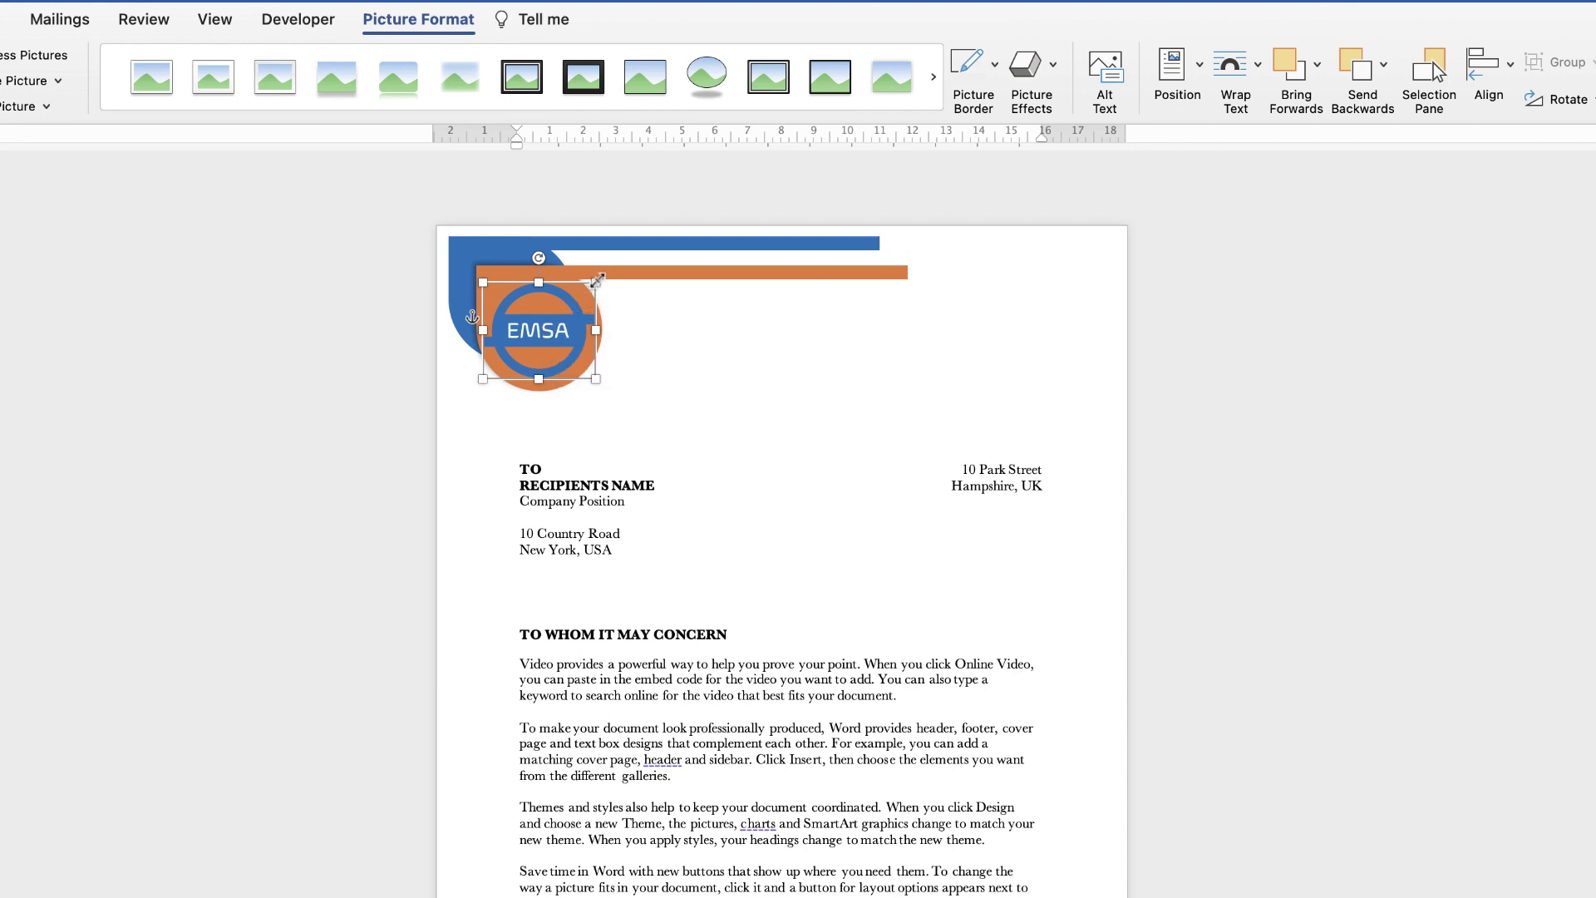
pyautogui.moveTo(596, 283); pyautogui.dragTo(542, 328)
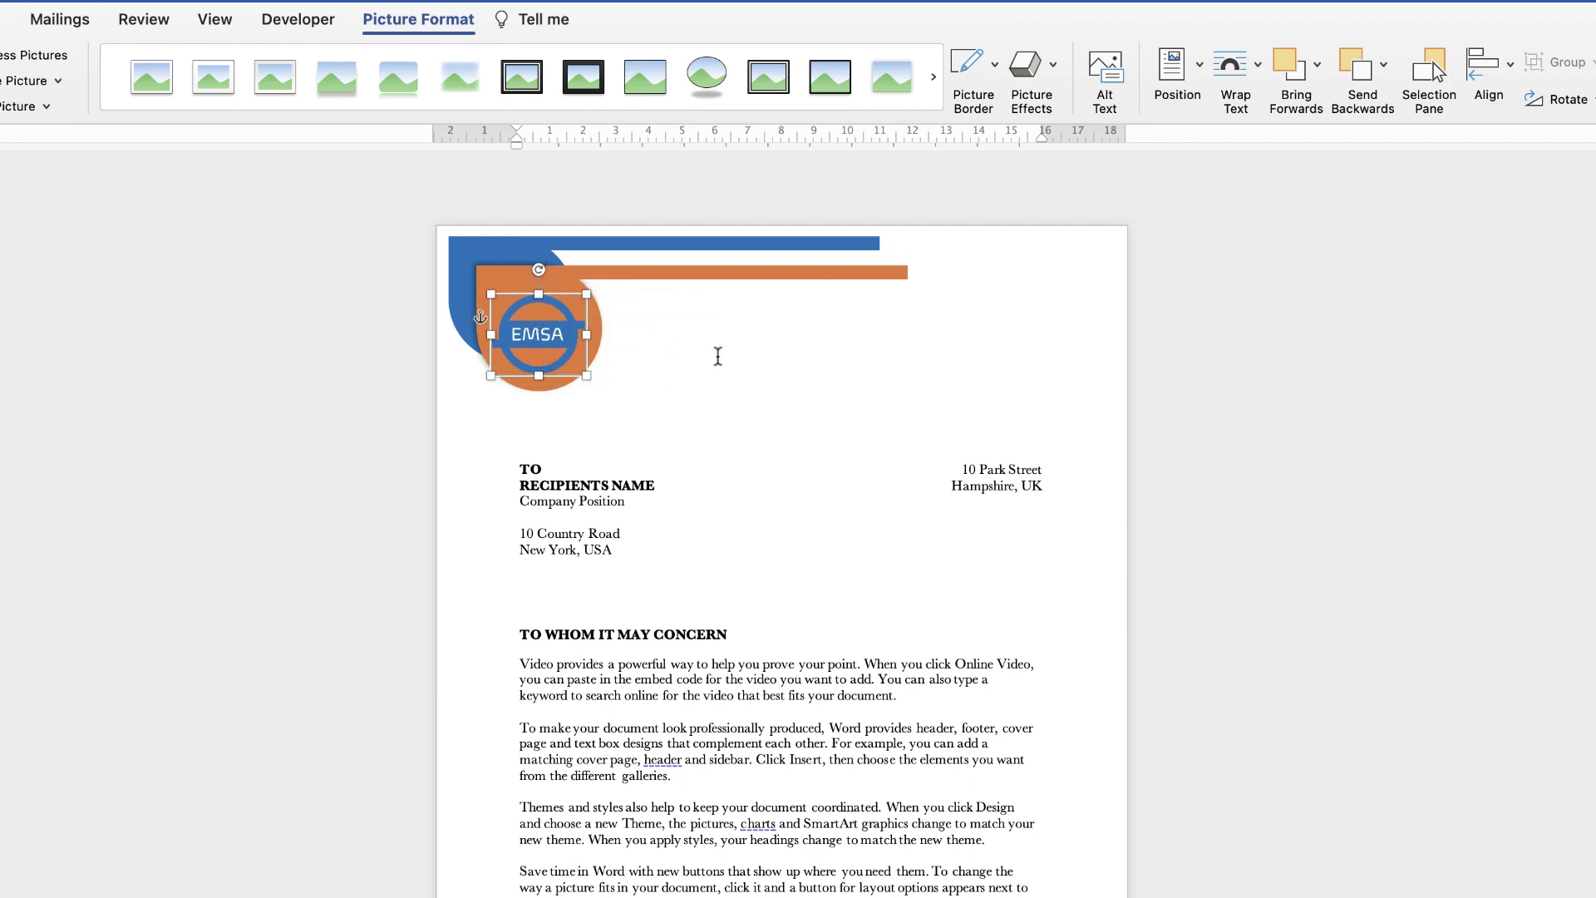
pyautogui.click(828, 429)
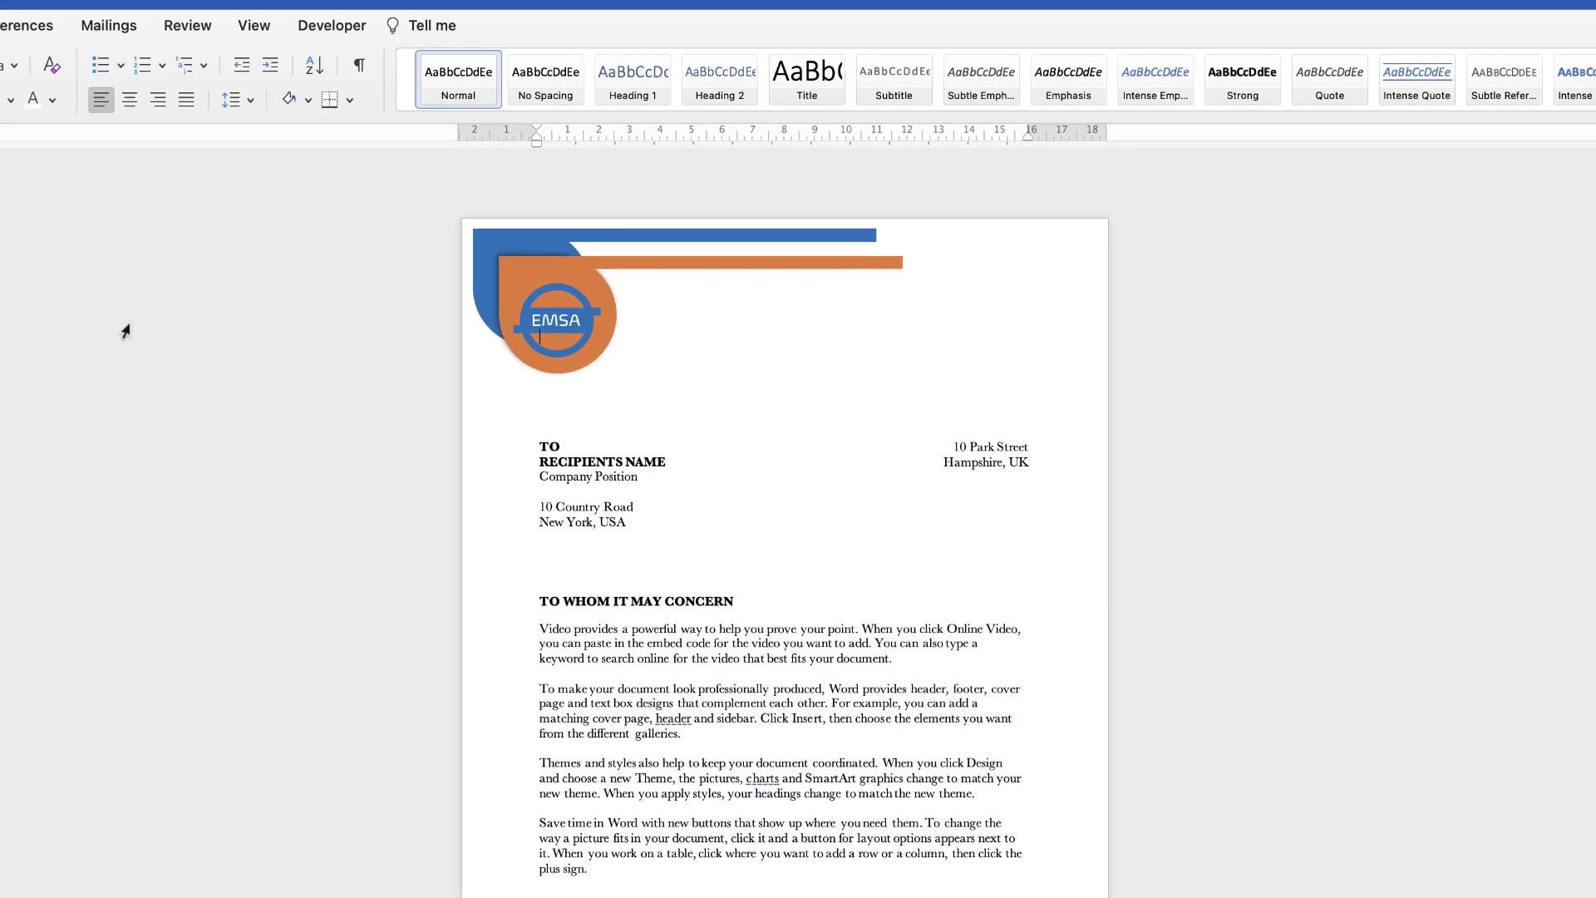
pyautogui.click(67, 54)
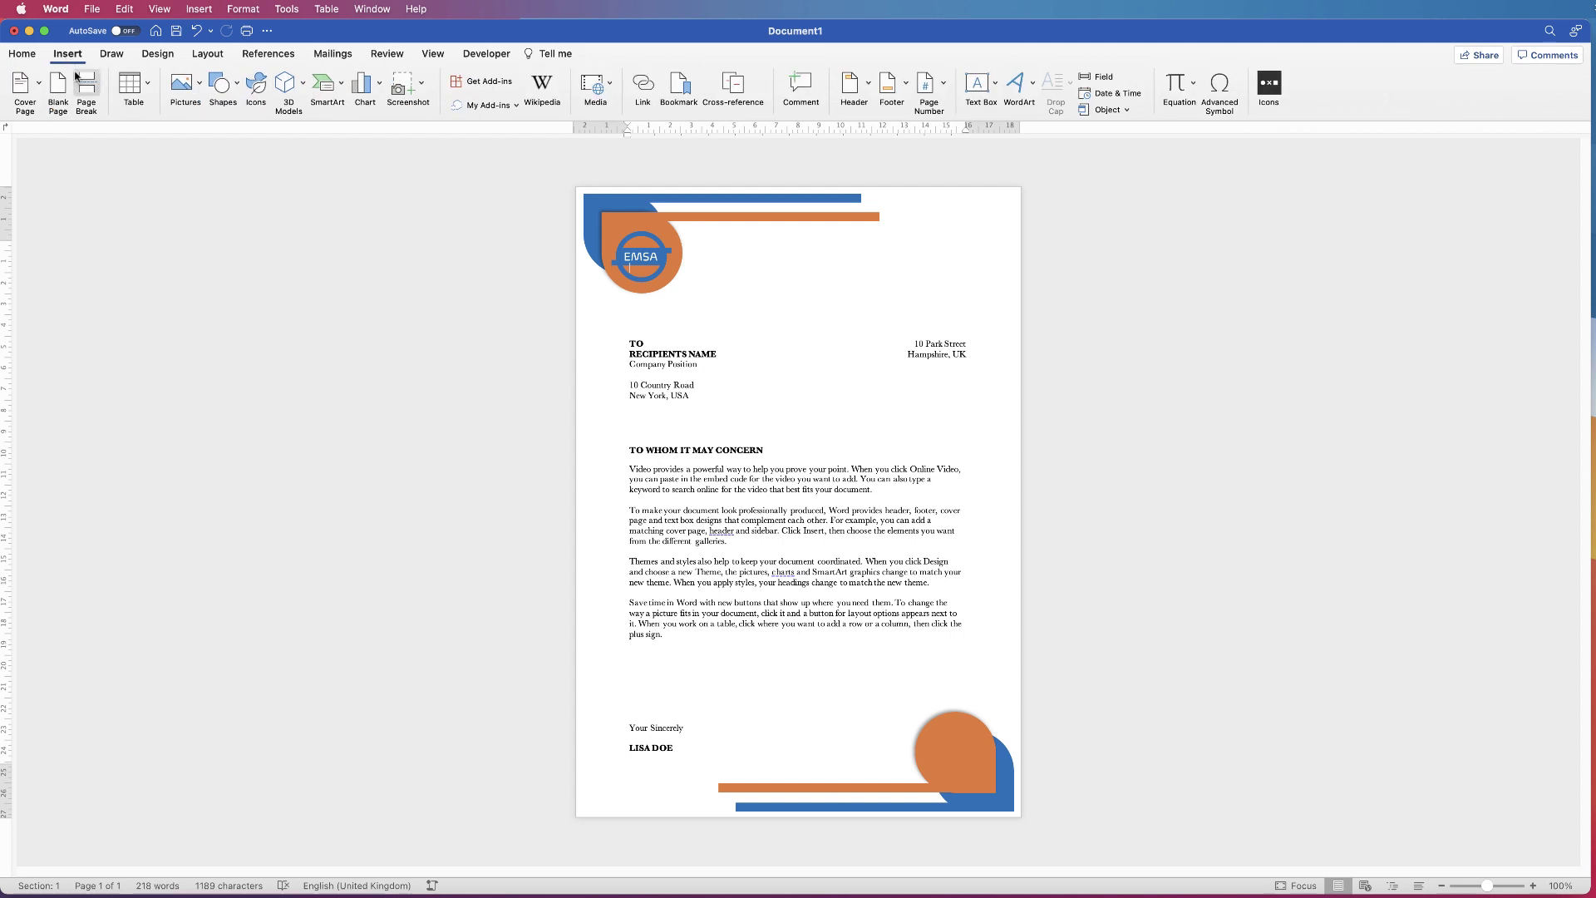
pyautogui.click(86, 90)
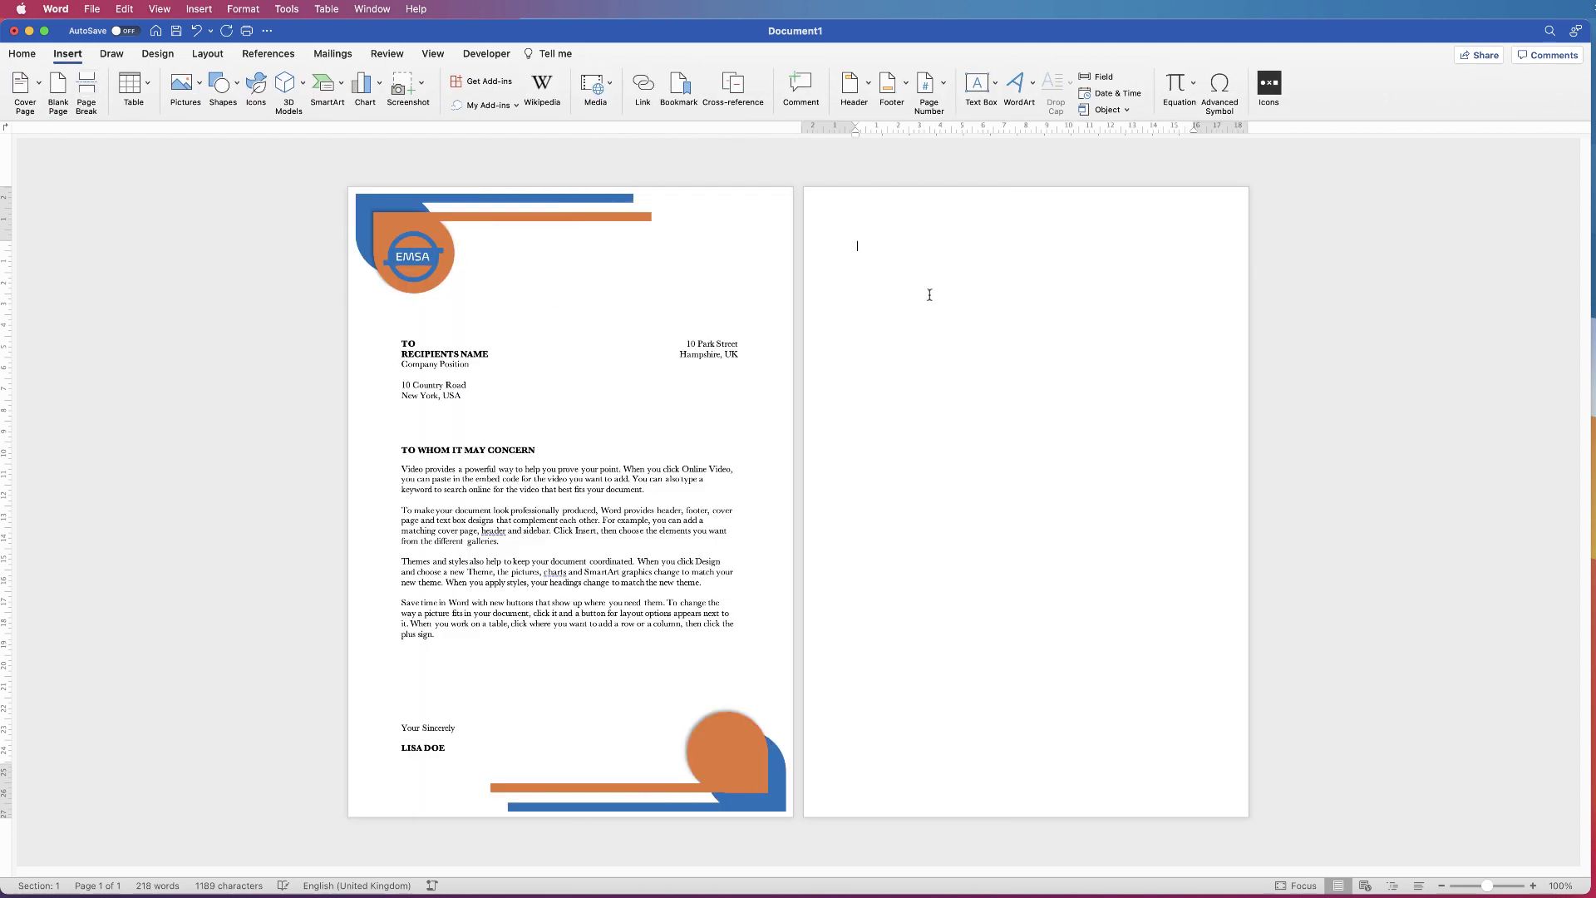
pyautogui.press('BackSpace')
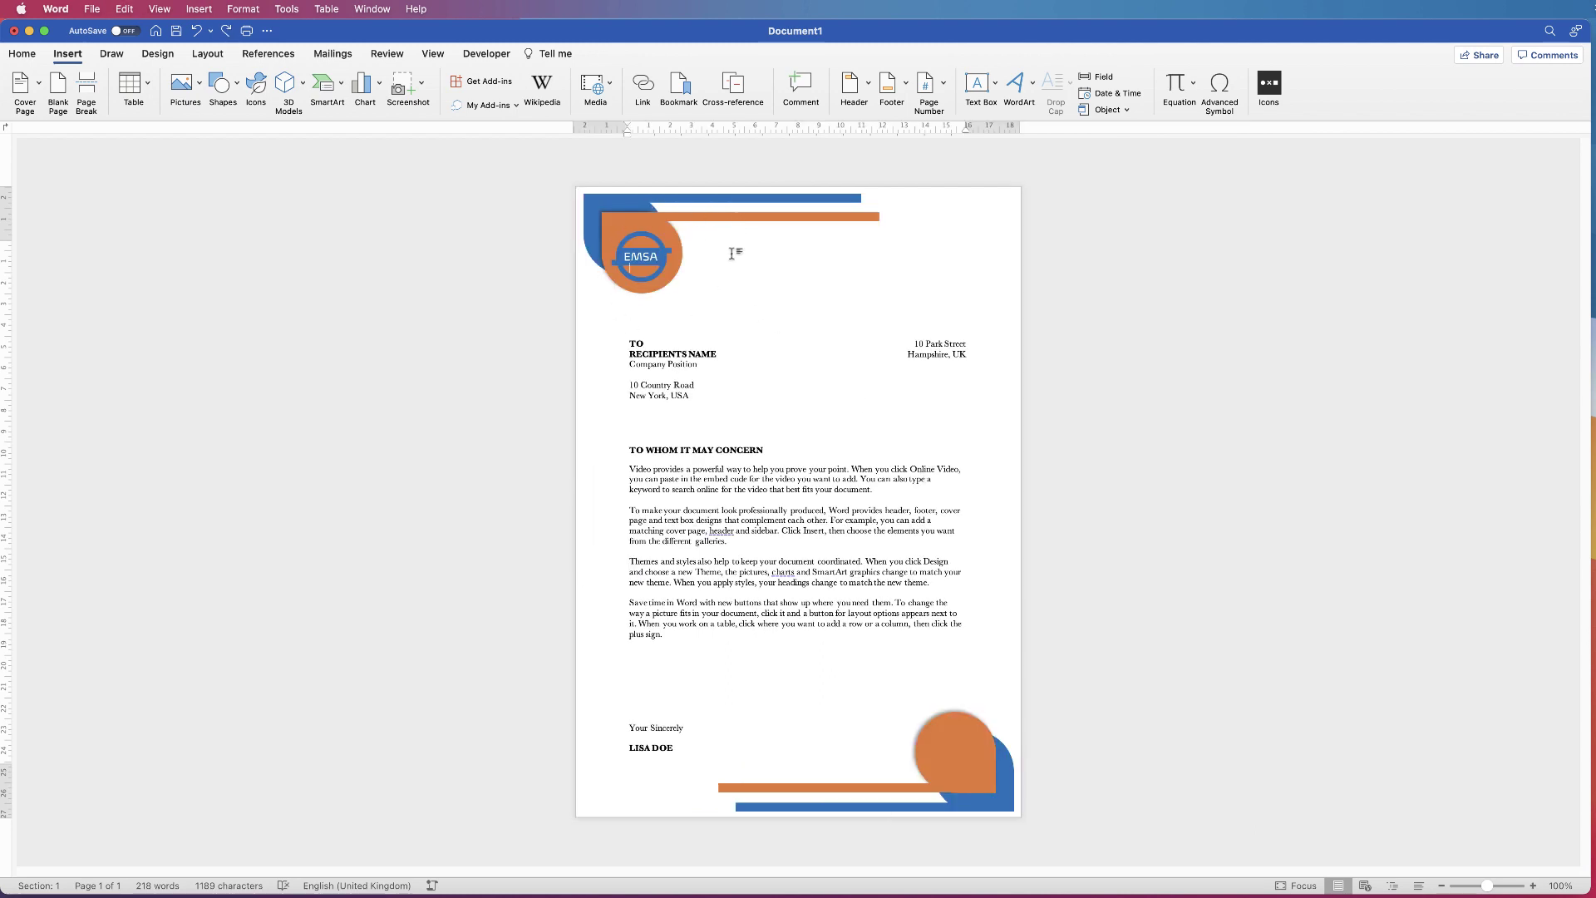
# Delete the EMSA logo and ungroup the top corner artwork.
pyautogui.click(641, 257)
pyautogui.press('BackSpace')
pyautogui.click(634, 253)
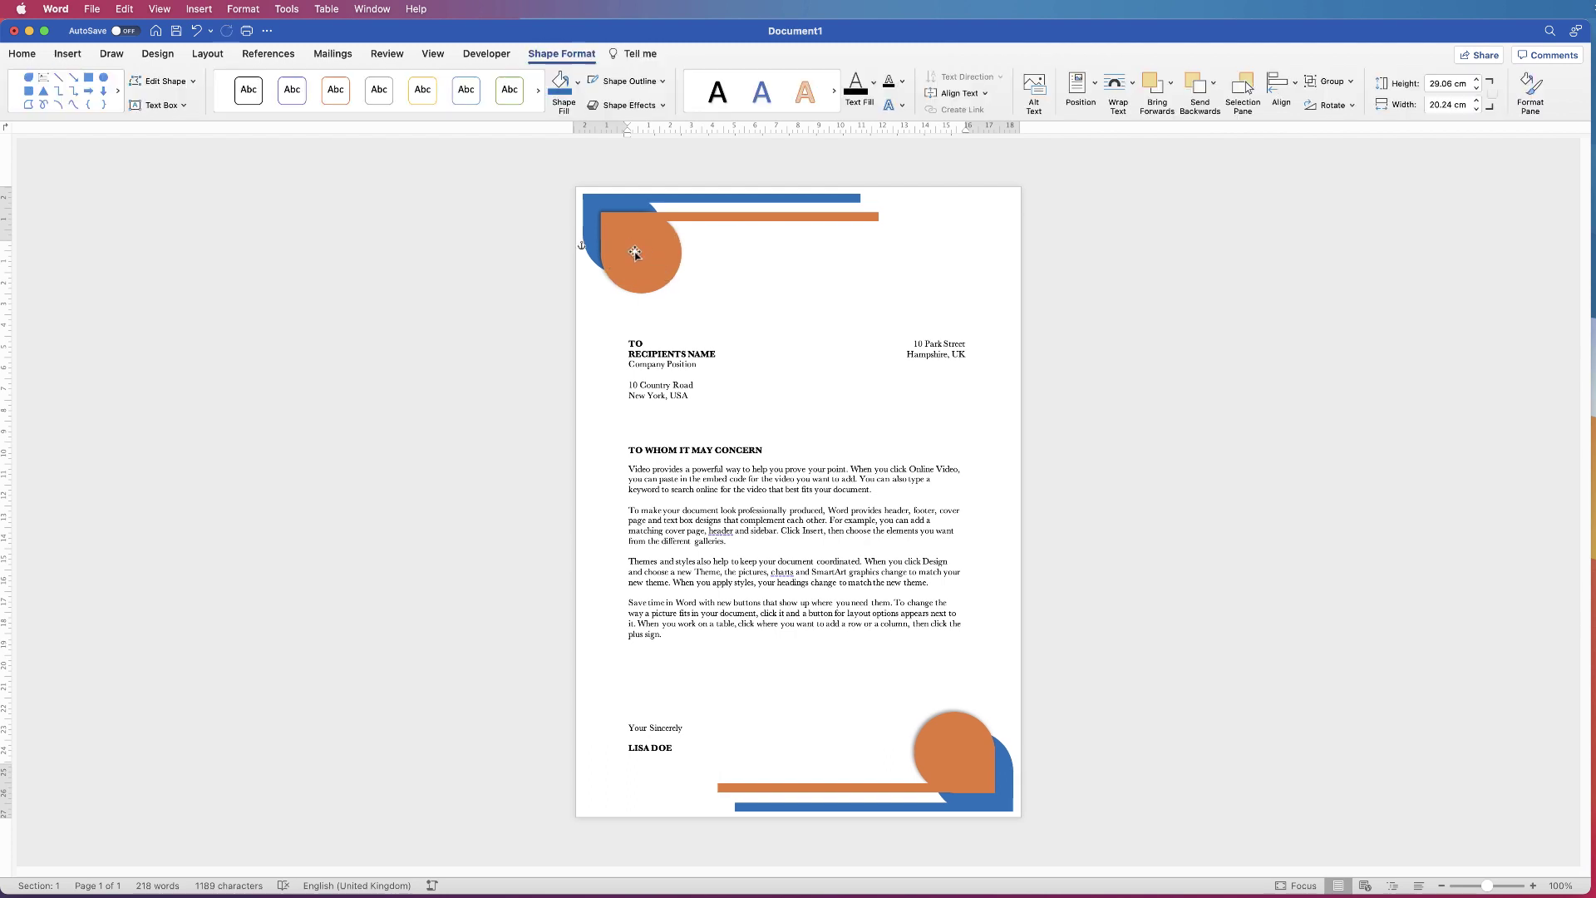
pyautogui.click(1325, 83)
pyautogui.click(1345, 129)
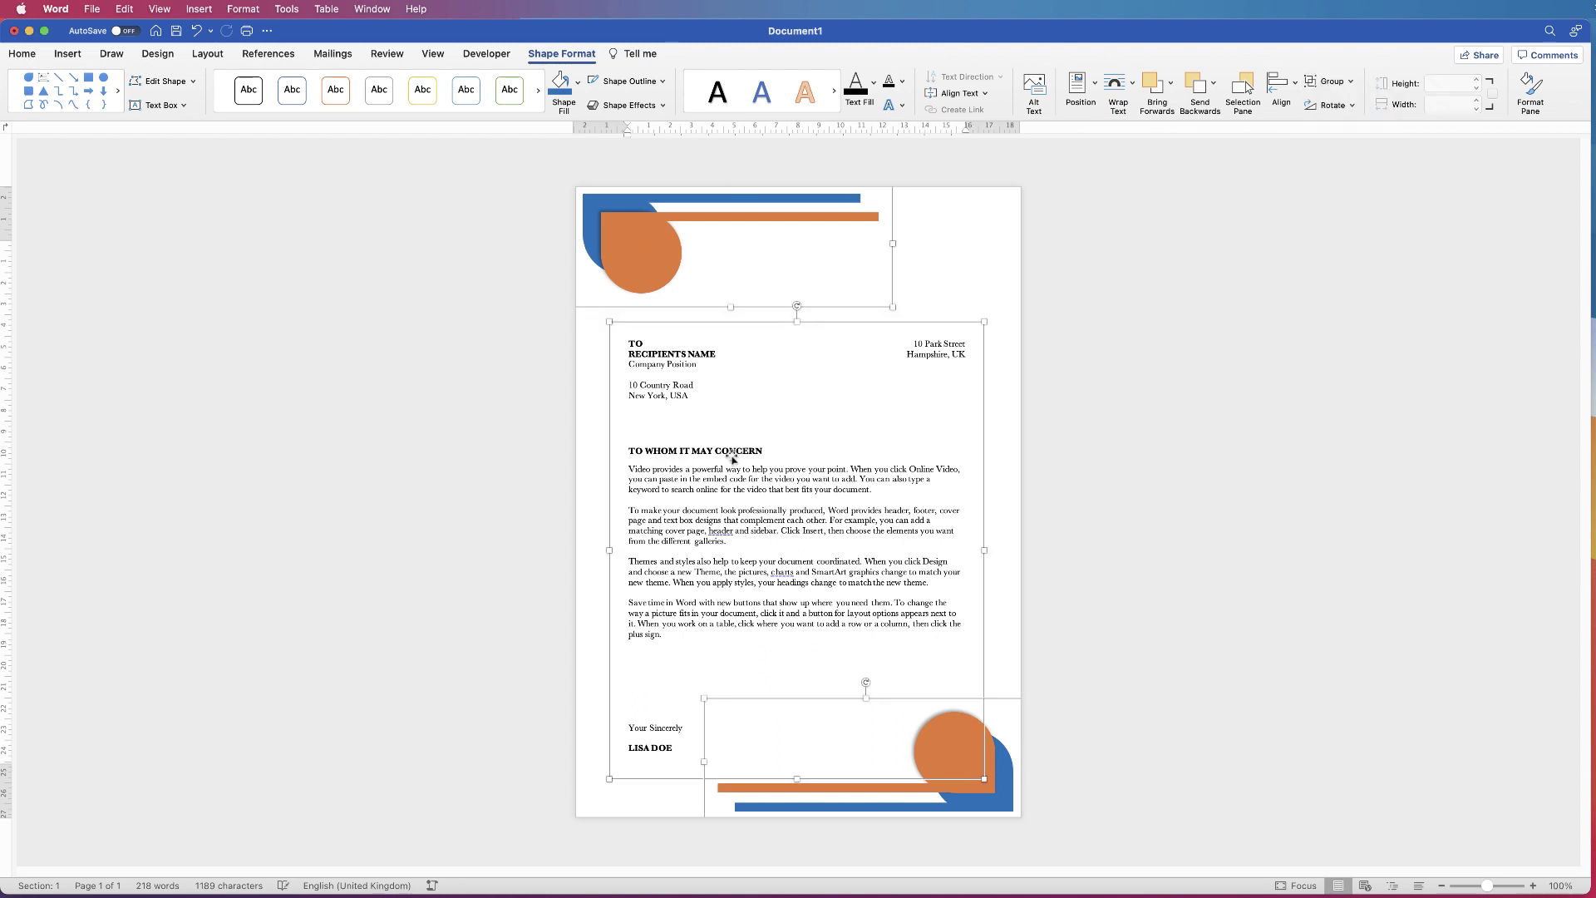
pyautogui.click(935, 238)
# Reselect the top and bottom corner graphics.
pyautogui.click(643, 256)
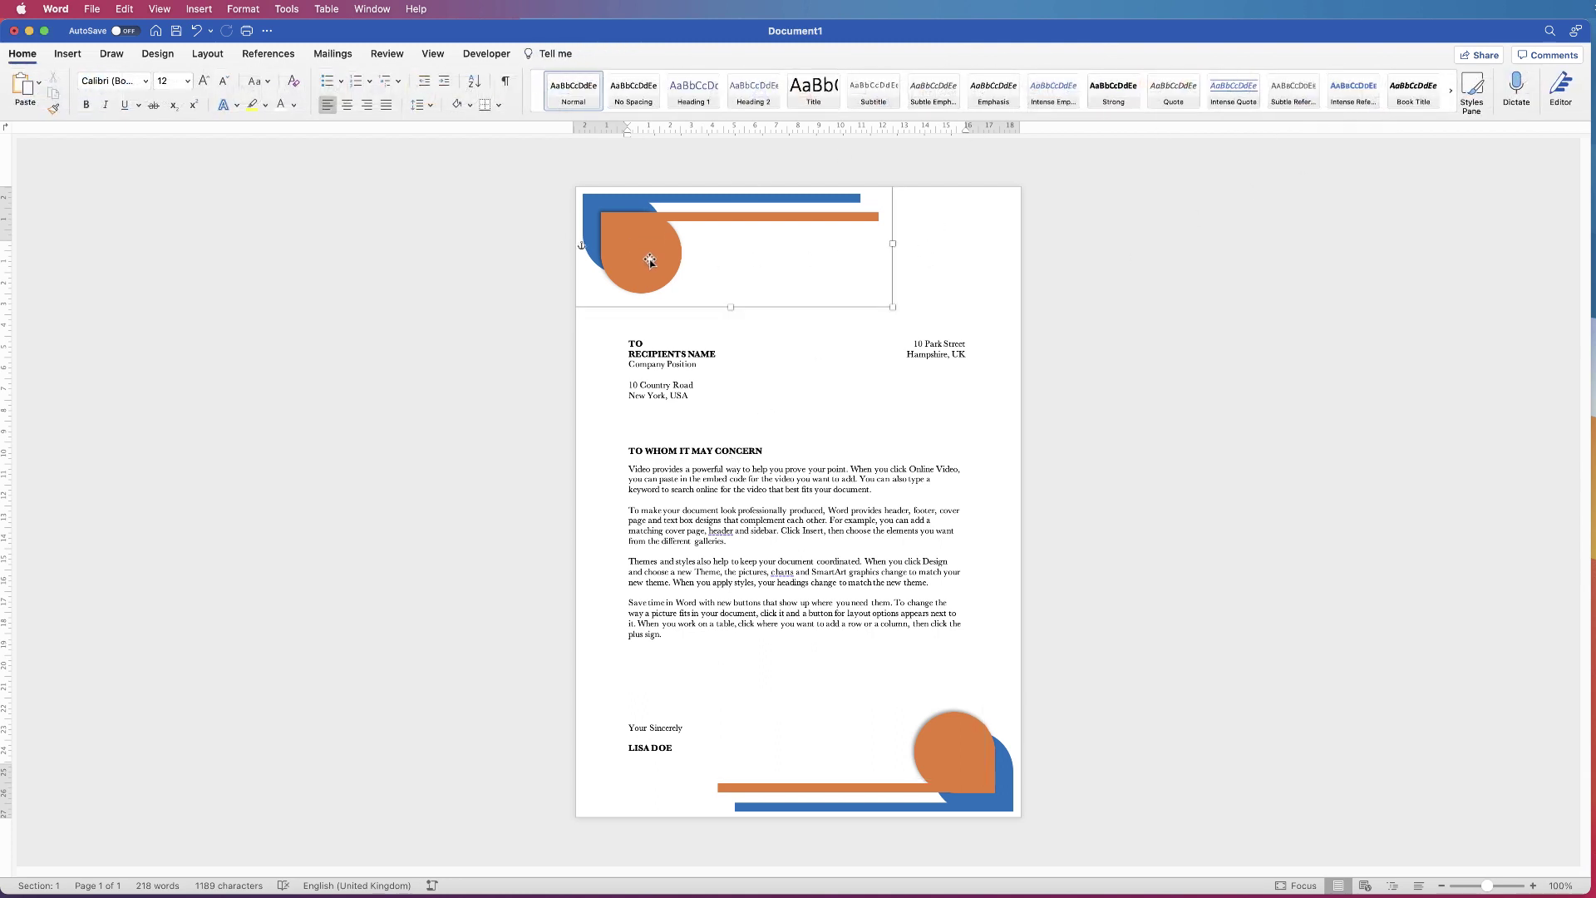
pyautogui.click(964, 754)
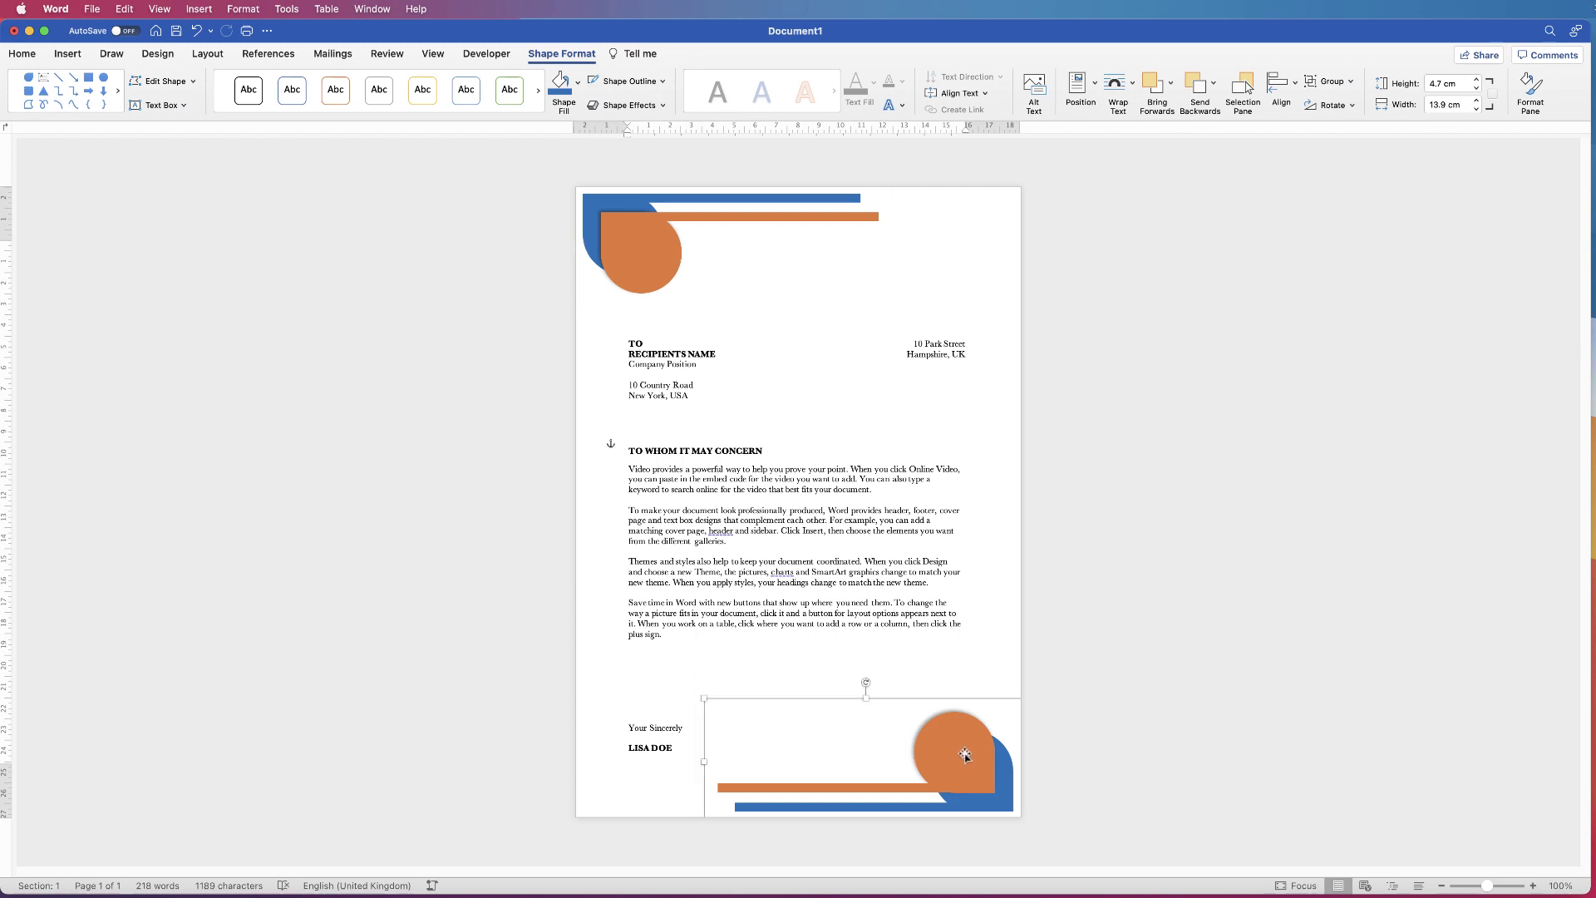
pyautogui.press('Tab')
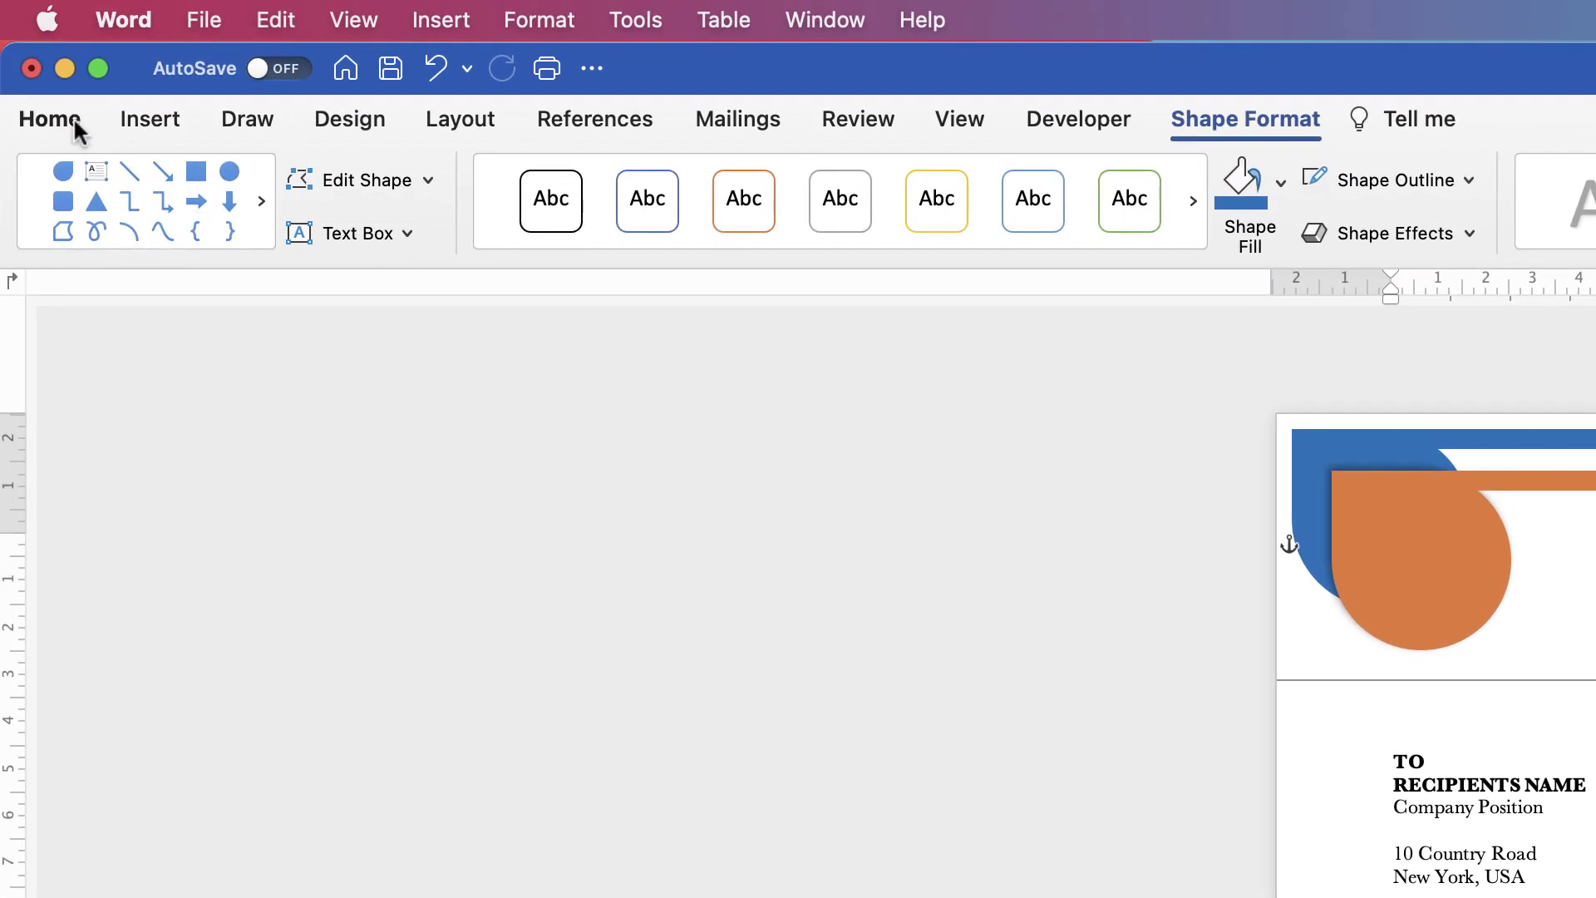
pyautogui.click(24, 57)
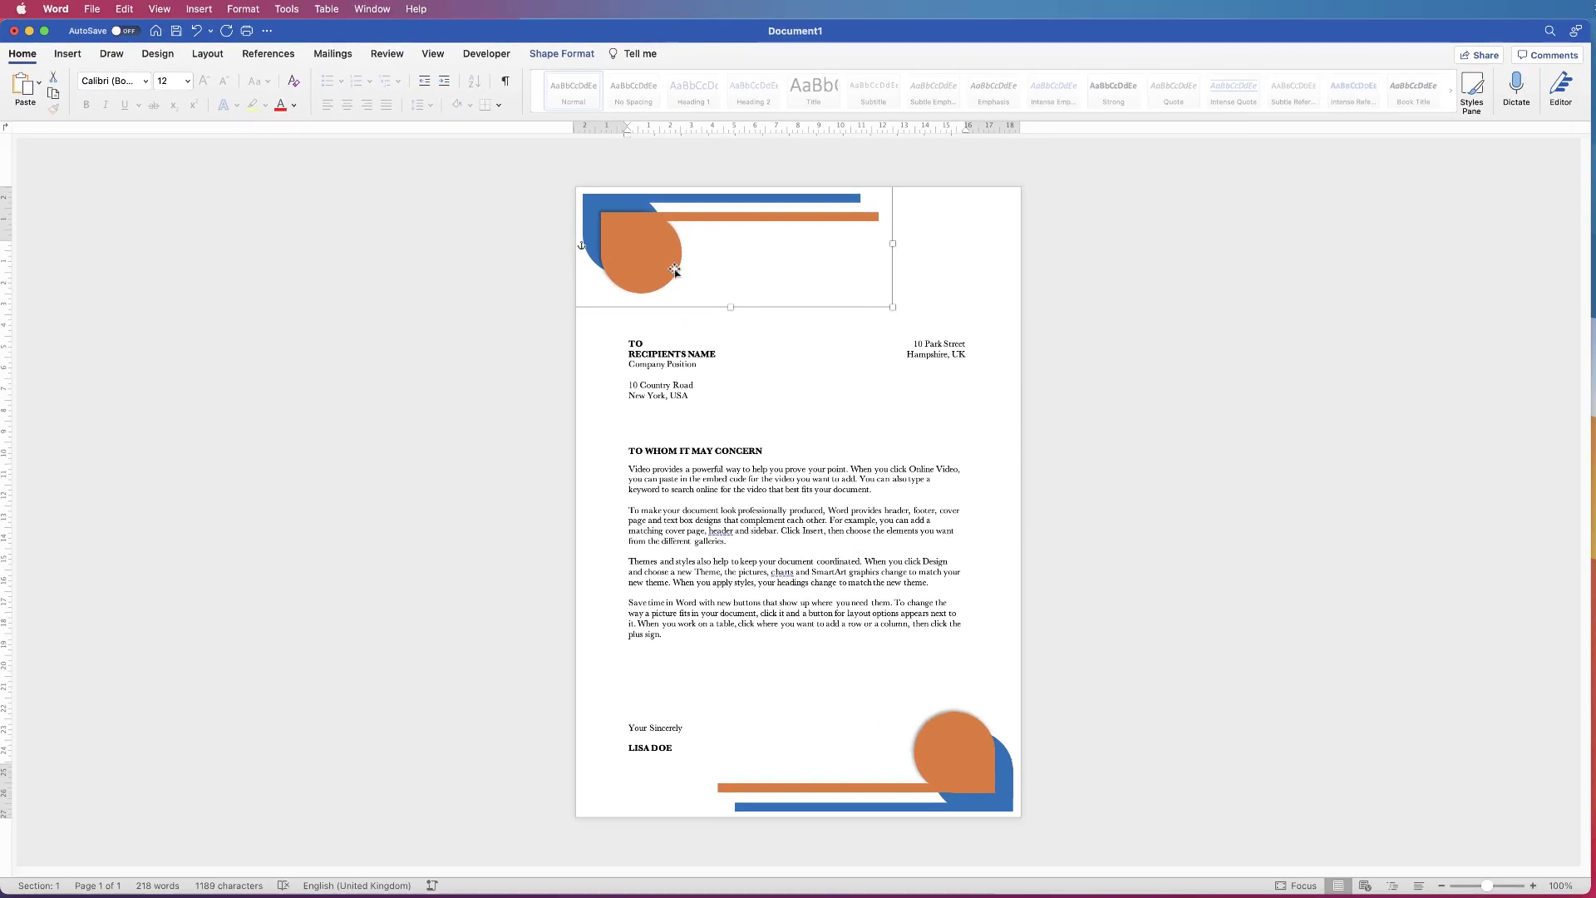
# Briefly enter and leave header editing, then insert a Blank header from the Header gallery.
pyautogui.click(960, 203)
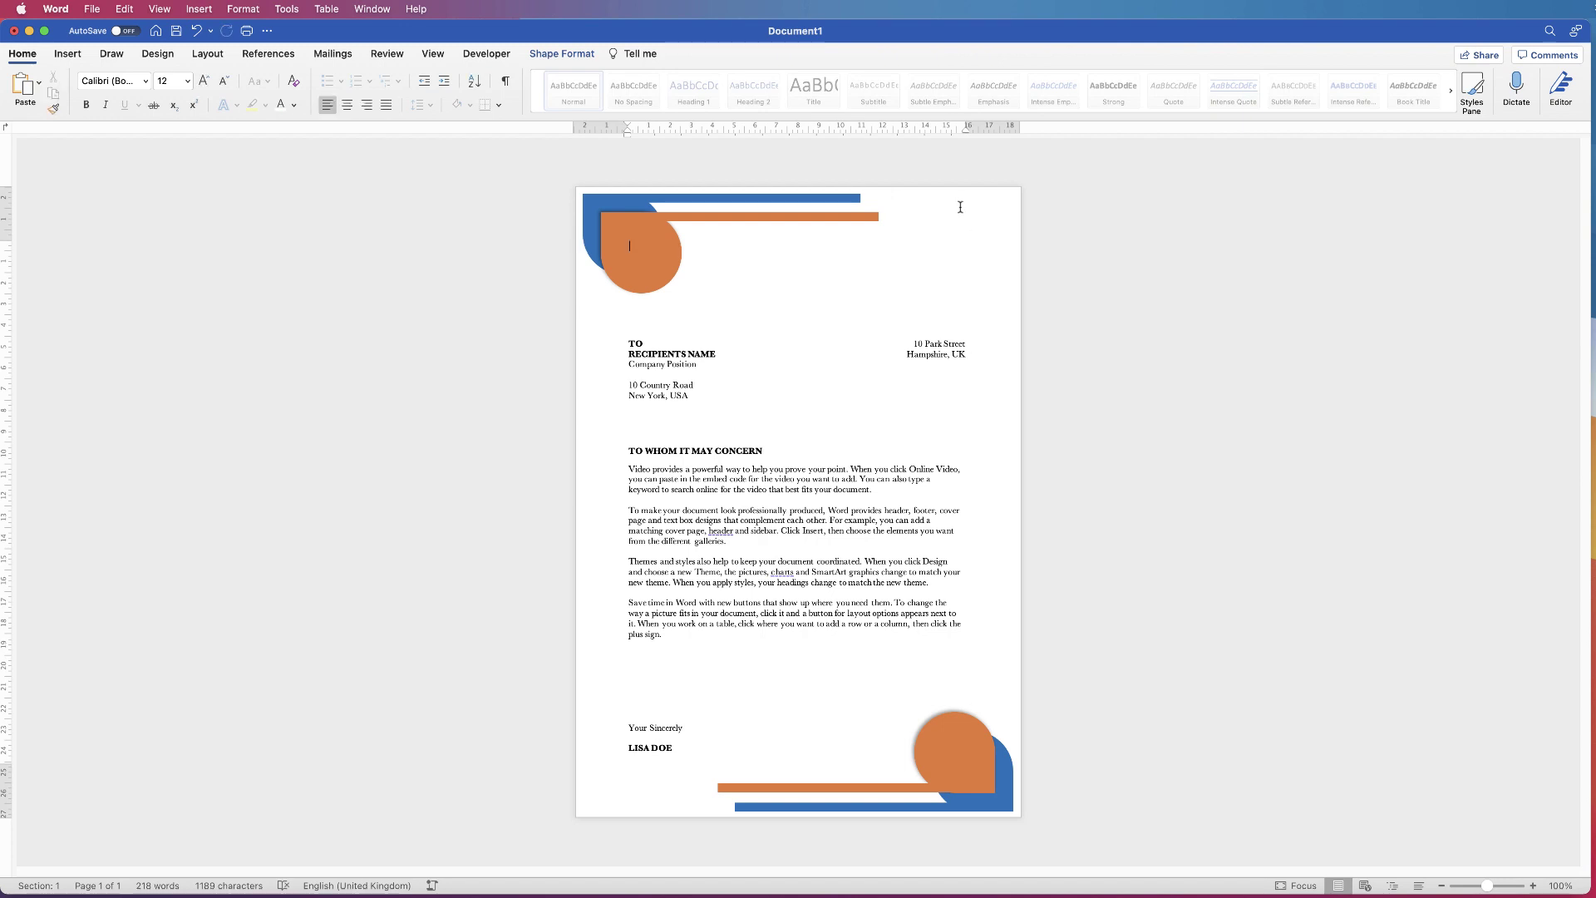
pyautogui.doubleClick(960, 205)
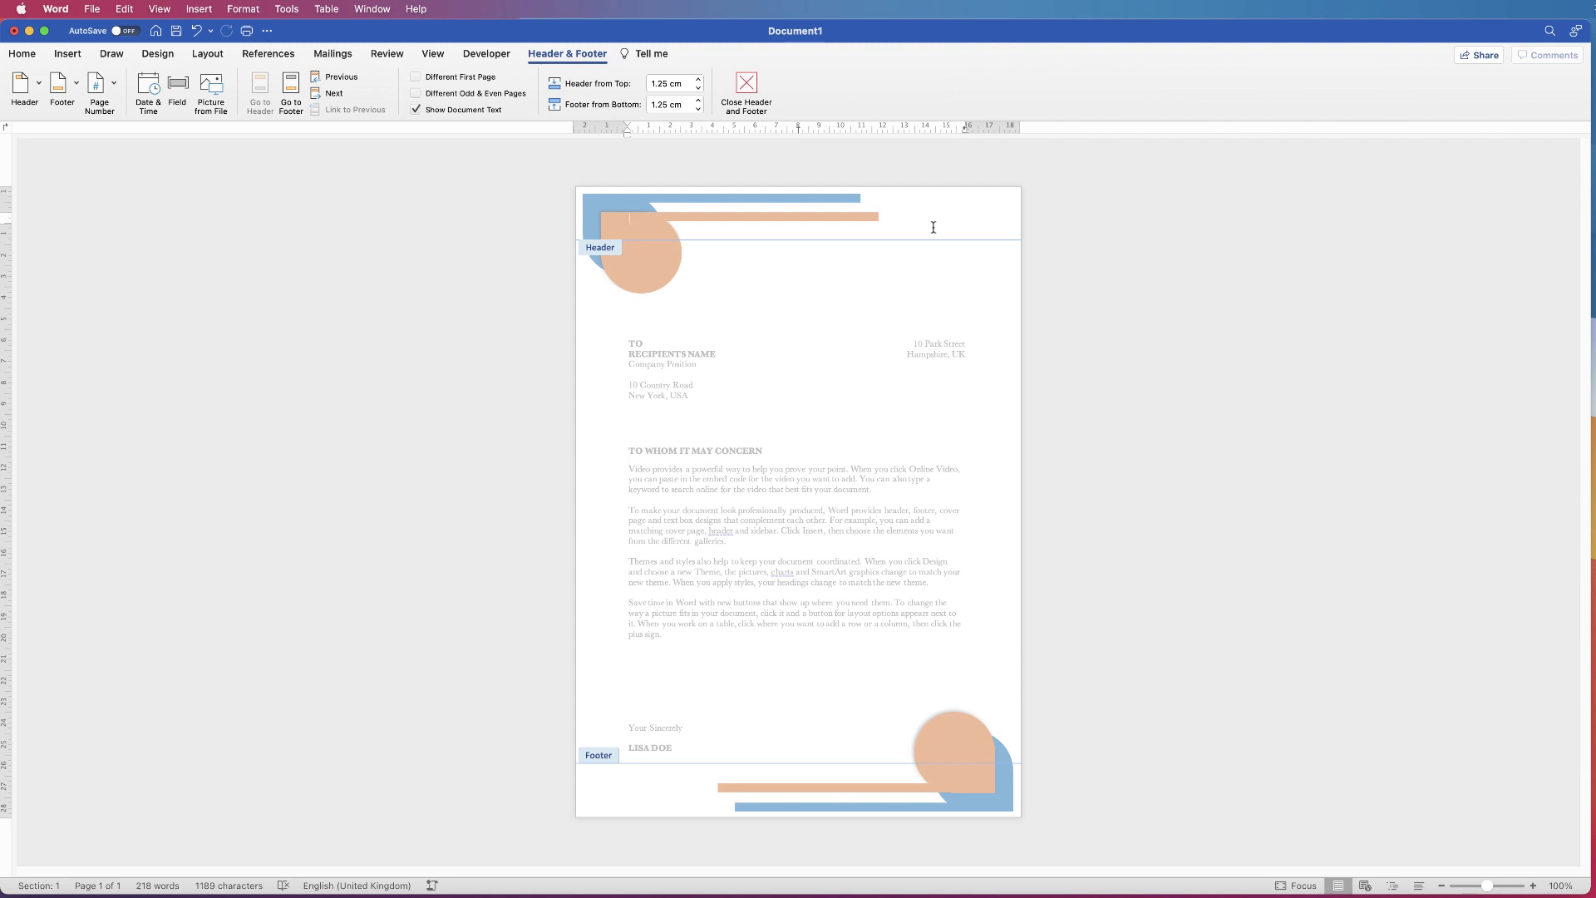
pyautogui.press('Escape')
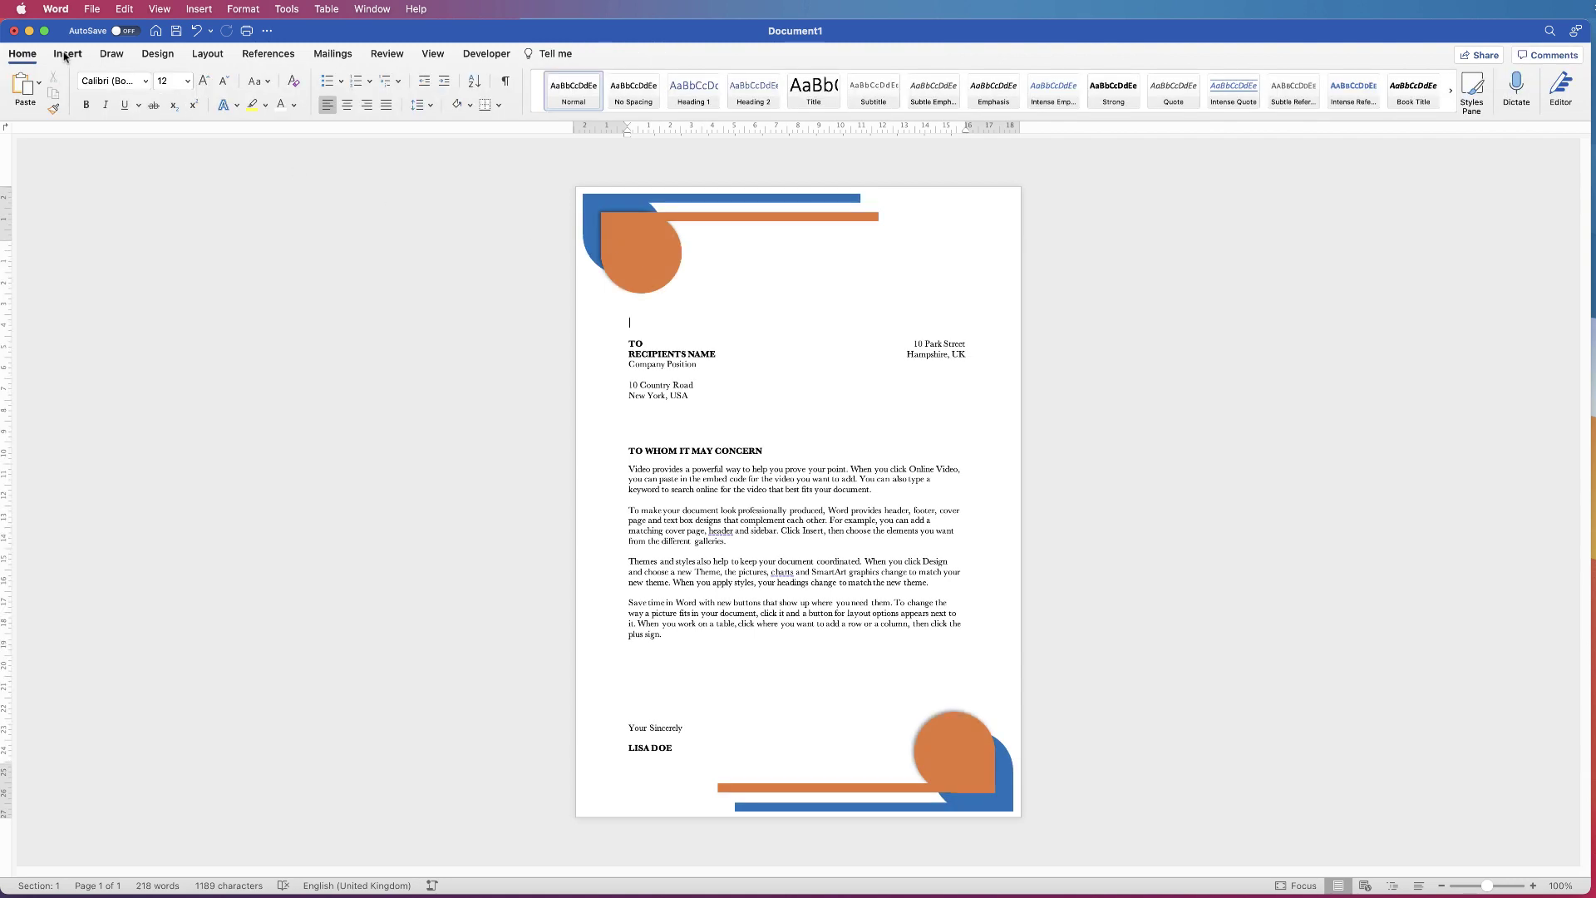
pyautogui.click(66, 53)
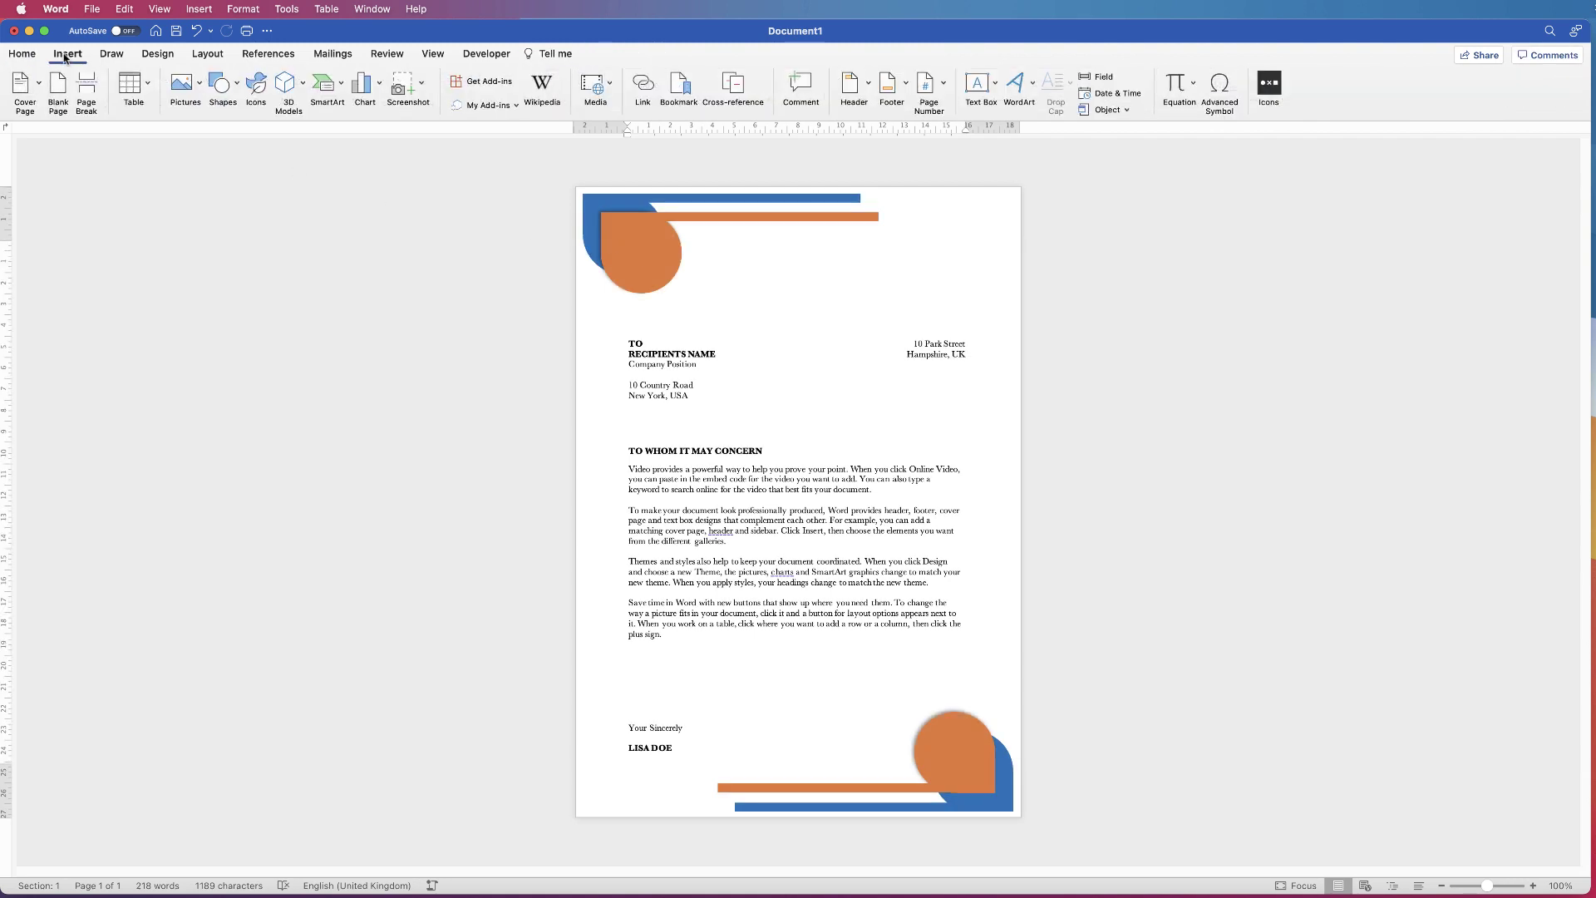
pyautogui.click(854, 89)
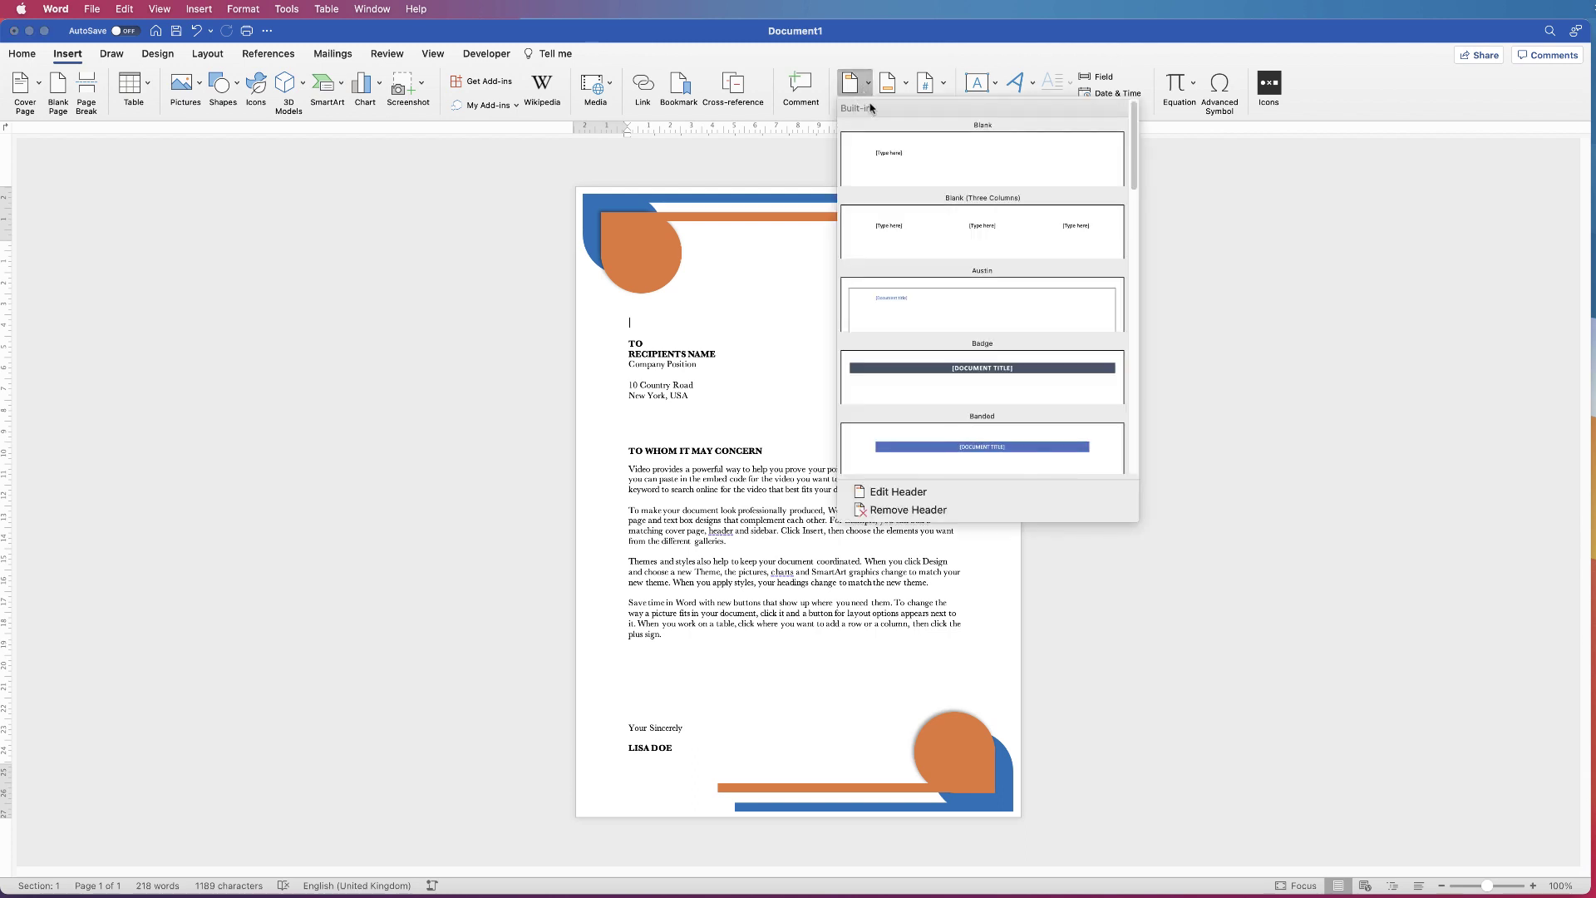
pyautogui.click(938, 155)
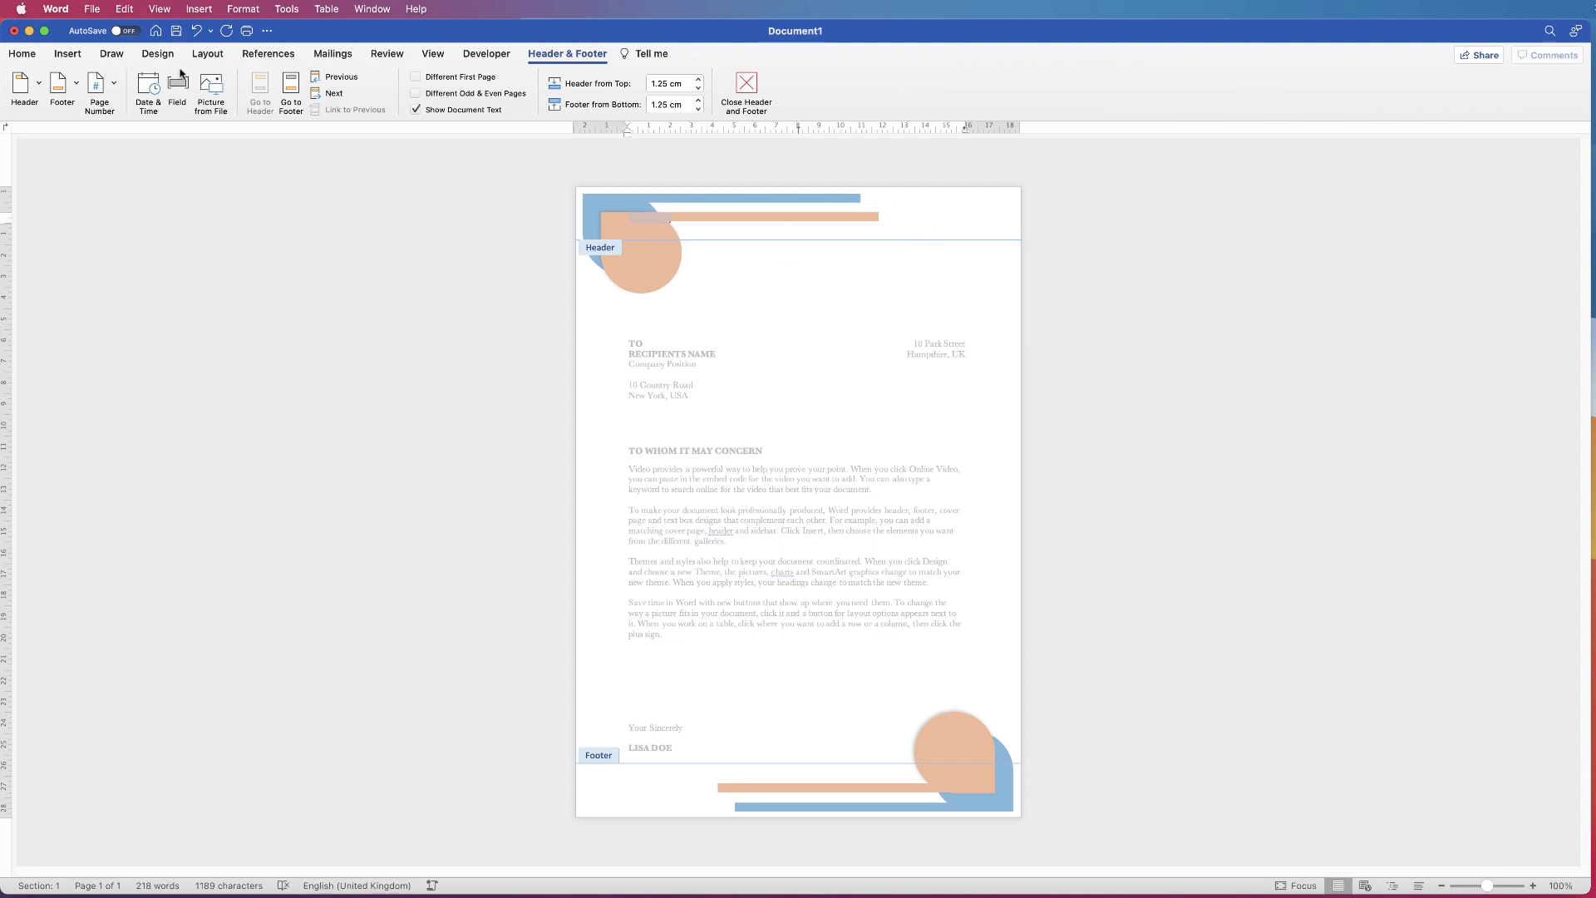
# Paste the corner graphics into the header and settle them in the top-left corner.
pyautogui.click(27, 55)
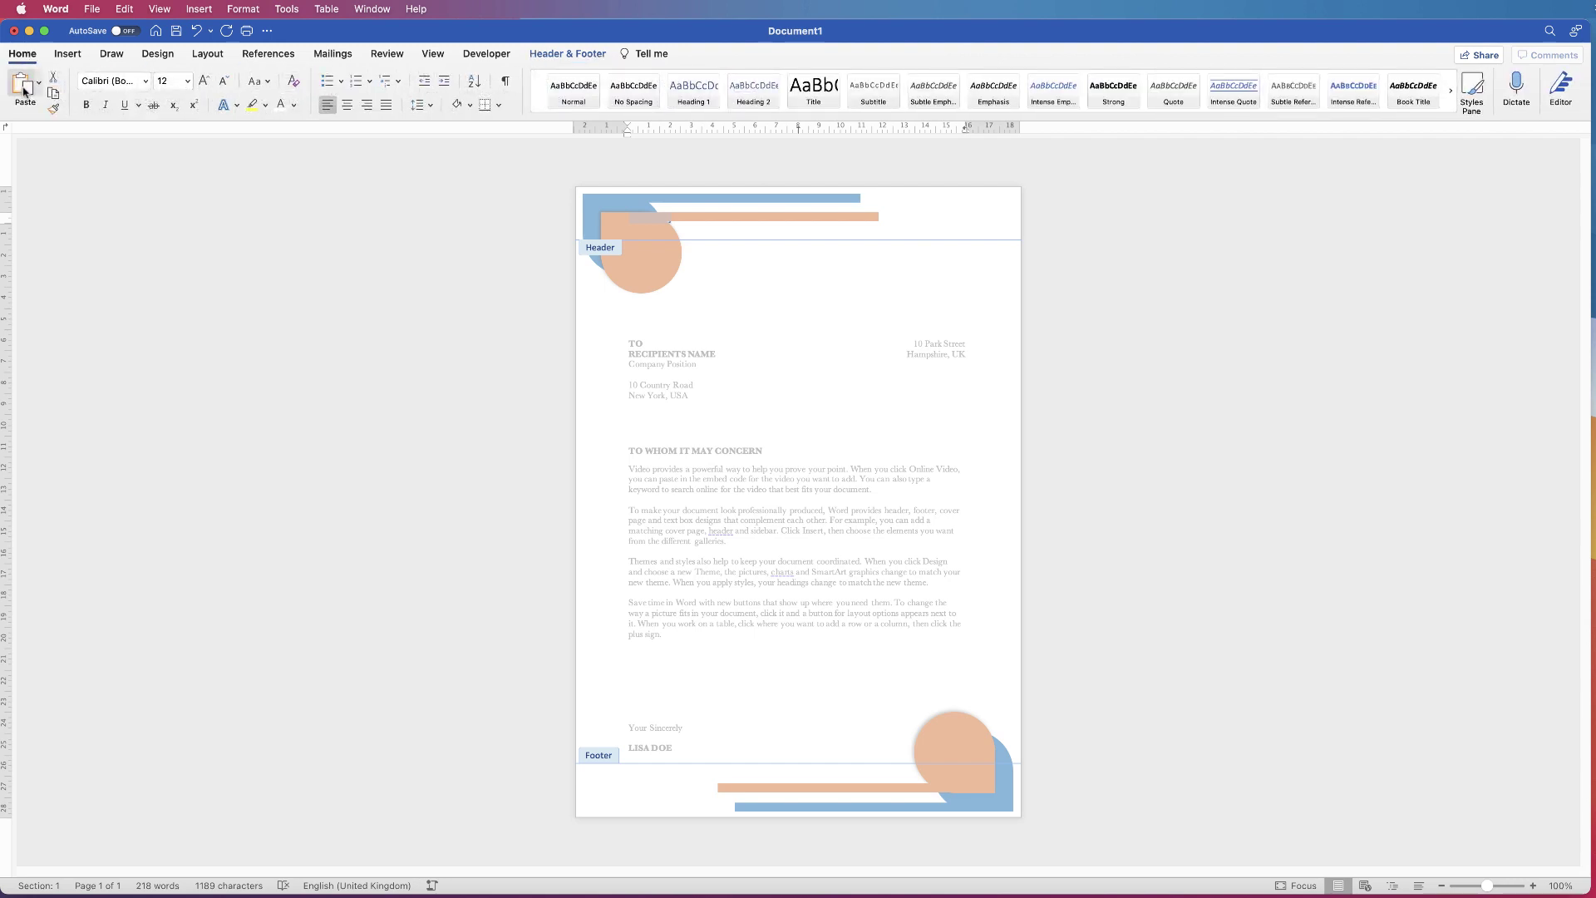
pyautogui.click(24, 90)
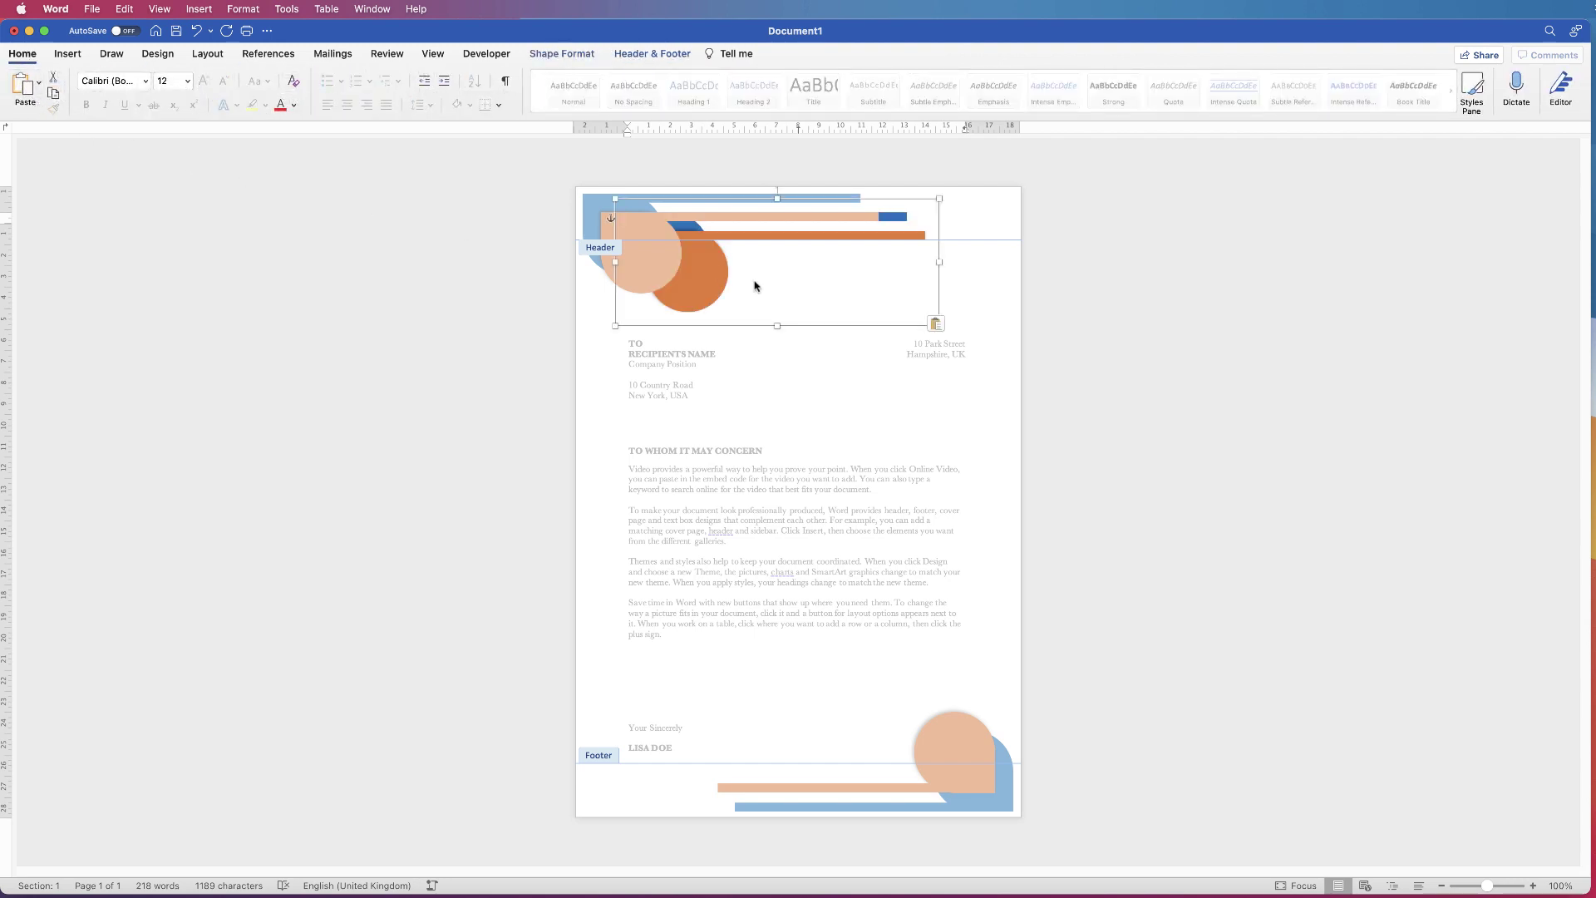
pyautogui.moveTo(704, 280); pyautogui.dragTo(784, 284)
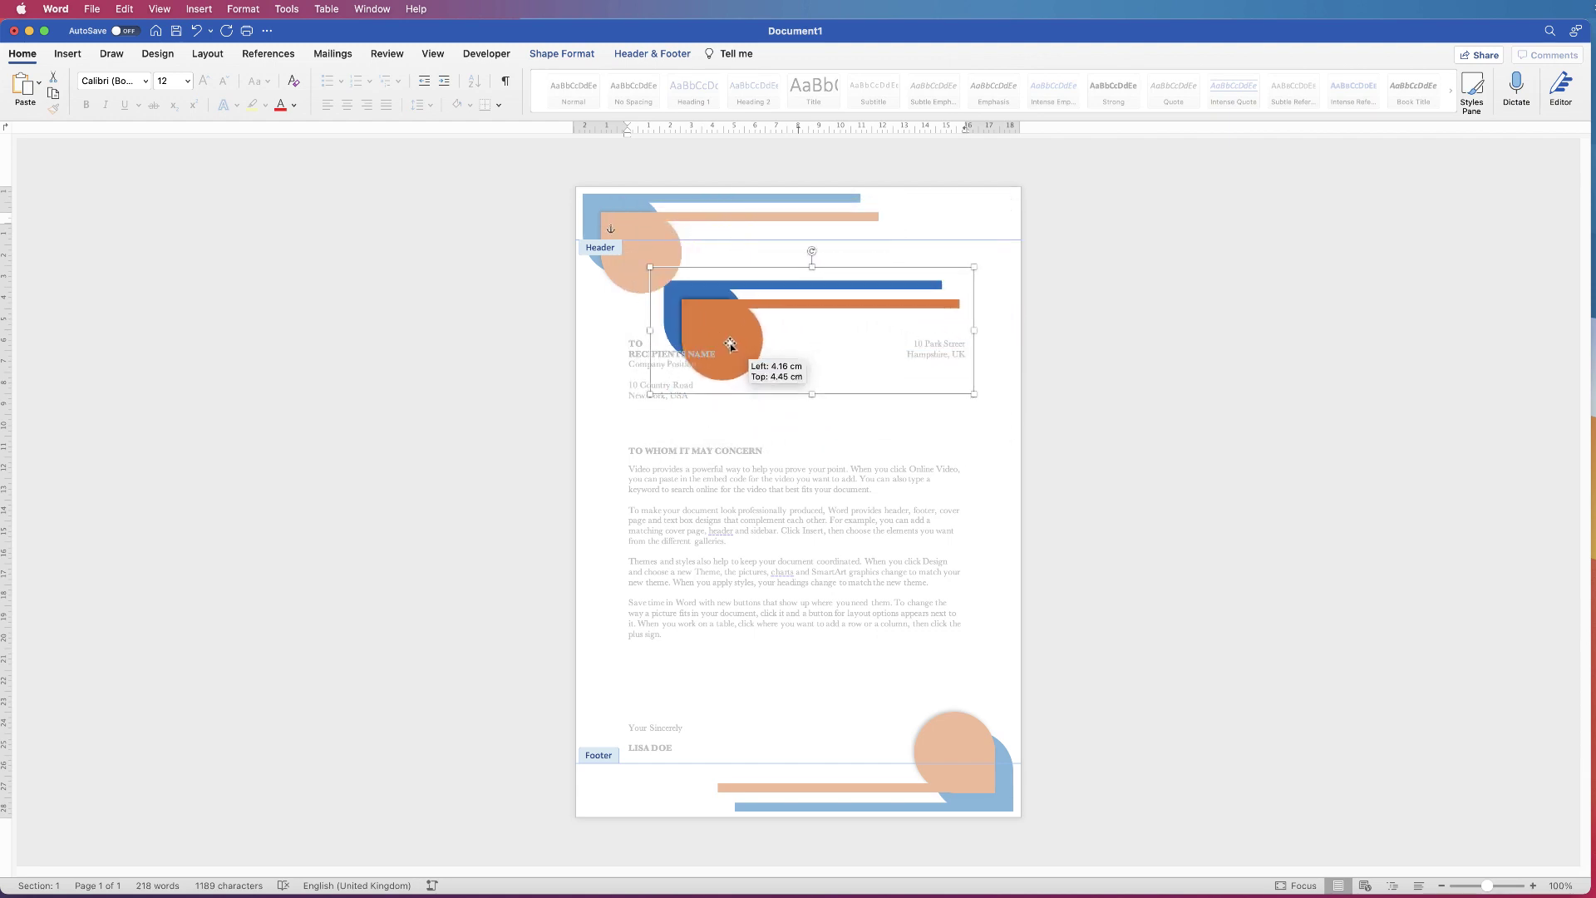
pyautogui.moveTo(784, 284)
pyautogui.mouseDown()
pyautogui.moveTo(750, 316)
pyautogui.moveTo(657, 261)
pyautogui.mouseUp()
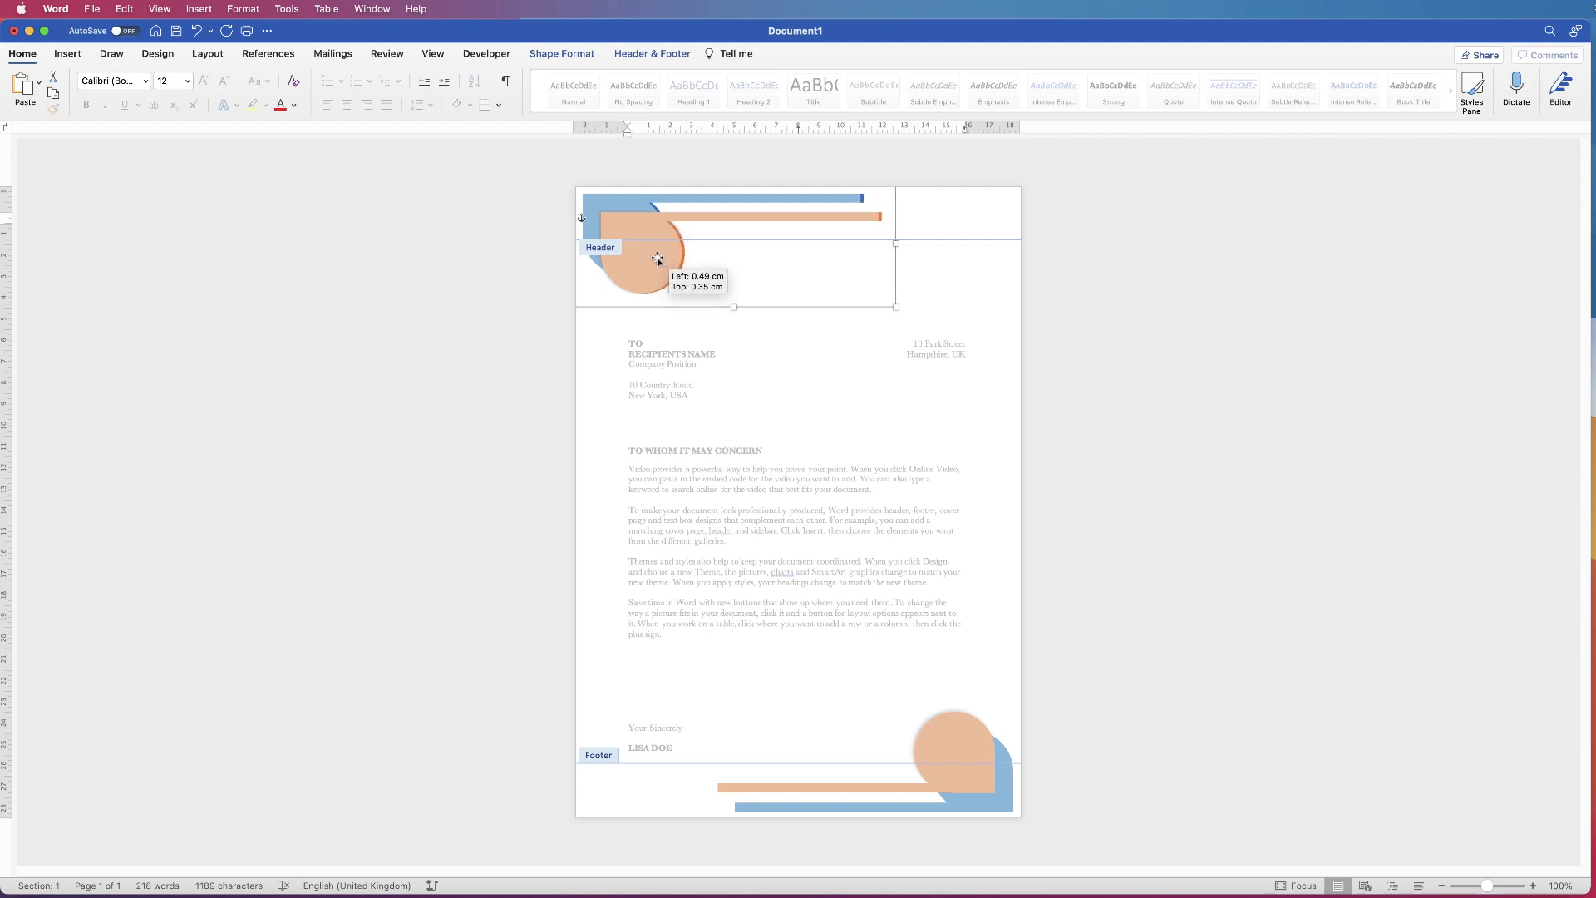
pyautogui.moveTo(657, 261); pyautogui.dragTo(667, 260)
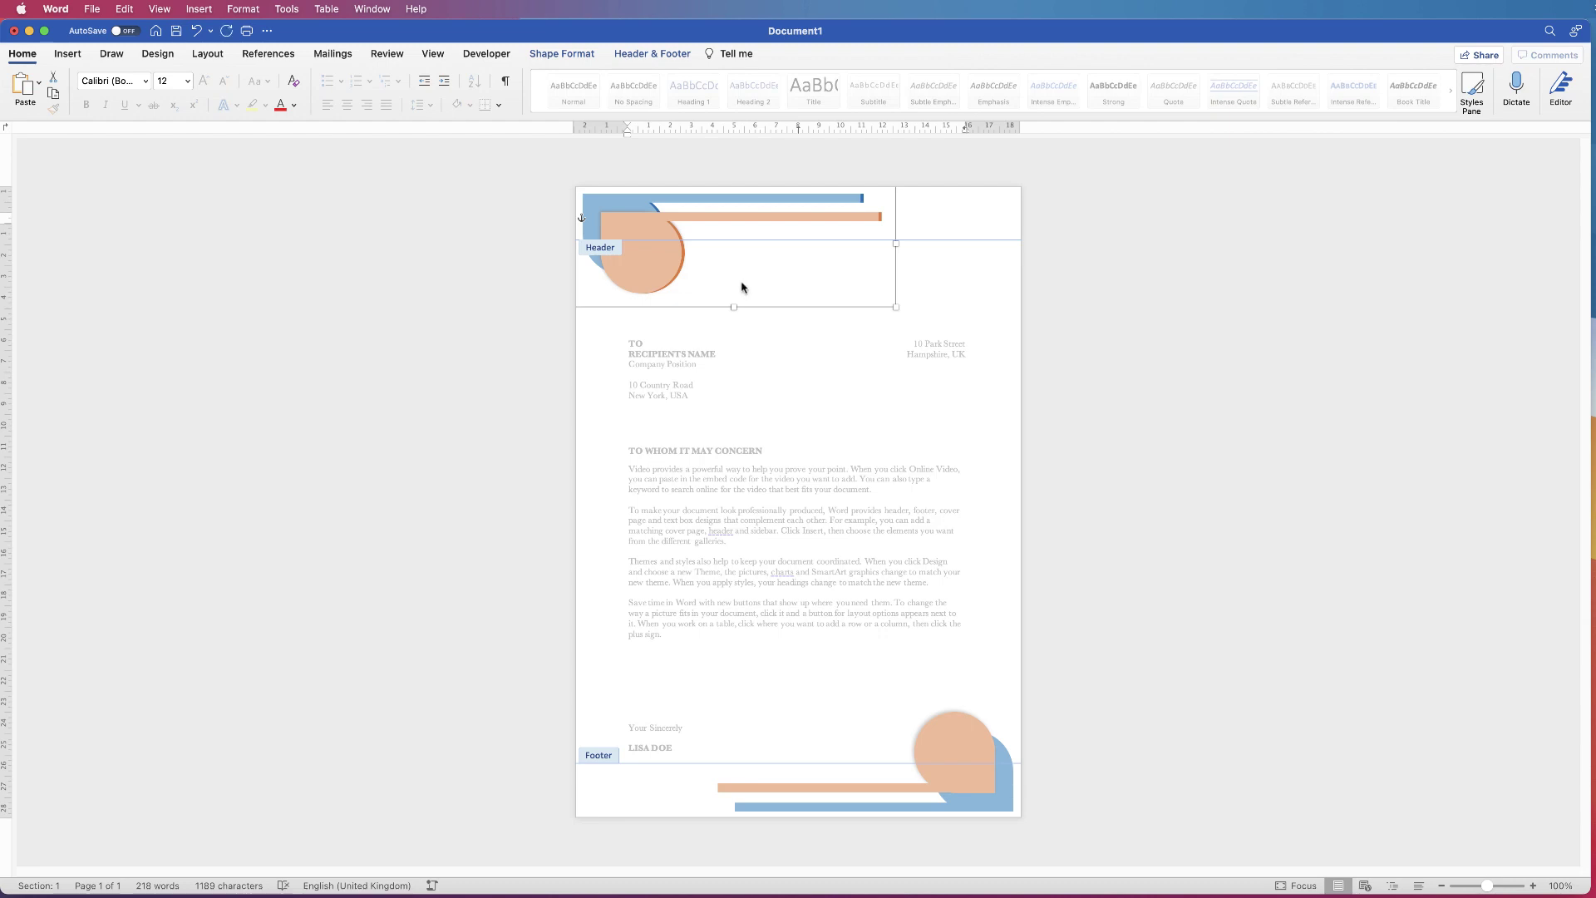
# Paste a second copy, rotate it into the bottom-right corner, and nudge the header graphics left.
pyautogui.press('super+v')
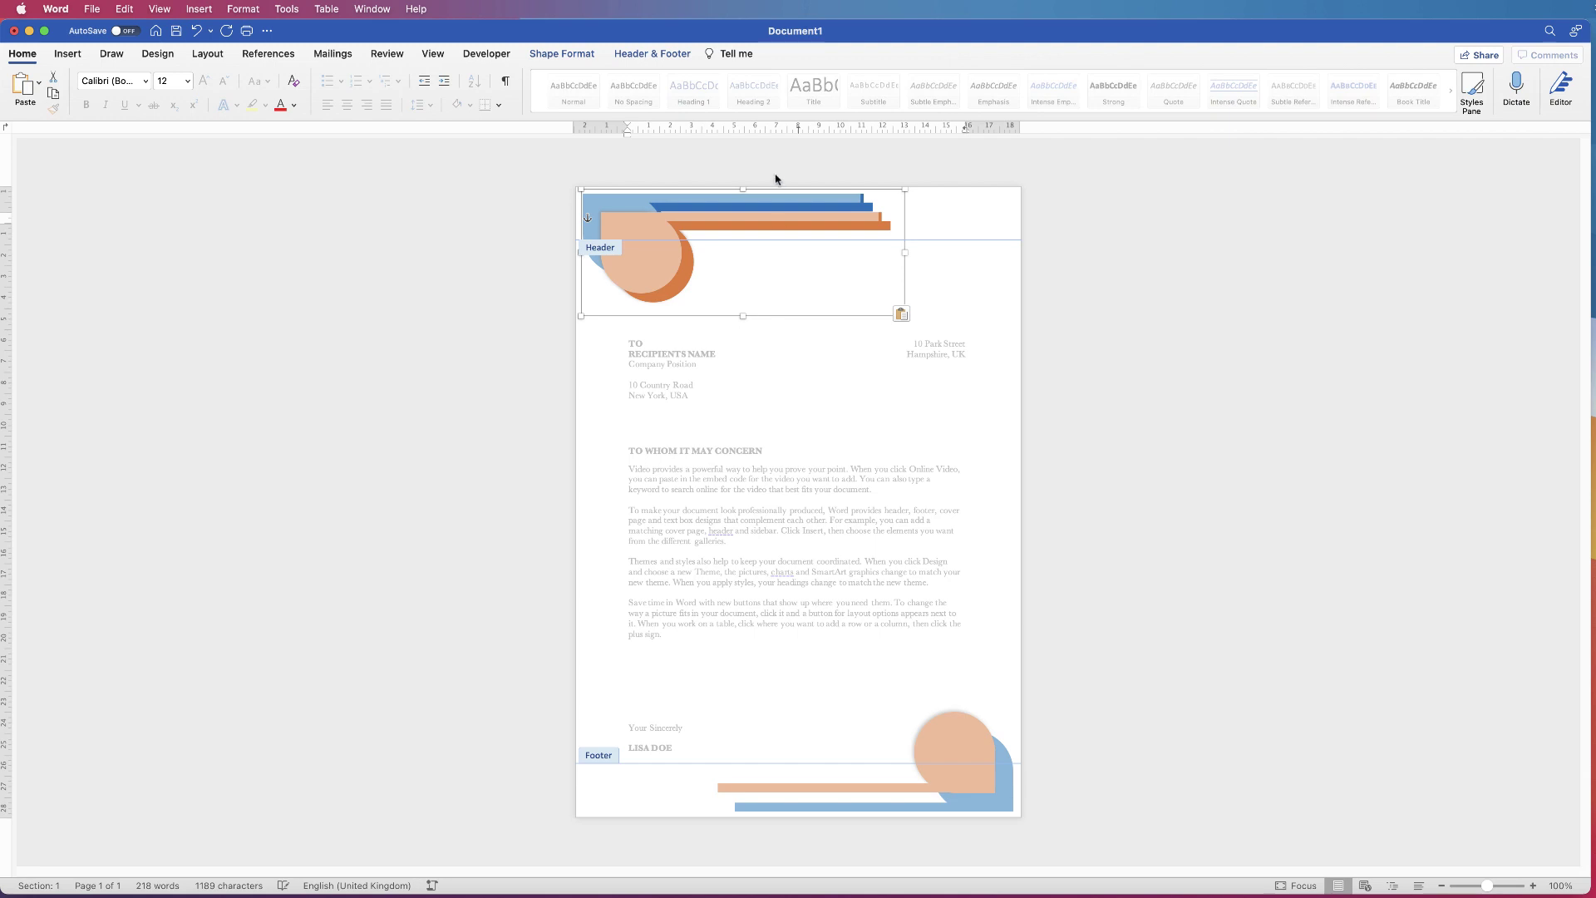
pyautogui.moveTo(768, 202); pyautogui.dragTo(856, 542)
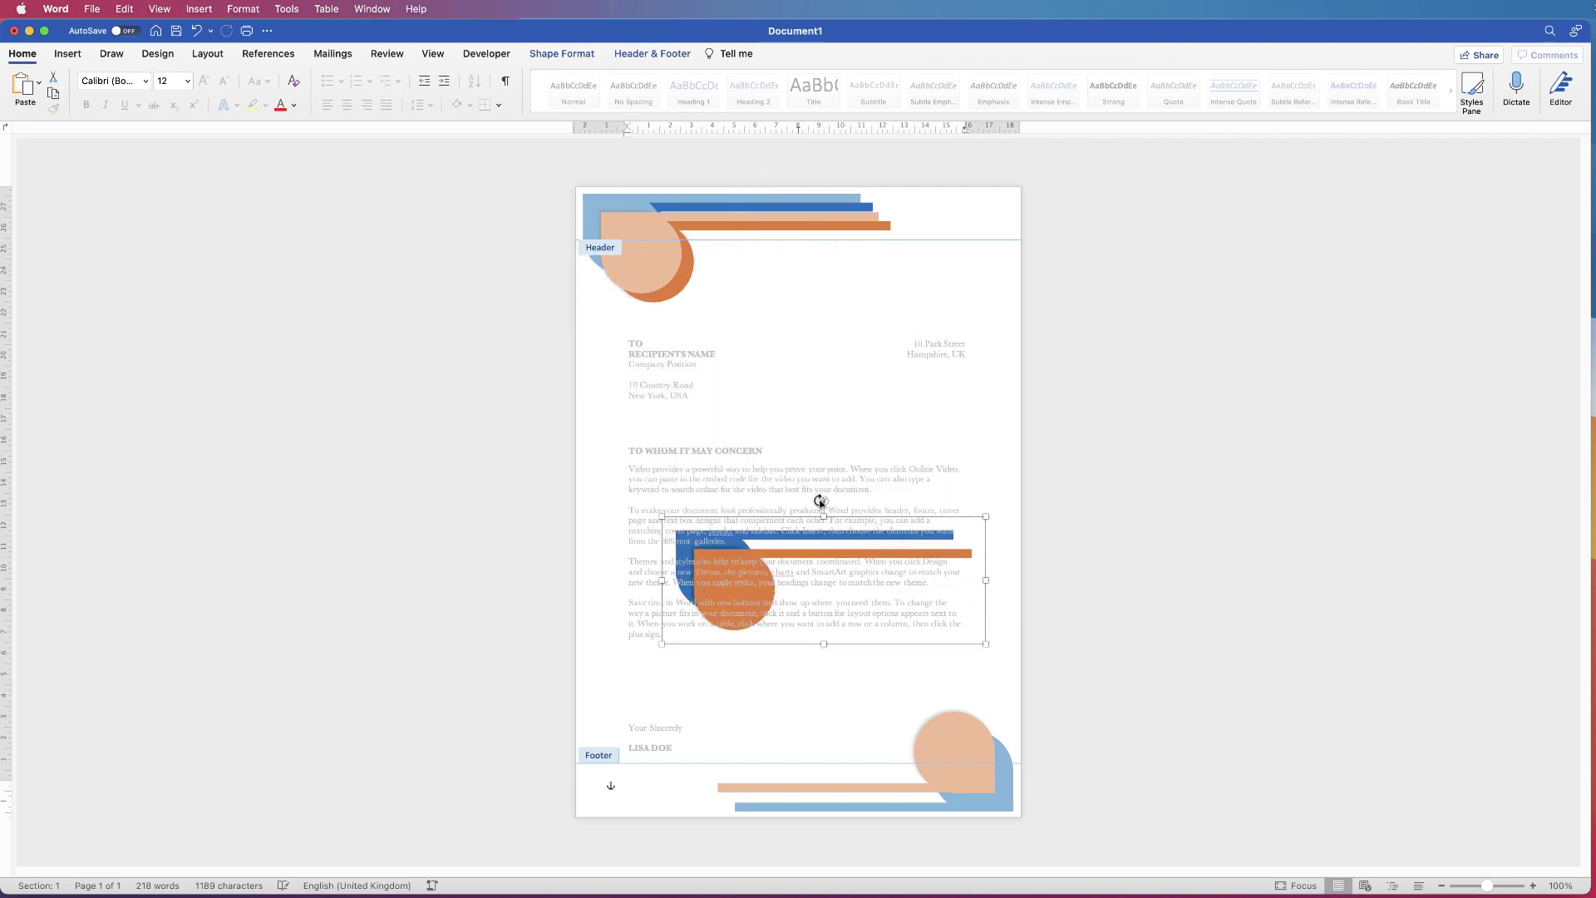
pyautogui.moveTo(819, 502)
pyautogui.mouseDown()
pyautogui.moveTo(822, 635)
pyautogui.moveTo(918, 802)
pyautogui.mouseUp()
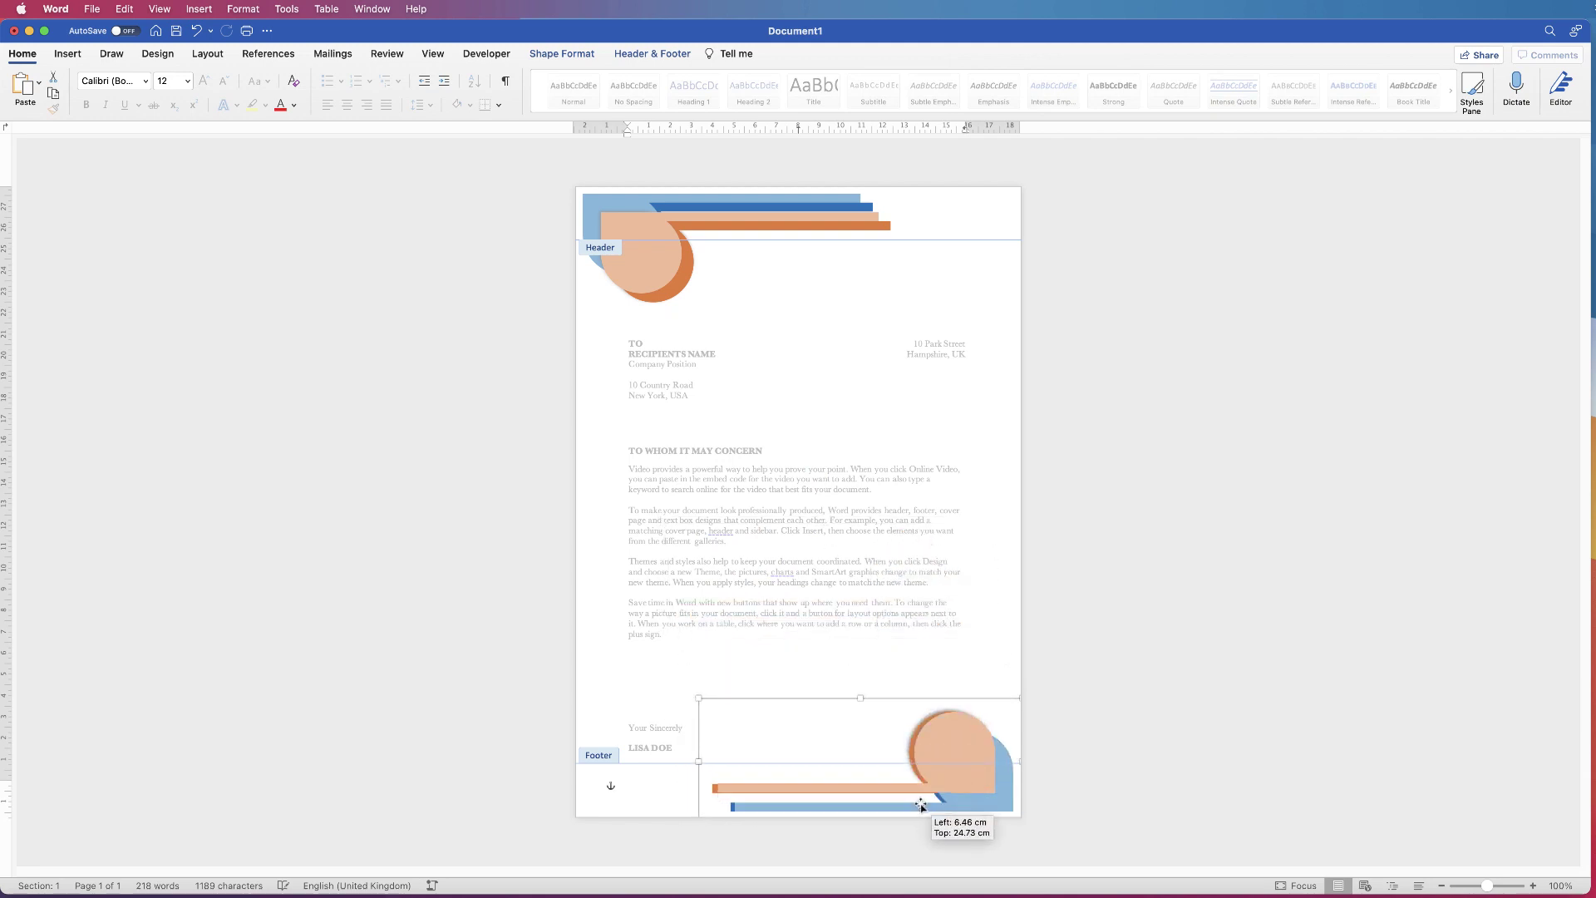
pyautogui.moveTo(918, 802); pyautogui.dragTo(921, 807)
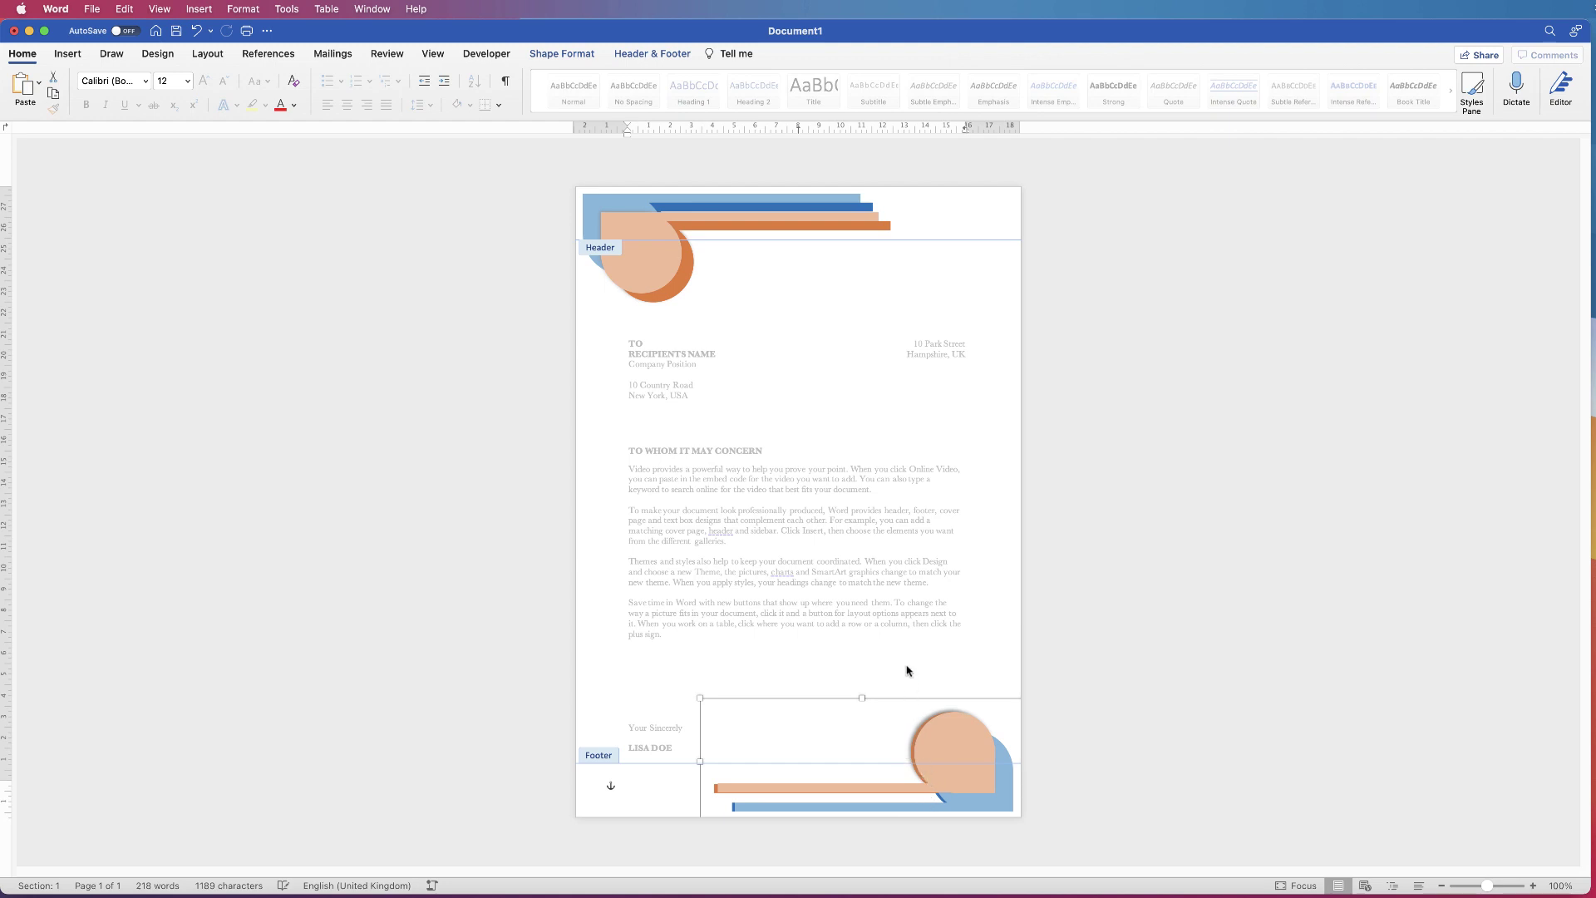
pyautogui.click(686, 266)
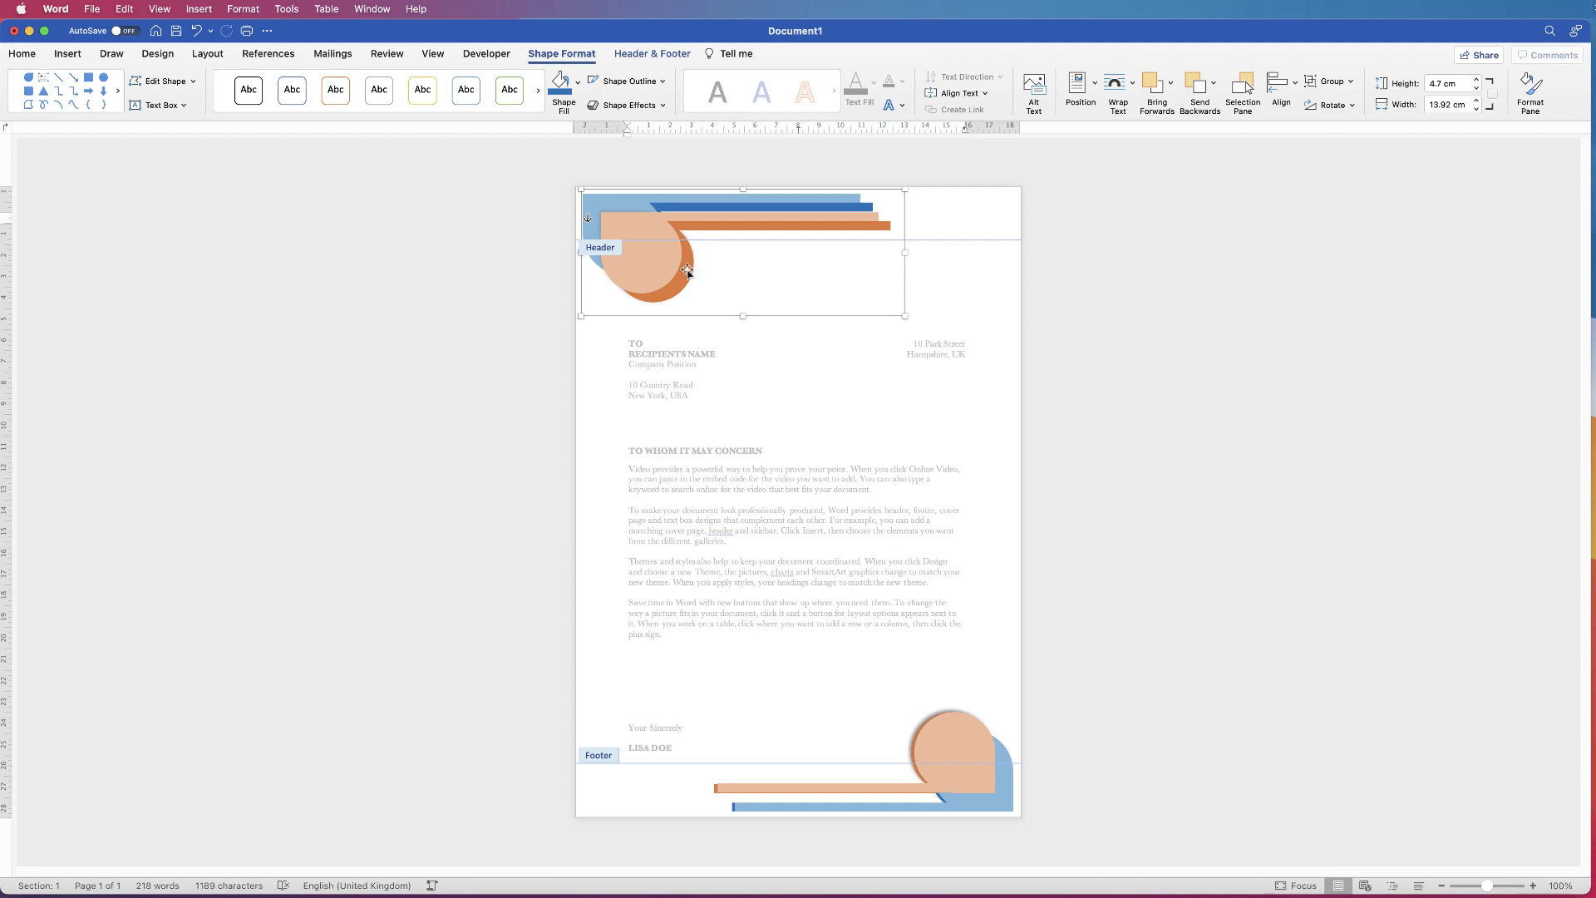
pyautogui.moveTo(694, 234); pyautogui.dragTo(683, 223)
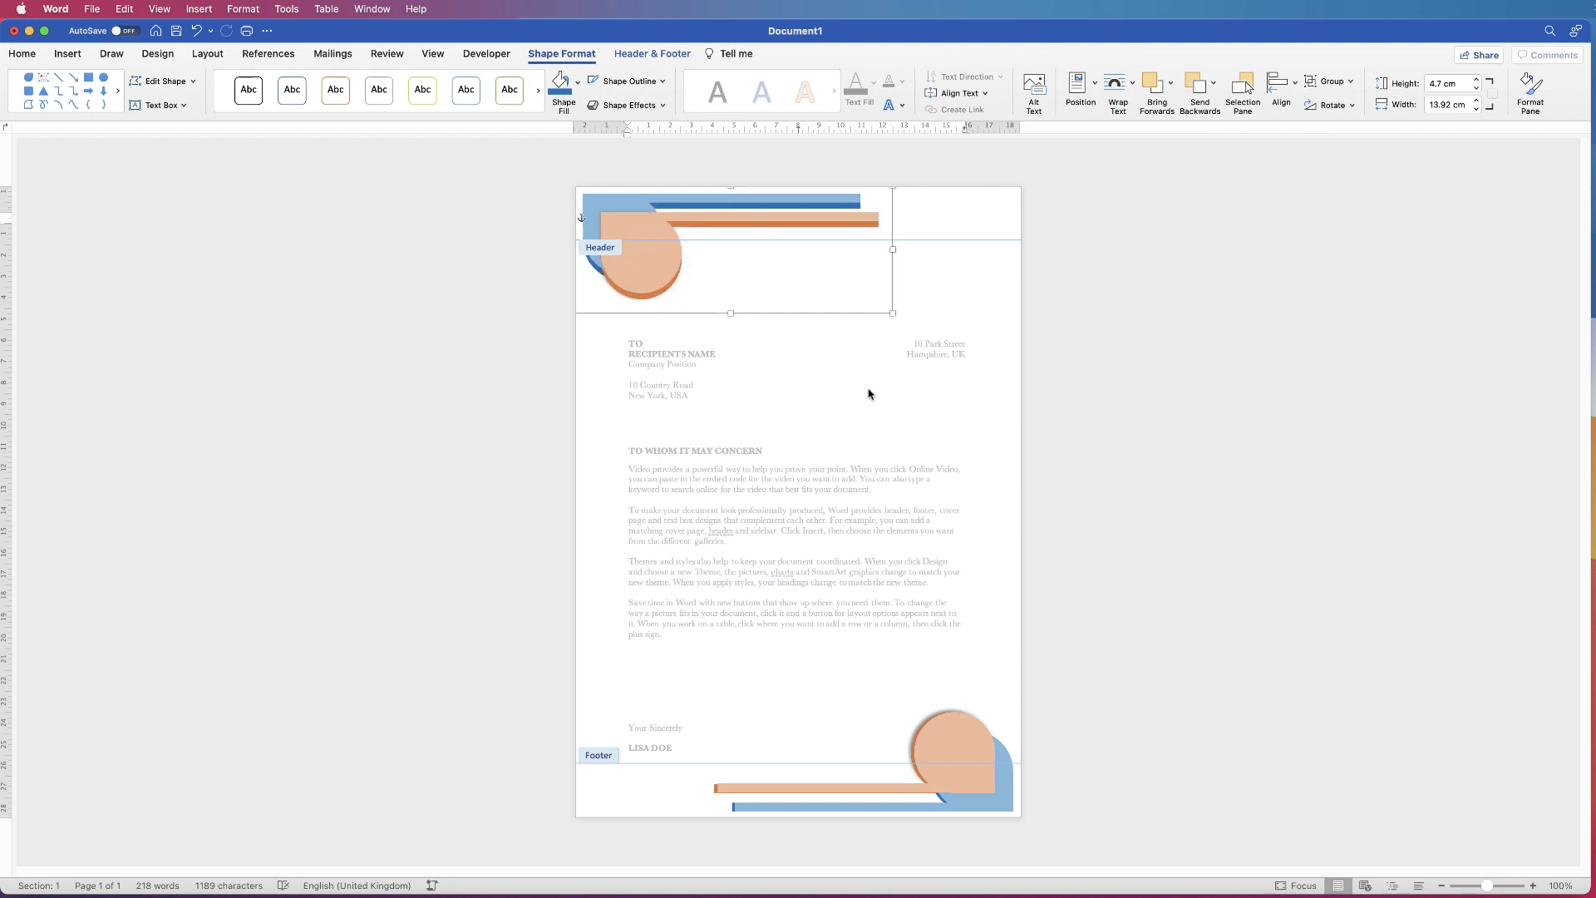
# With the cursor in the header, insert LOGO1.png using Picture from File.
pyautogui.click(963, 219)
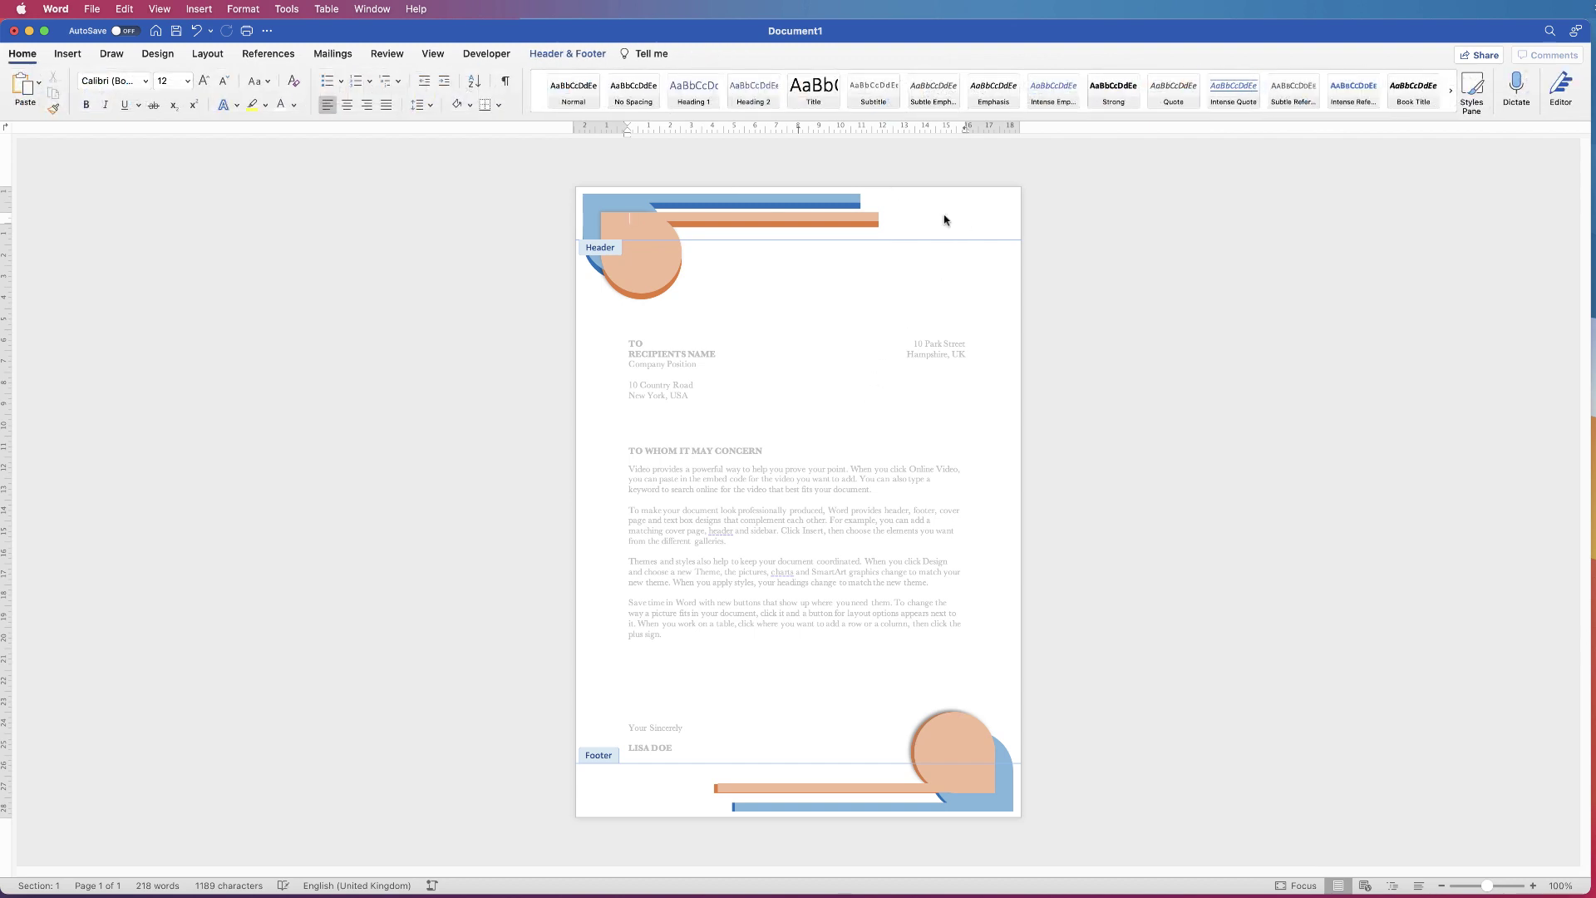
pyautogui.click(77, 57)
pyautogui.click(199, 88)
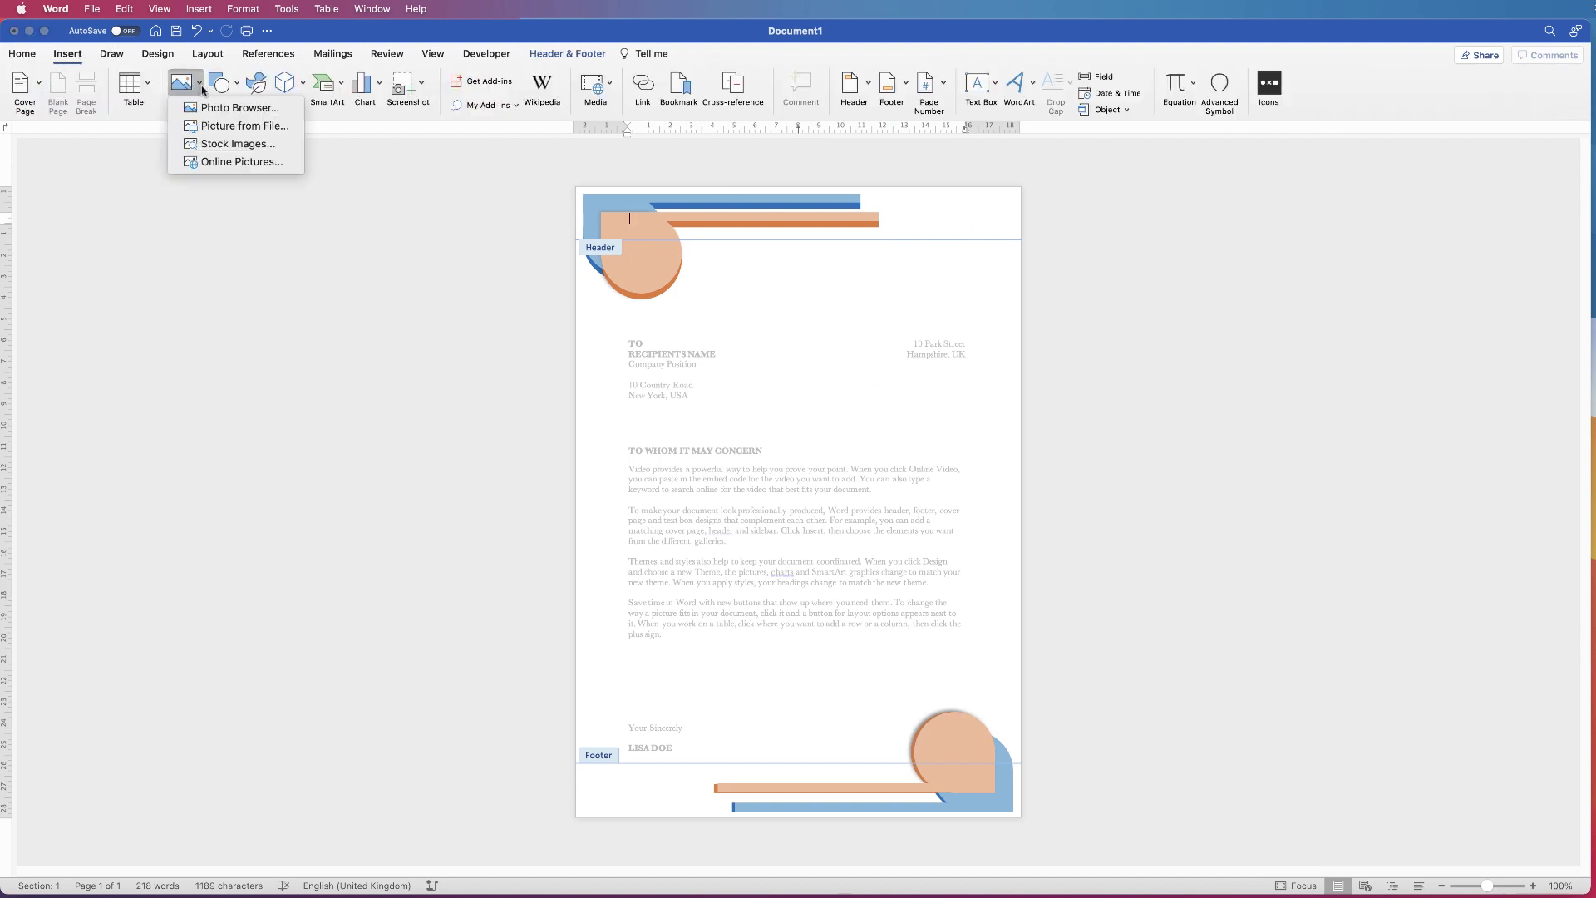
pyautogui.click(210, 128)
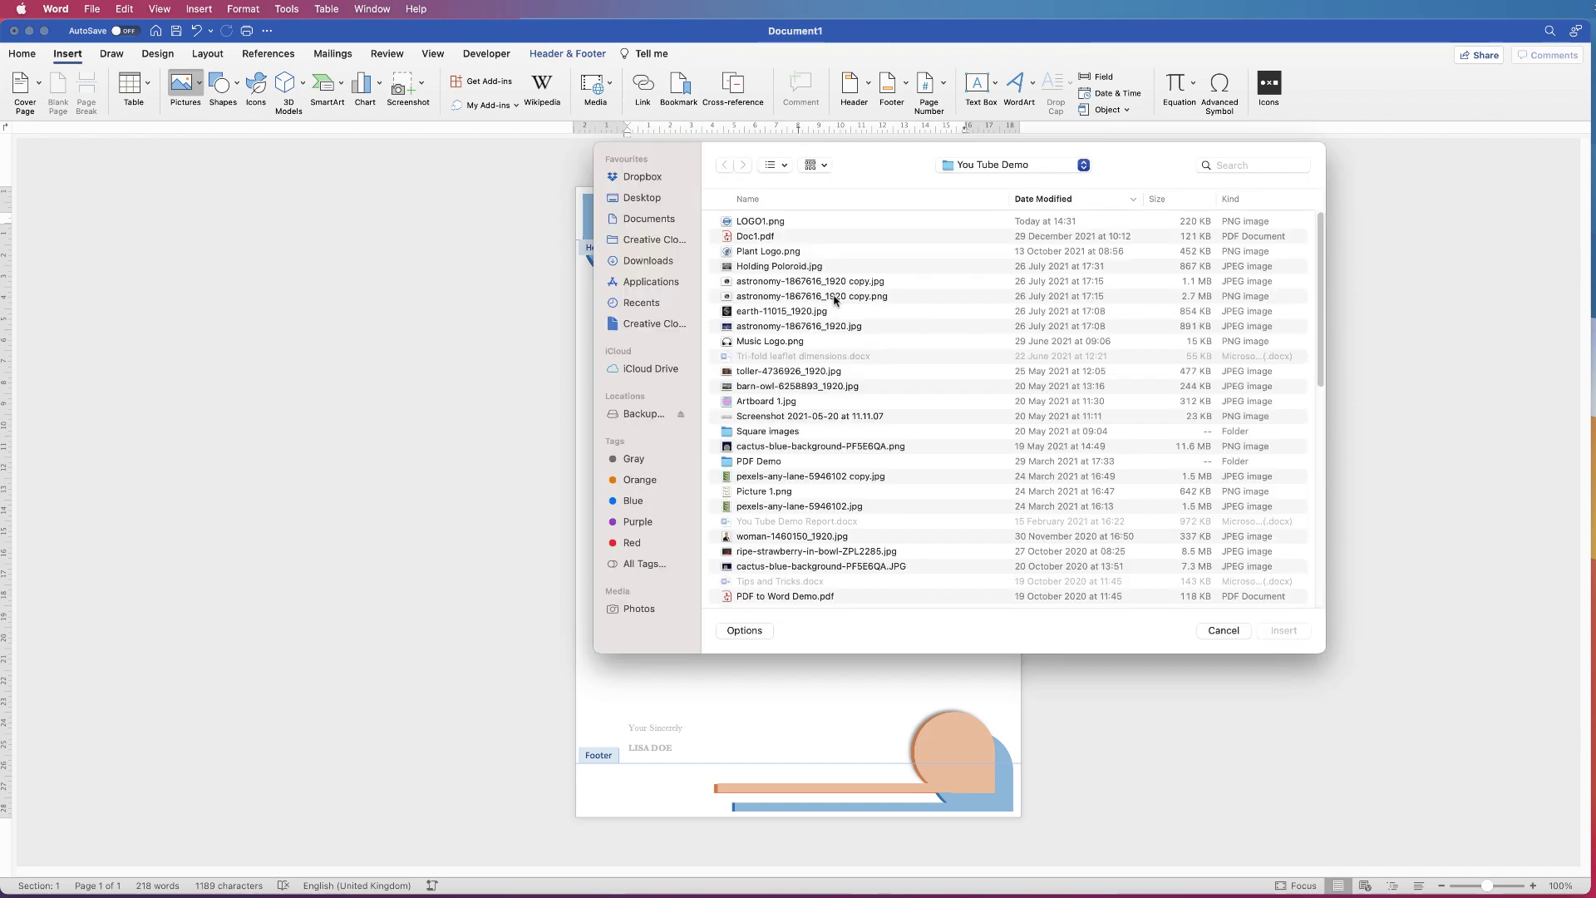
pyautogui.click(769, 224)
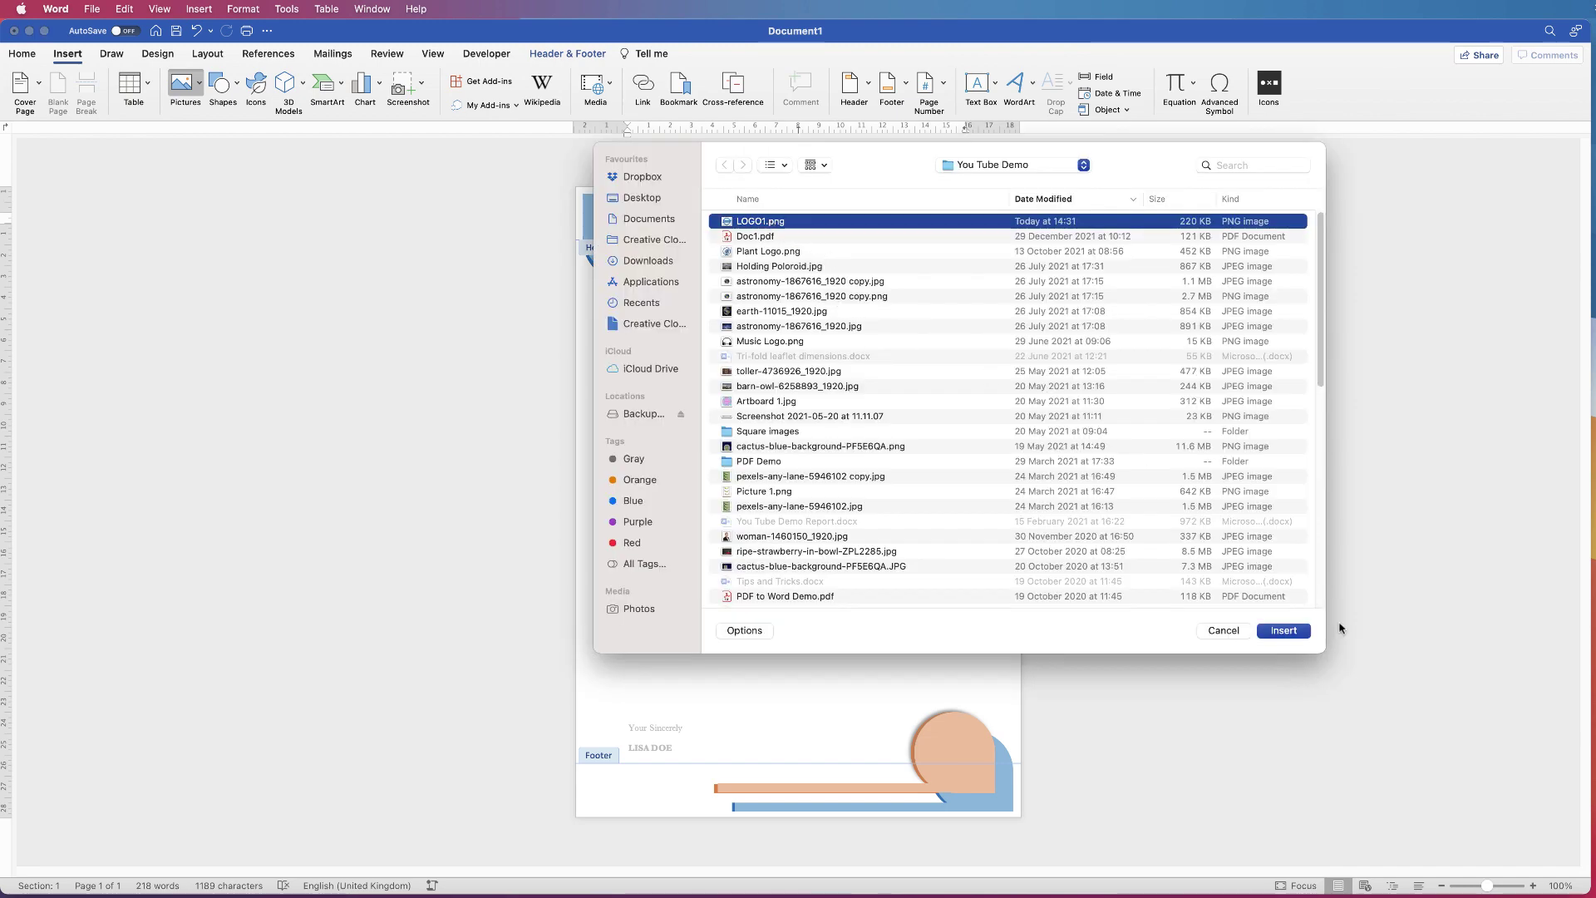
pyautogui.click(1282, 631)
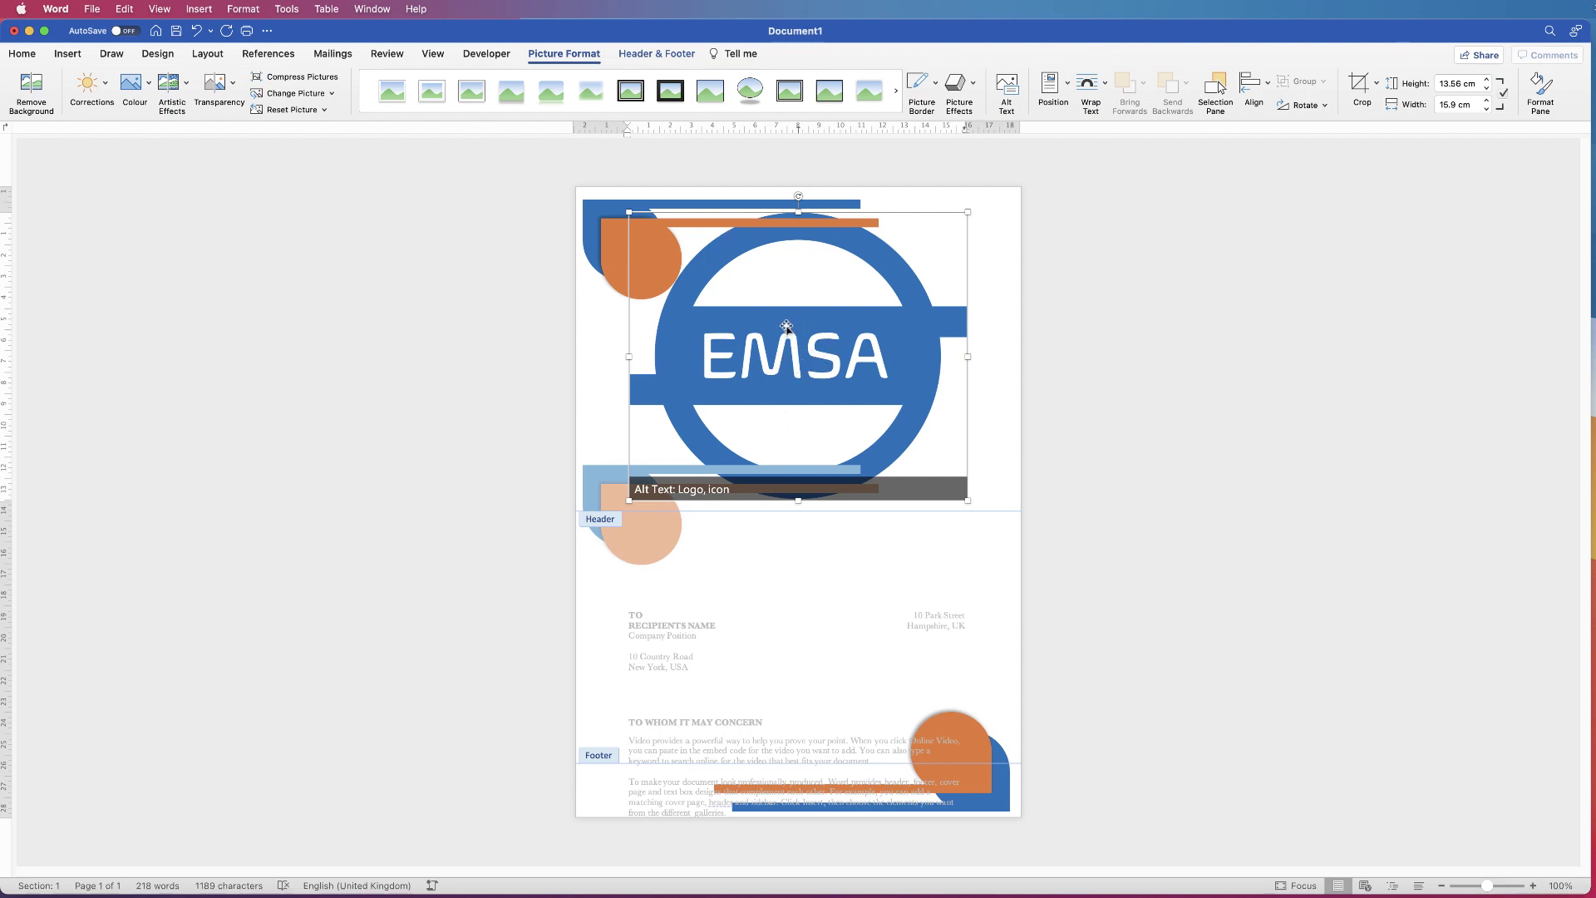
# Float the header logo in front of text, shrink it, and drag it to the top-left circle.
pyautogui.rightClick(787, 327)
pyautogui.moveTo(823, 530)
pyautogui.click(970, 644)
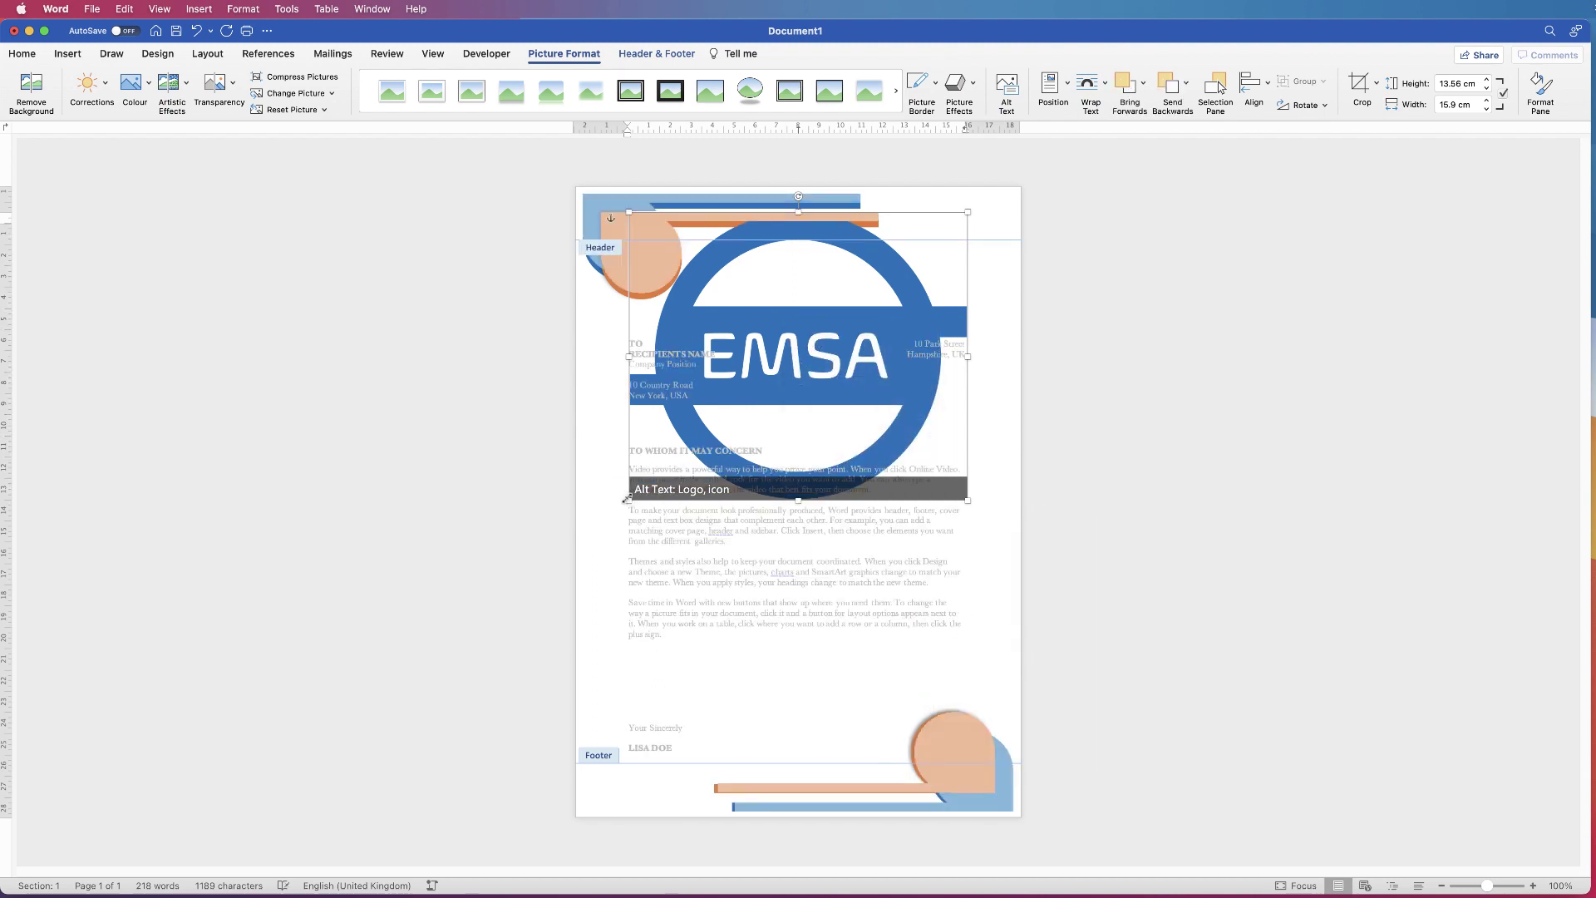
pyautogui.moveTo(629, 500)
pyautogui.mouseDown()
pyautogui.moveTo(917, 260)
pyautogui.moveTo(932, 282)
pyautogui.mouseUp()
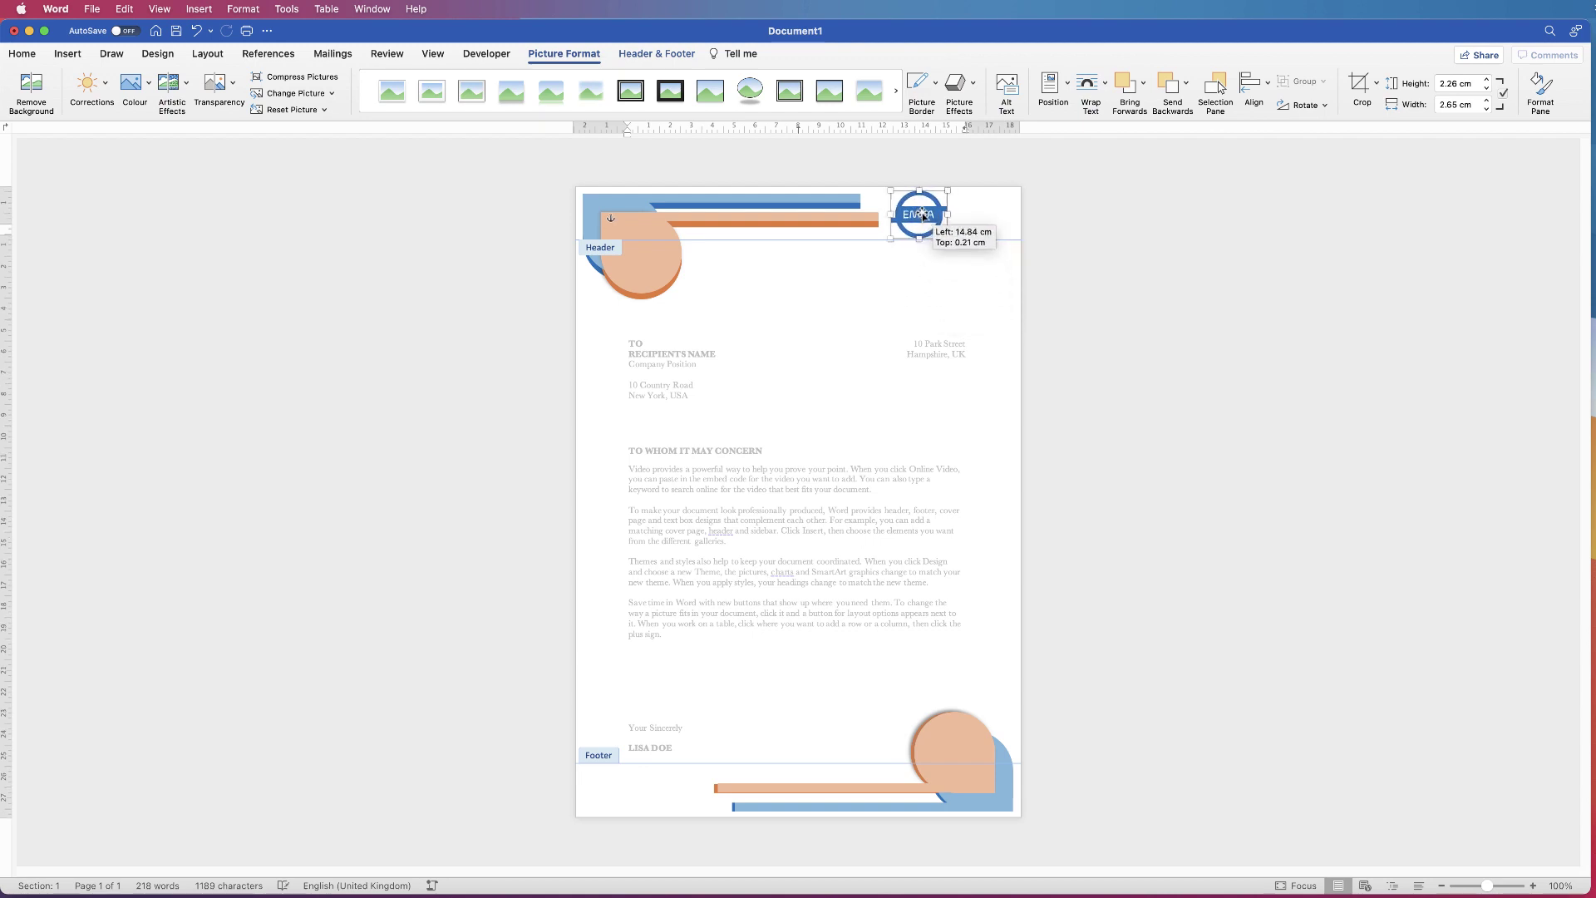
pyautogui.moveTo(931, 284); pyautogui.dragTo(940, 294)
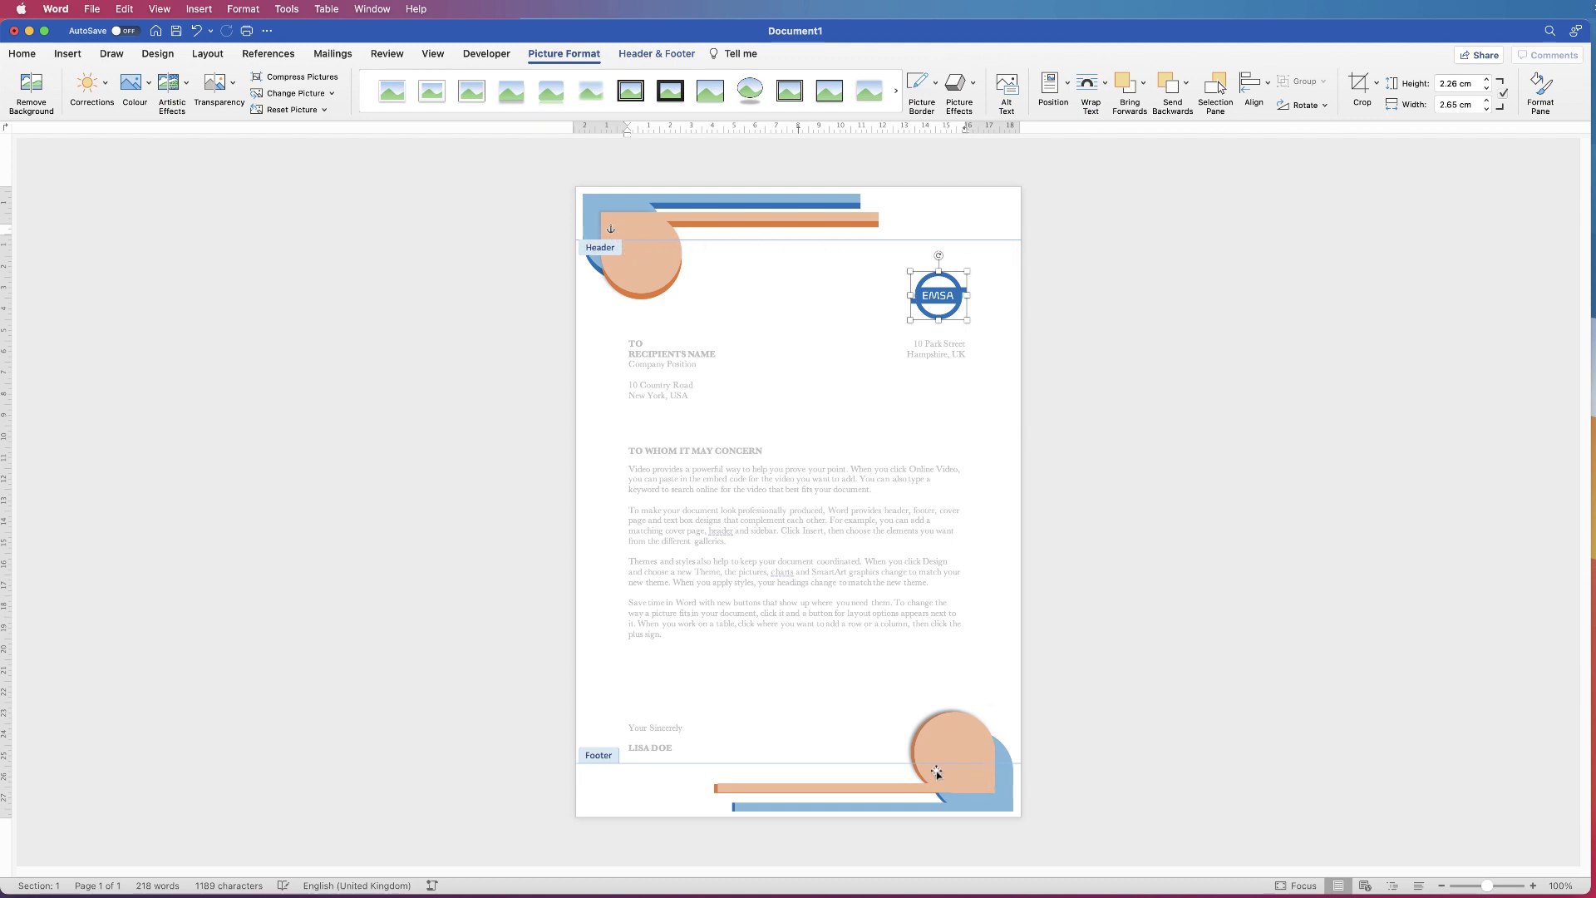
pyautogui.moveTo(939, 296)
pyautogui.mouseDown()
pyautogui.moveTo(936, 232)
pyautogui.moveTo(945, 299)
pyautogui.moveTo(695, 521)
pyautogui.moveTo(761, 563)
pyautogui.moveTo(912, 284)
pyautogui.moveTo(940, 277)
pyautogui.mouseUp()
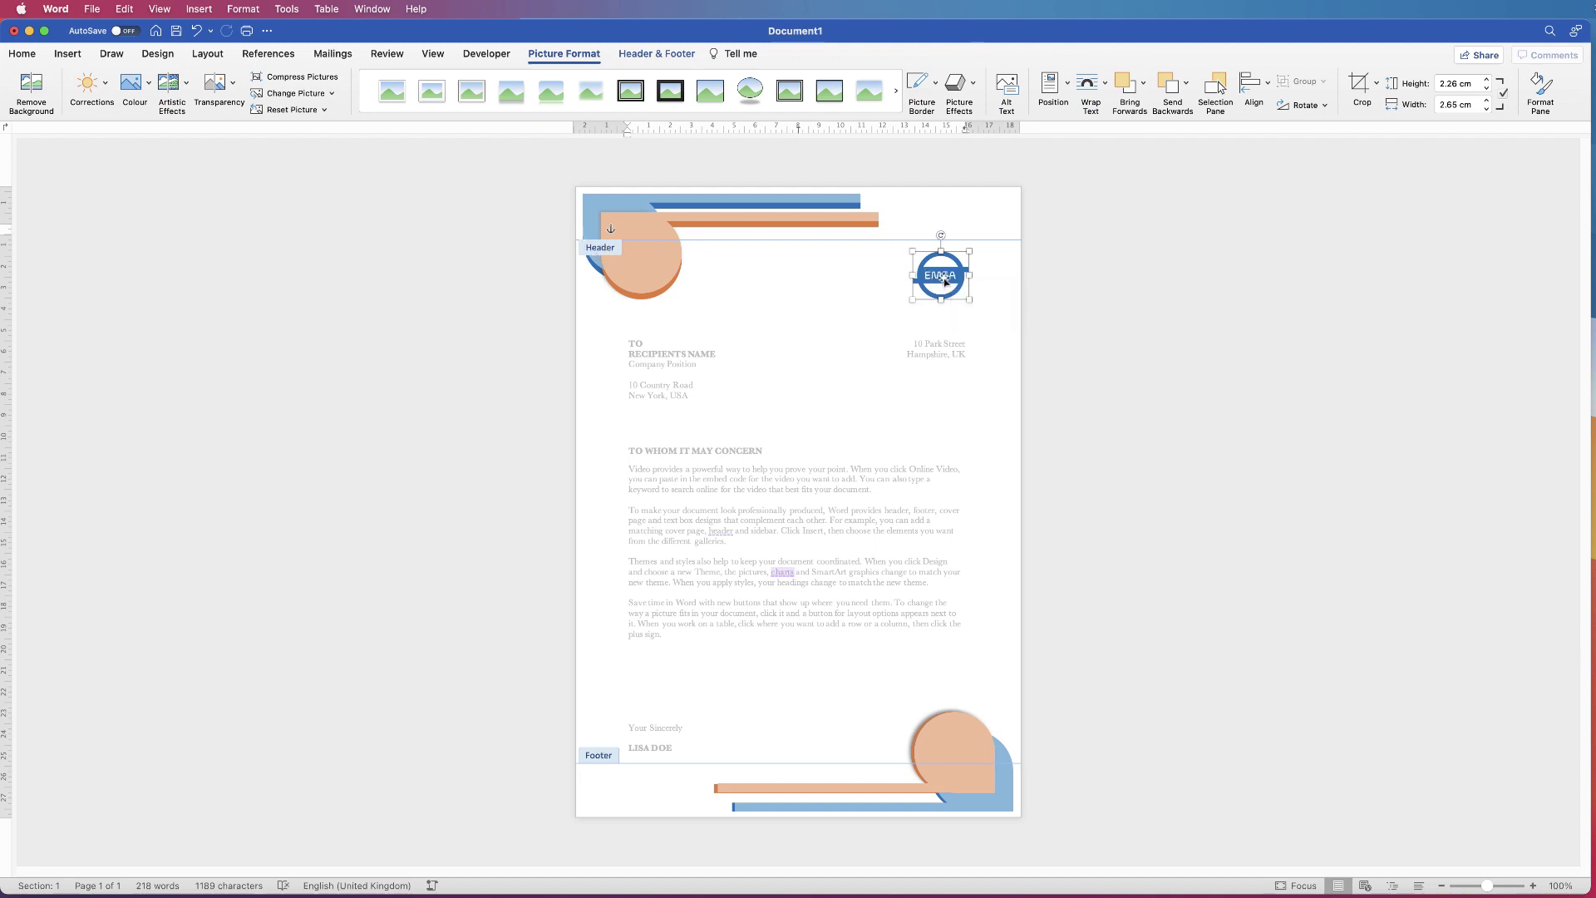
pyautogui.moveTo(947, 277); pyautogui.dragTo(644, 267)
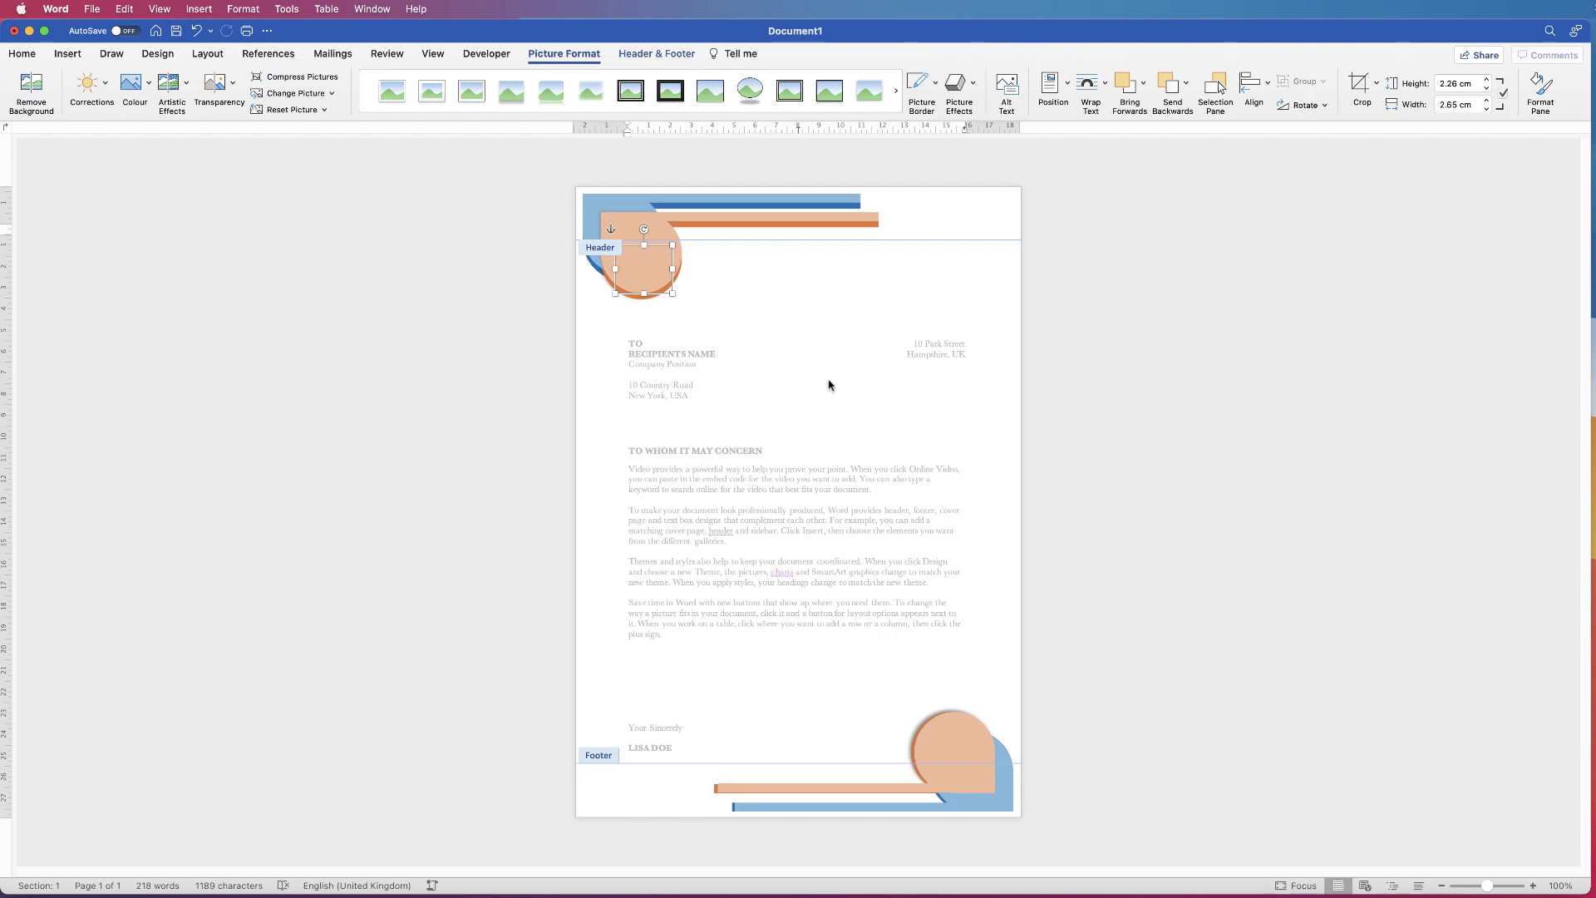
# Close header editing from the body, then deselect the header and footer corner graphics.
pyautogui.doubleClick(795, 442)
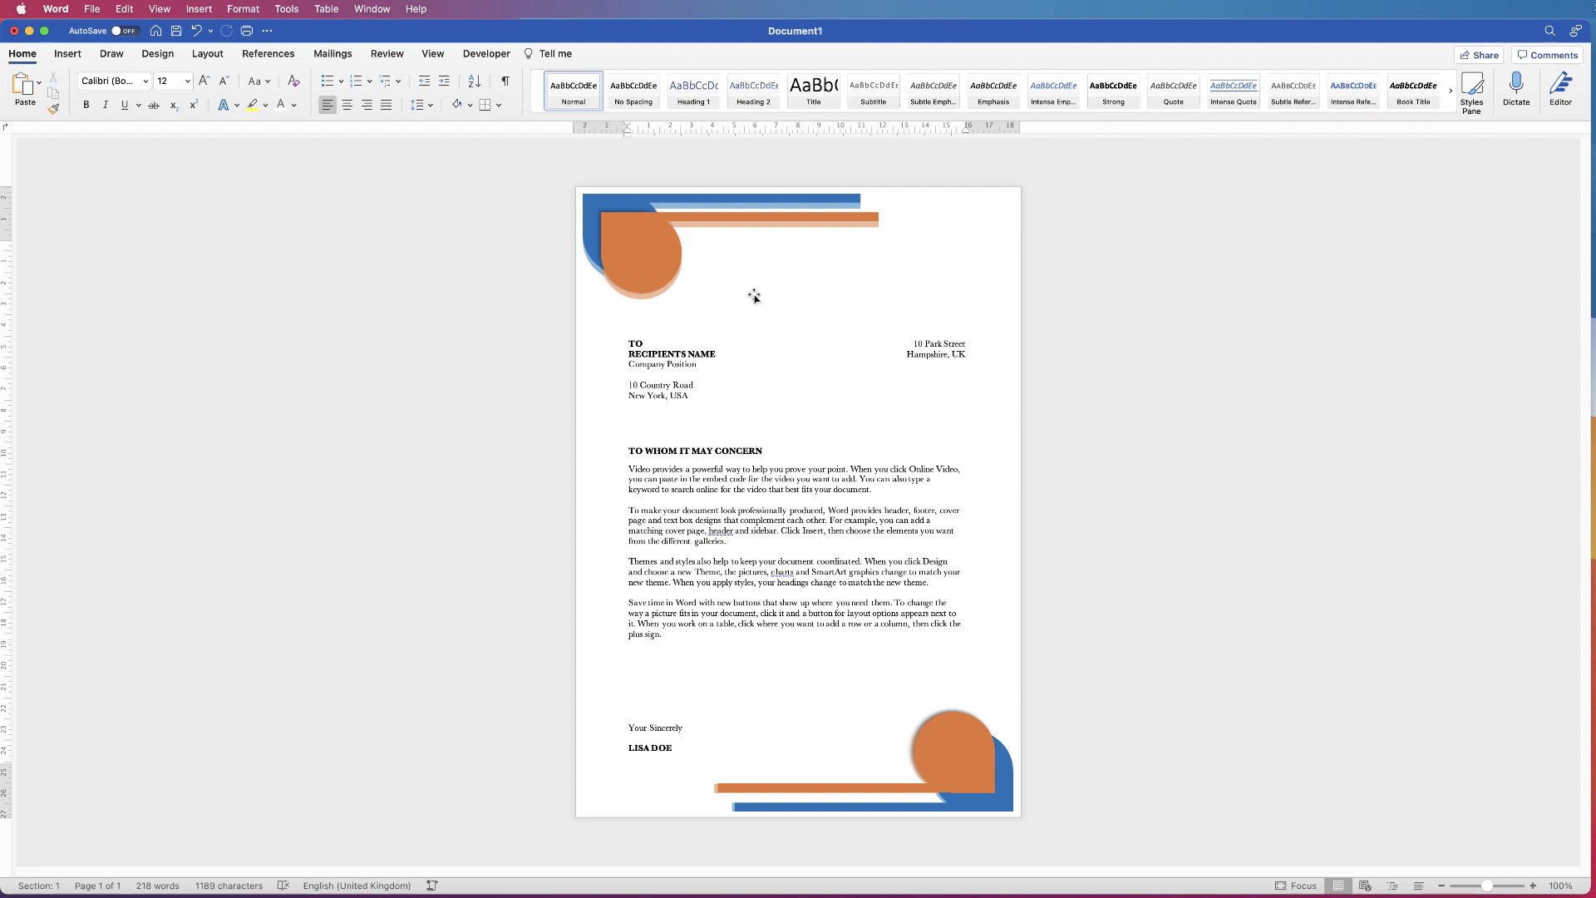
pyautogui.click(635, 246)
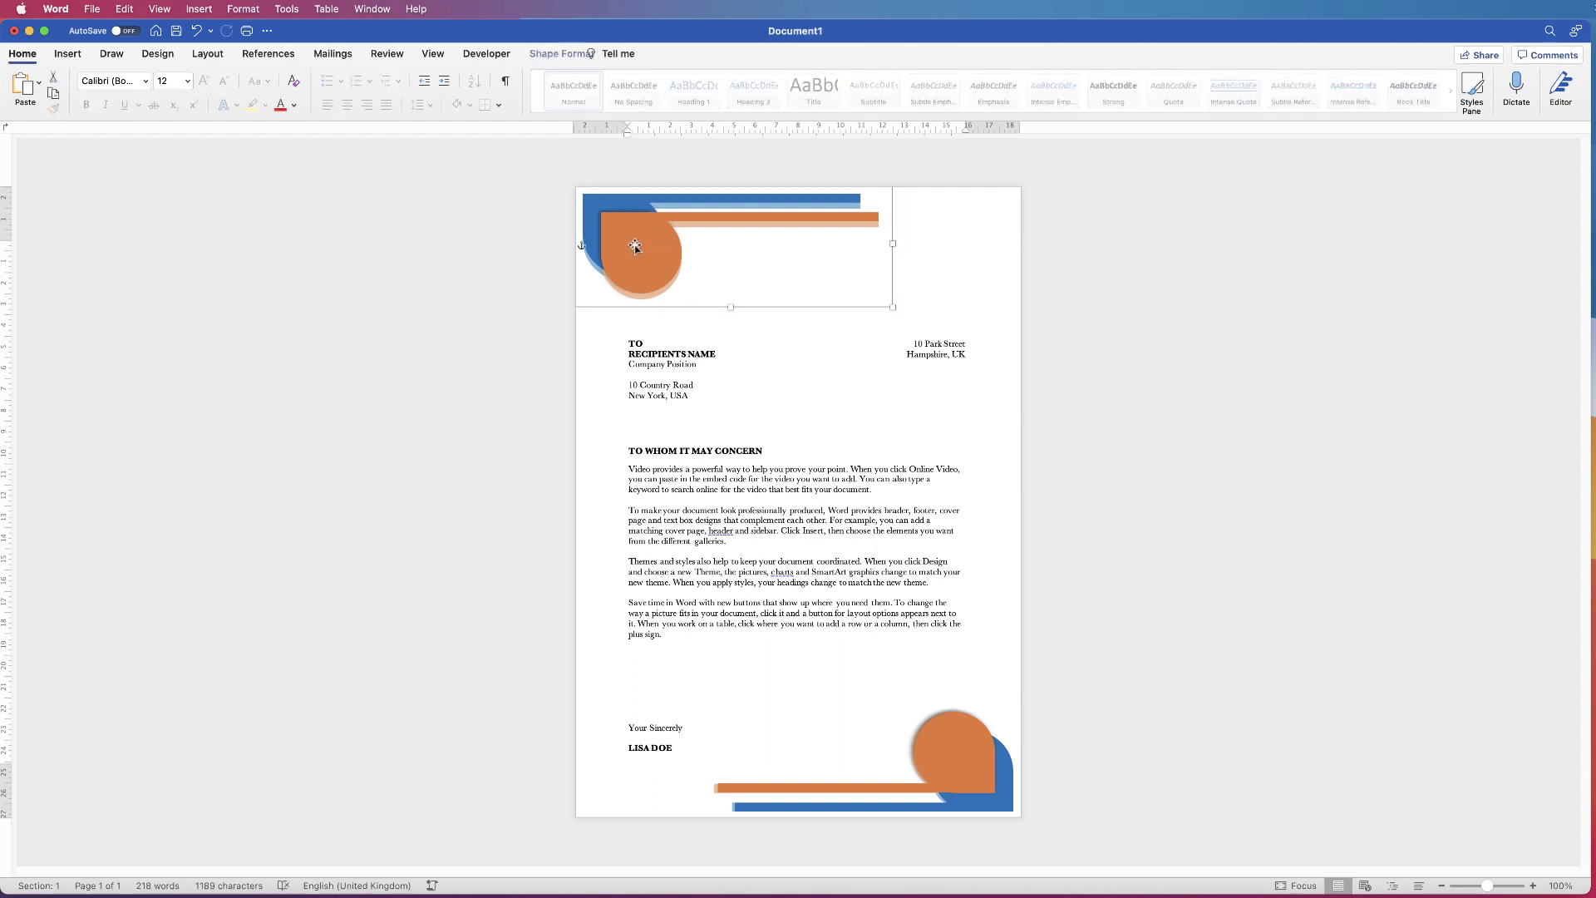
pyautogui.press('Escape')
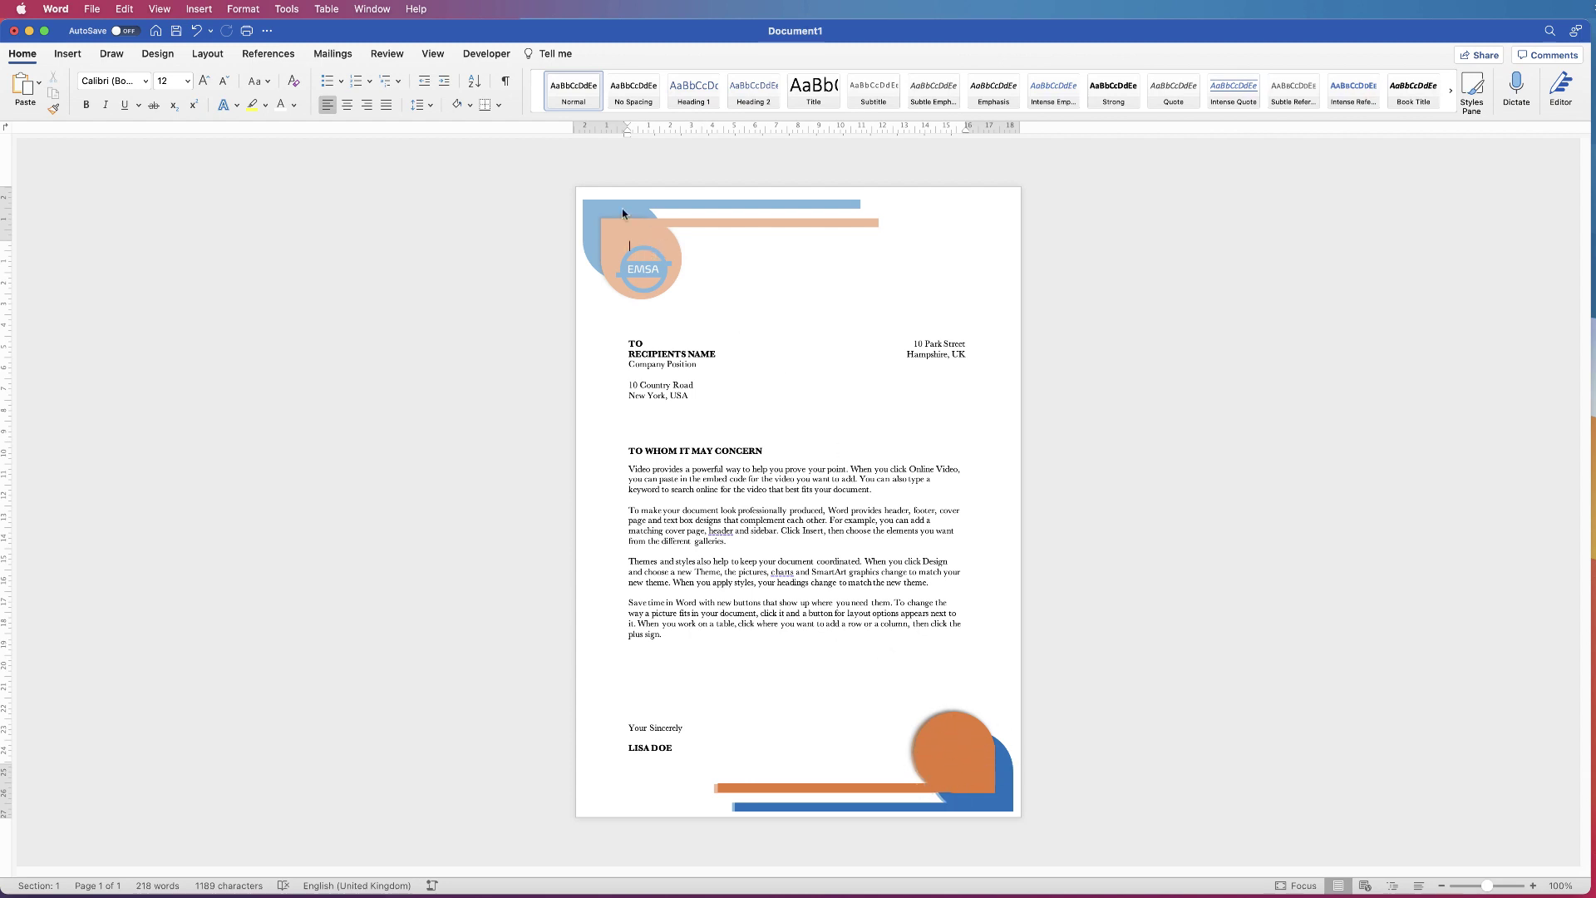
pyautogui.click(956, 751)
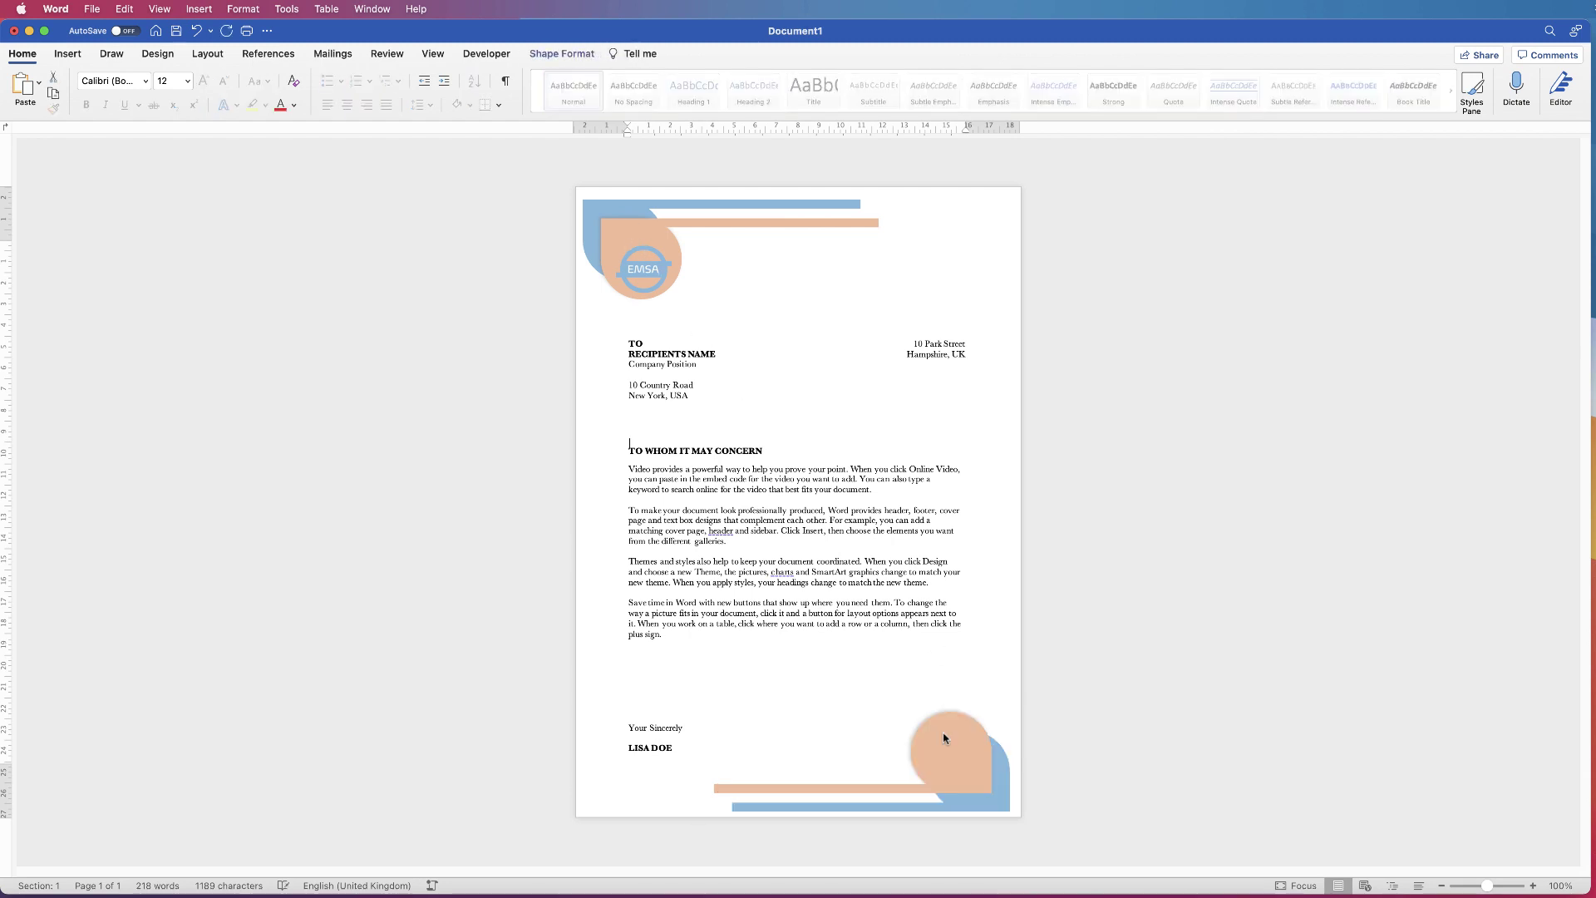
pyautogui.doubleClick(944, 741)
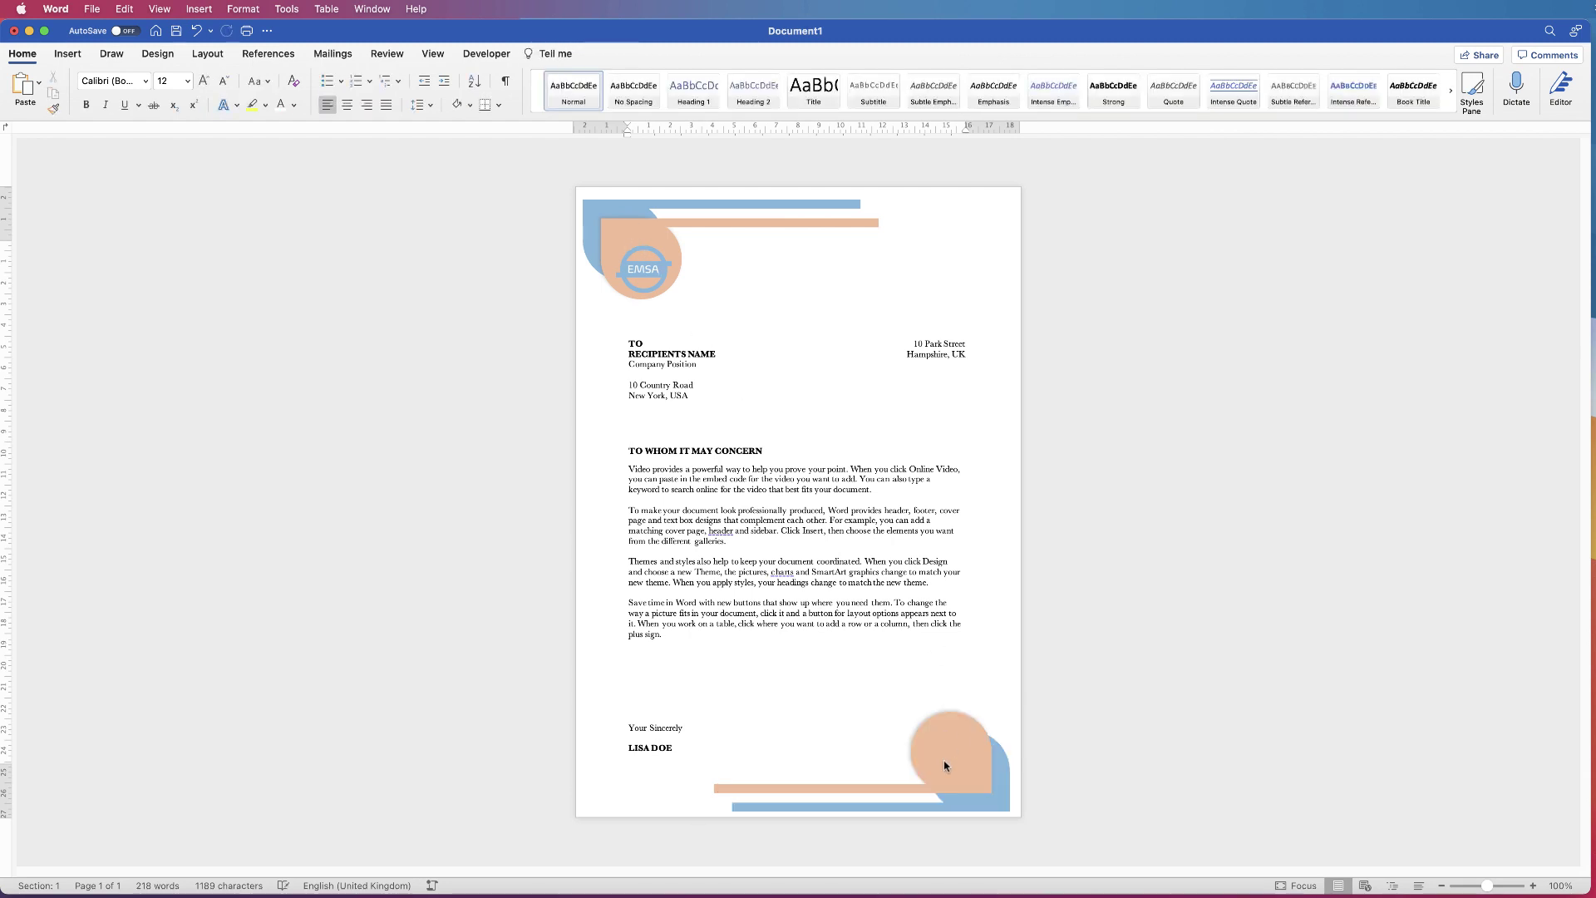
# In header editing, nudge the top-left corner graphic and EMSA logo upward, then exit to the body.
pyautogui.doubleClick(686, 225)
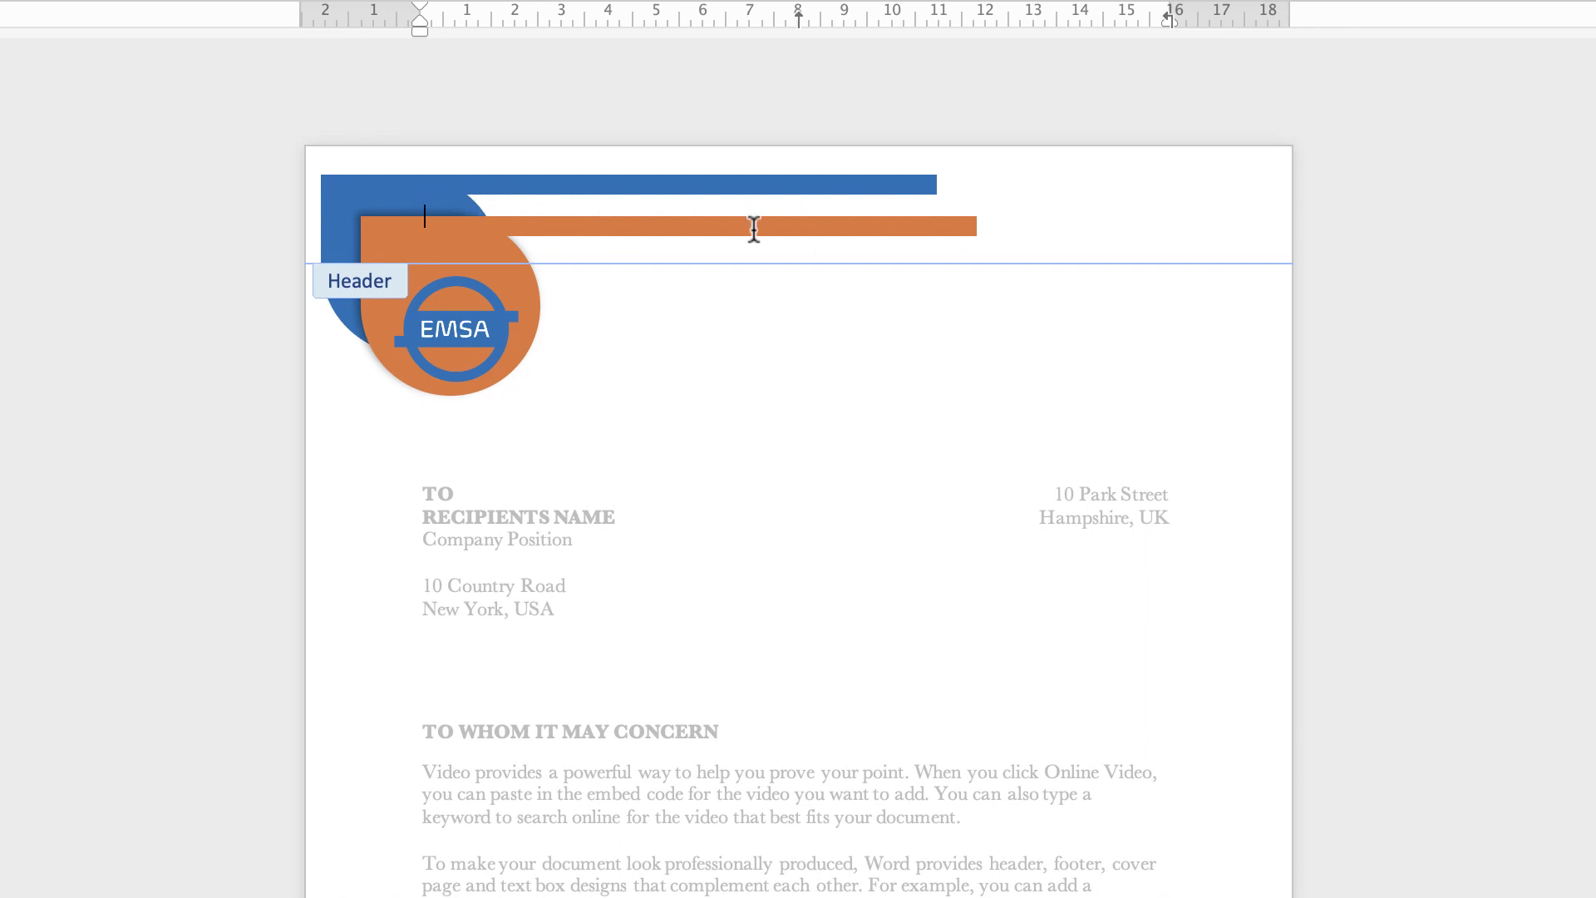
pyautogui.moveTo(460, 331); pyautogui.dragTo(455, 319)
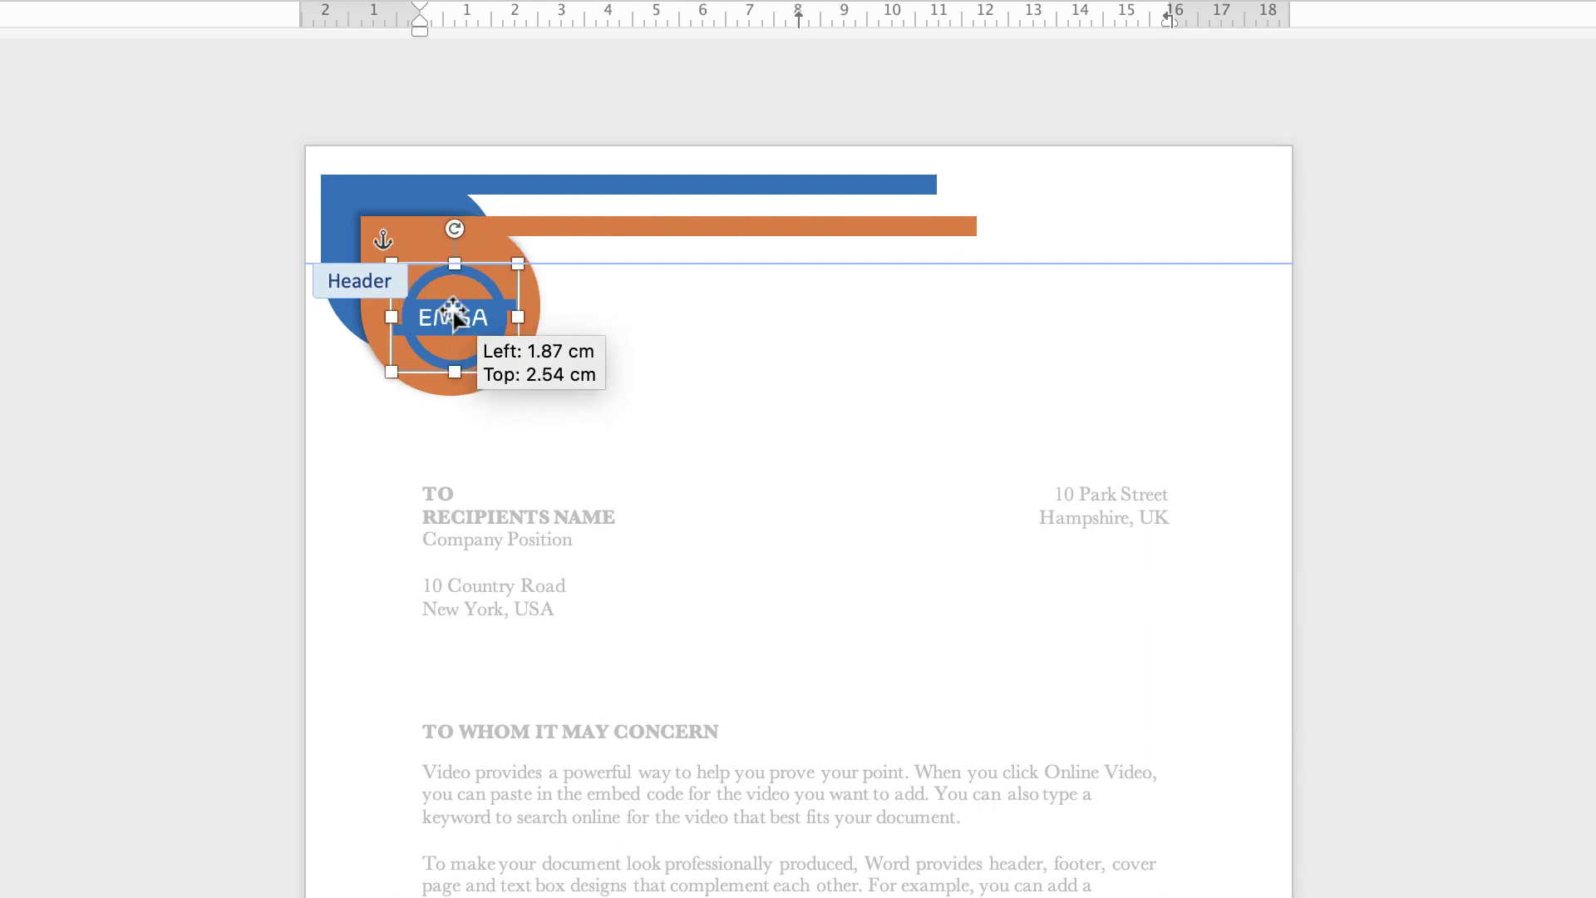
pyautogui.moveTo(455, 318); pyautogui.dragTo(453, 314)
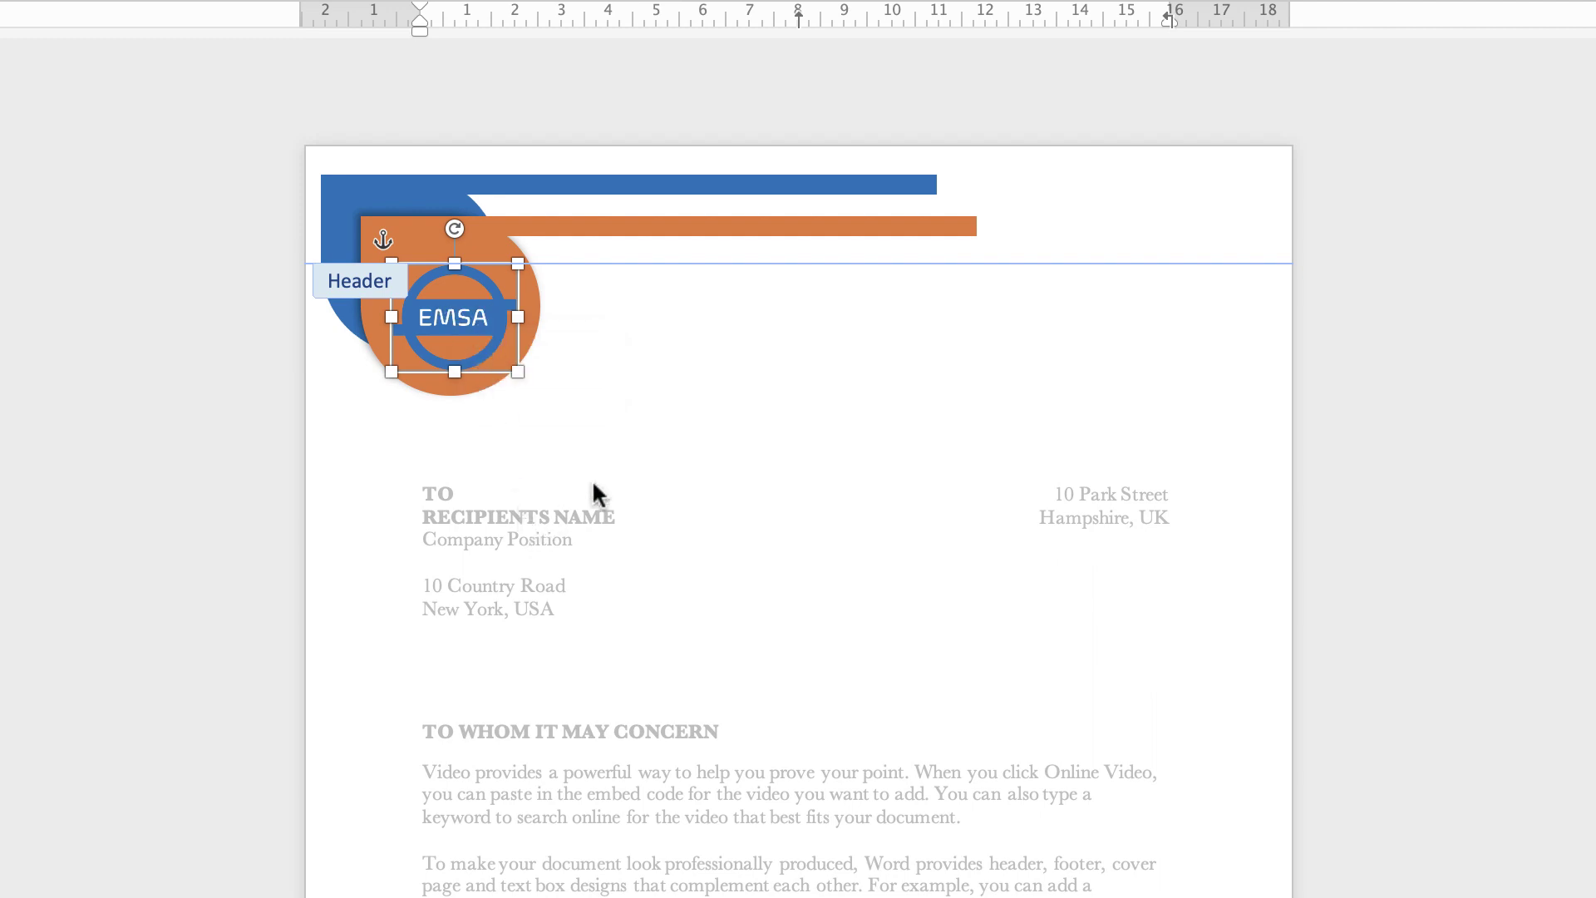
pyautogui.click(393, 212)
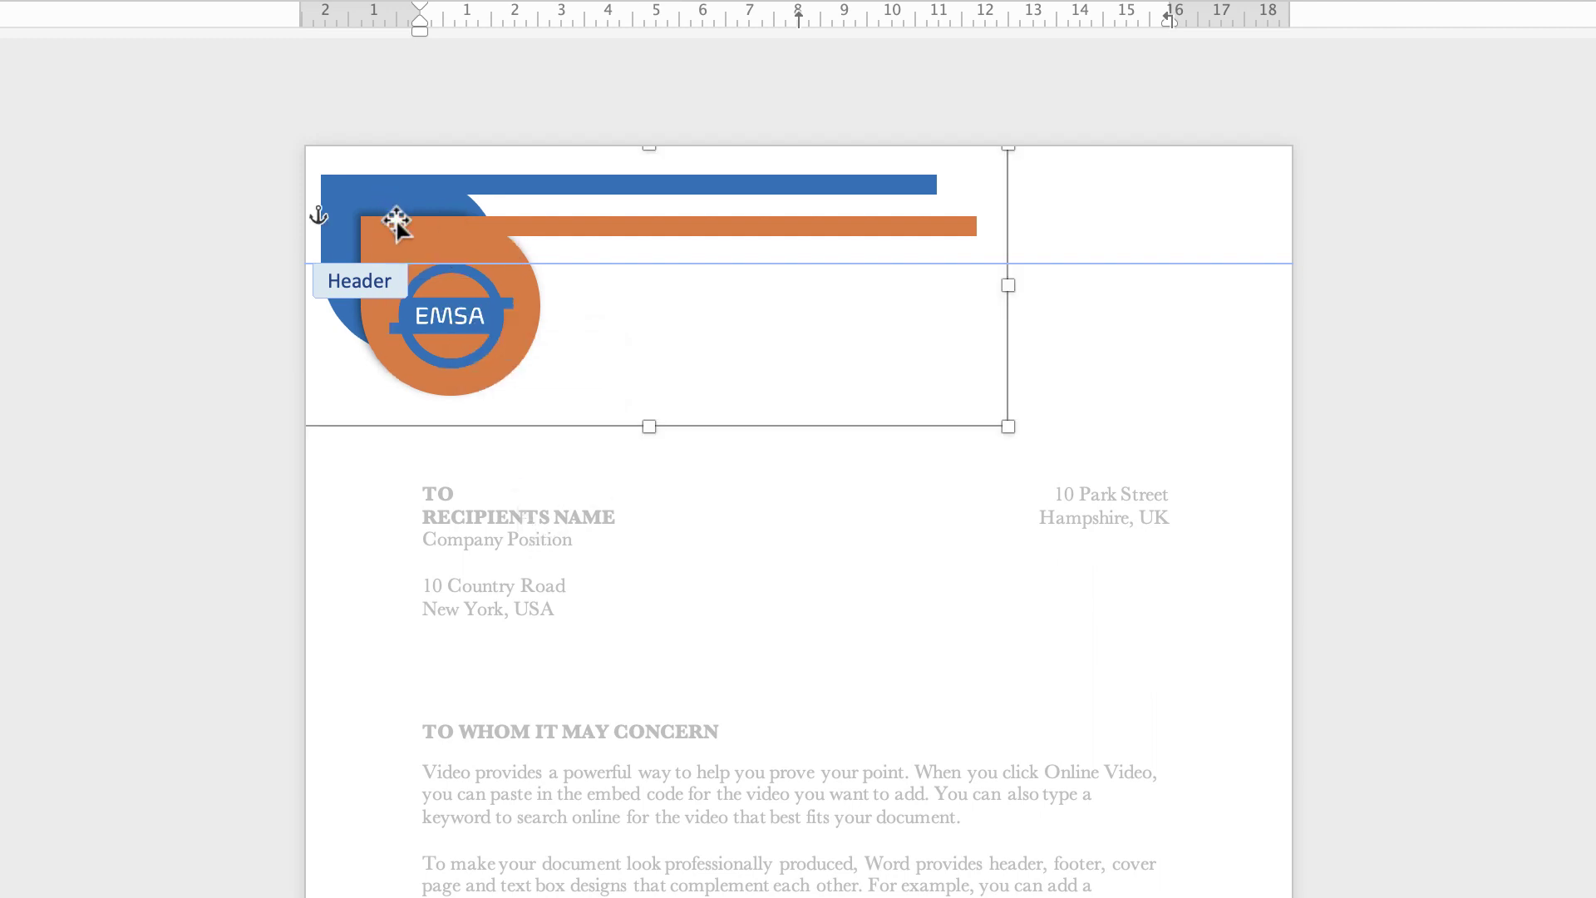
pyautogui.press('Up')
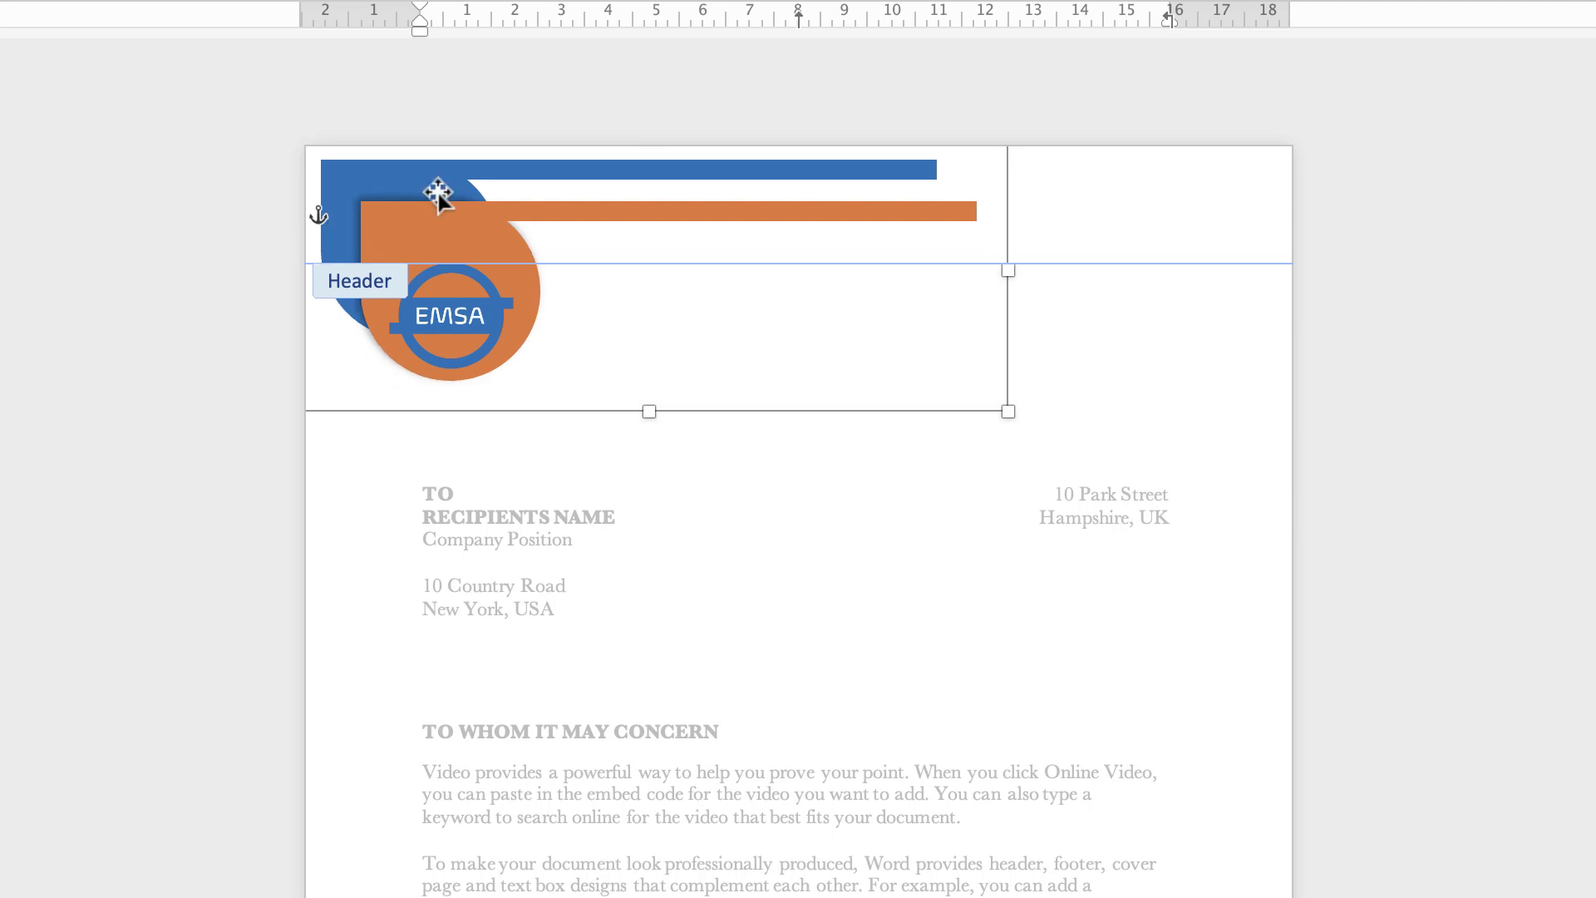
pyautogui.click(445, 312)
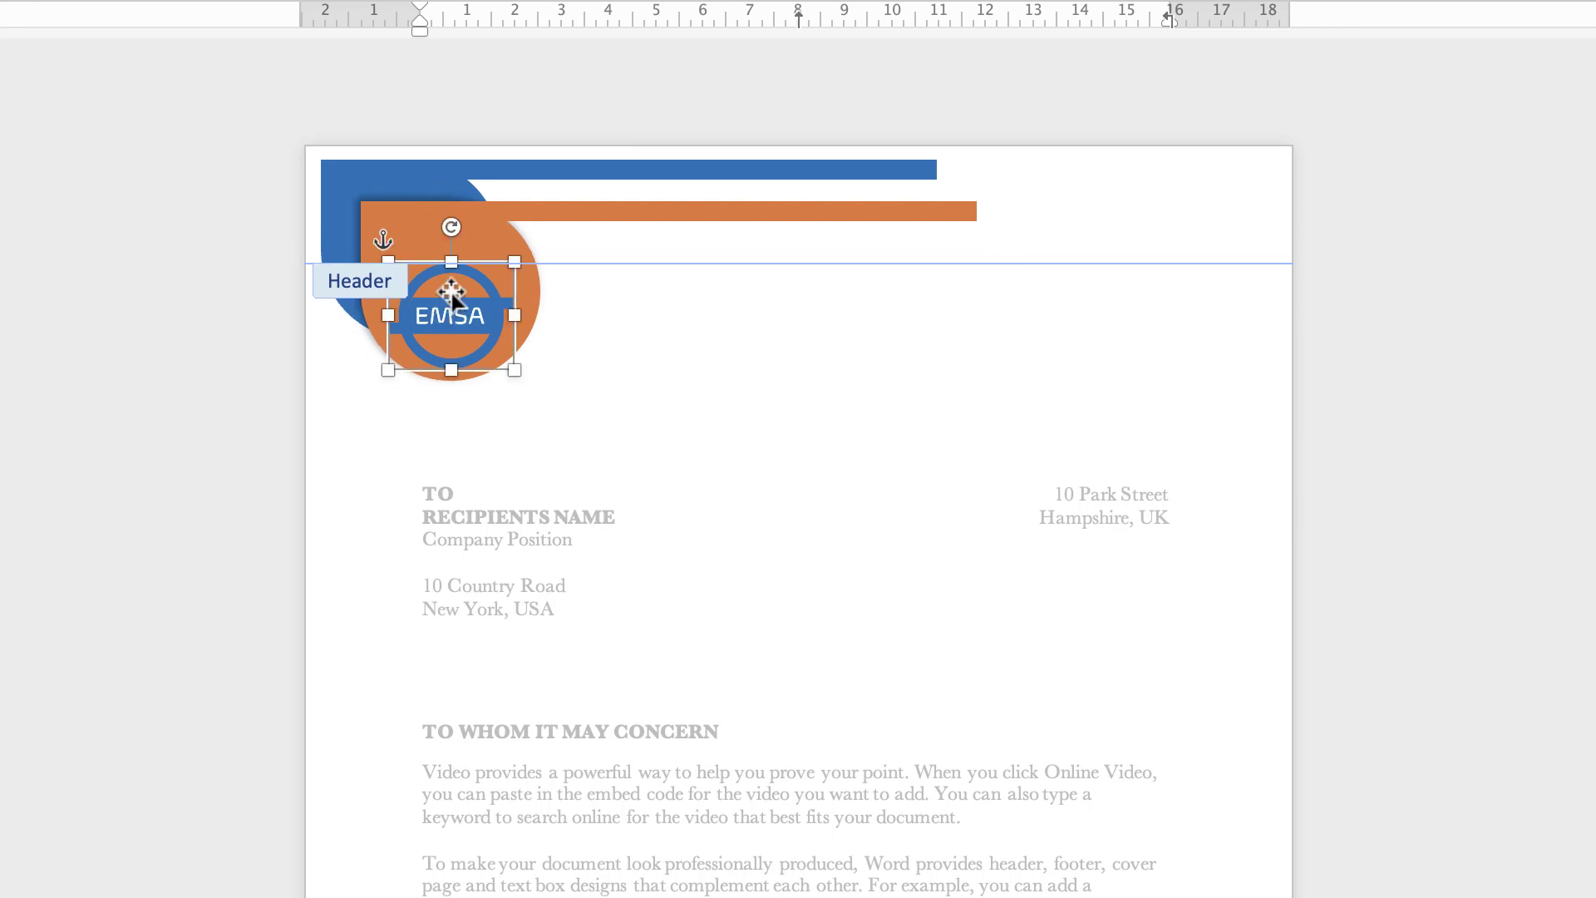
pyautogui.press('Up')
pyautogui.press('Escape')
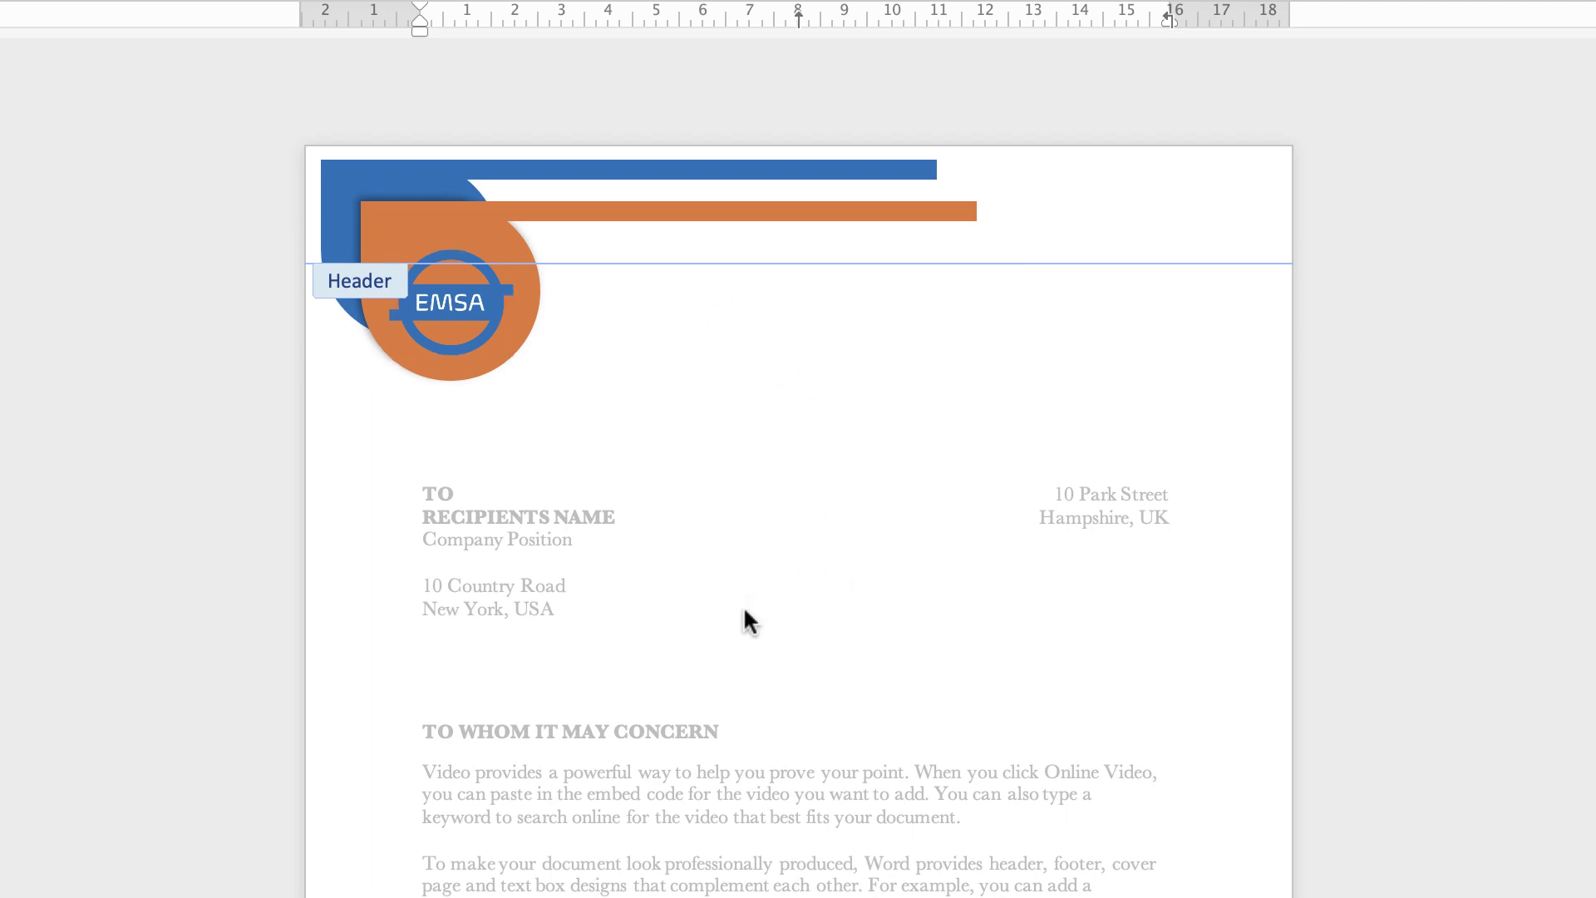
pyautogui.doubleClick(737, 764)
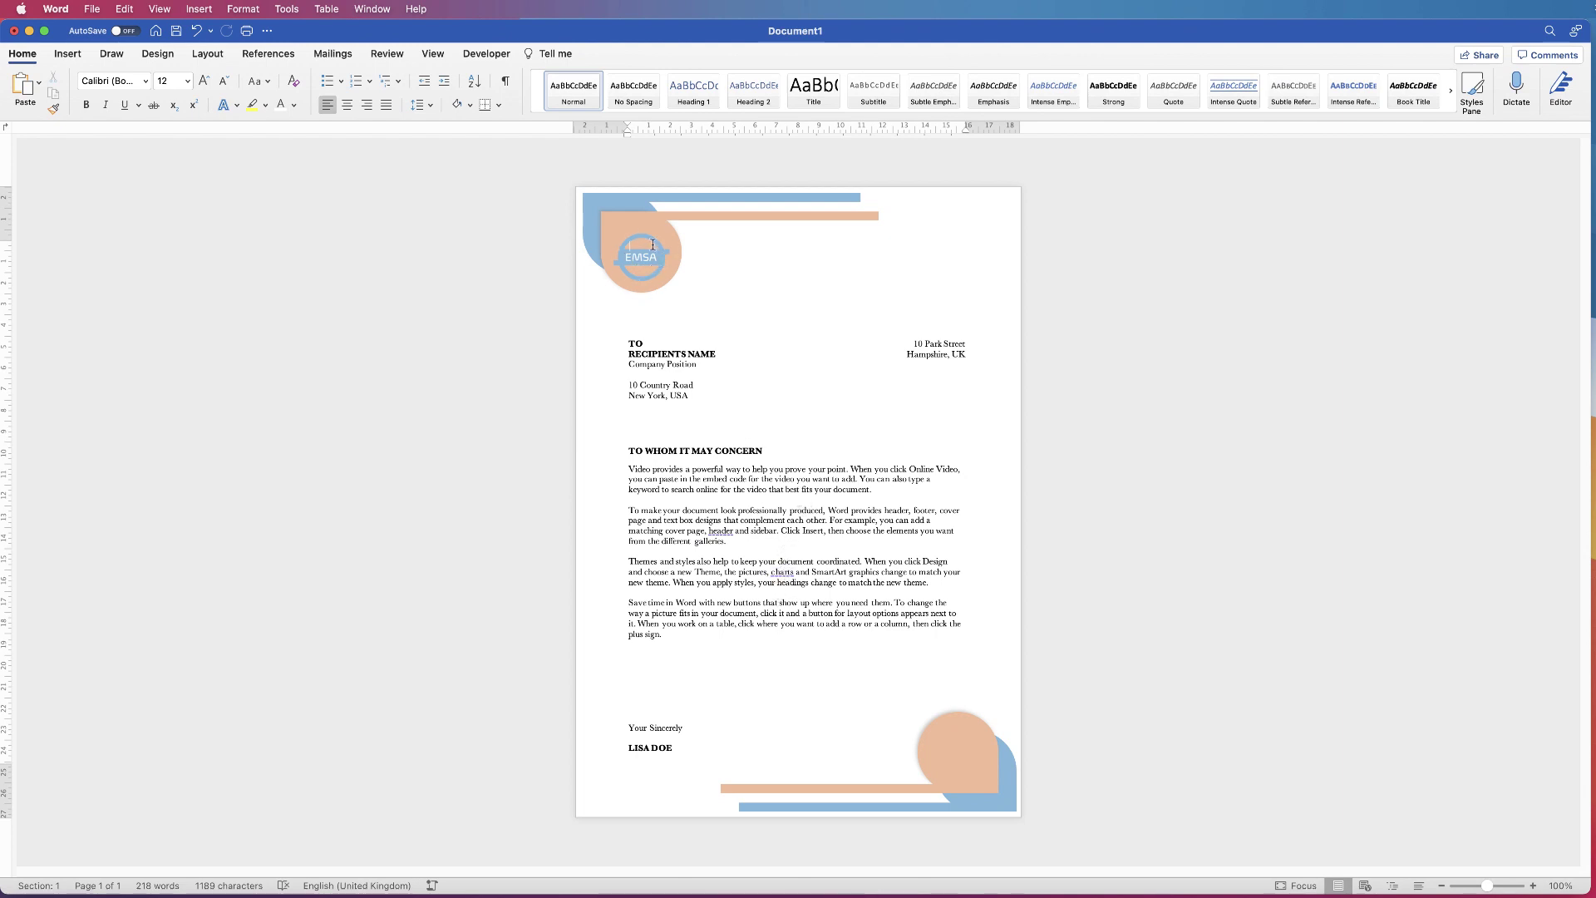
# Insert a page break so a second page repeats the EMSA logo and corner graphics.
pyautogui.click(67, 54)
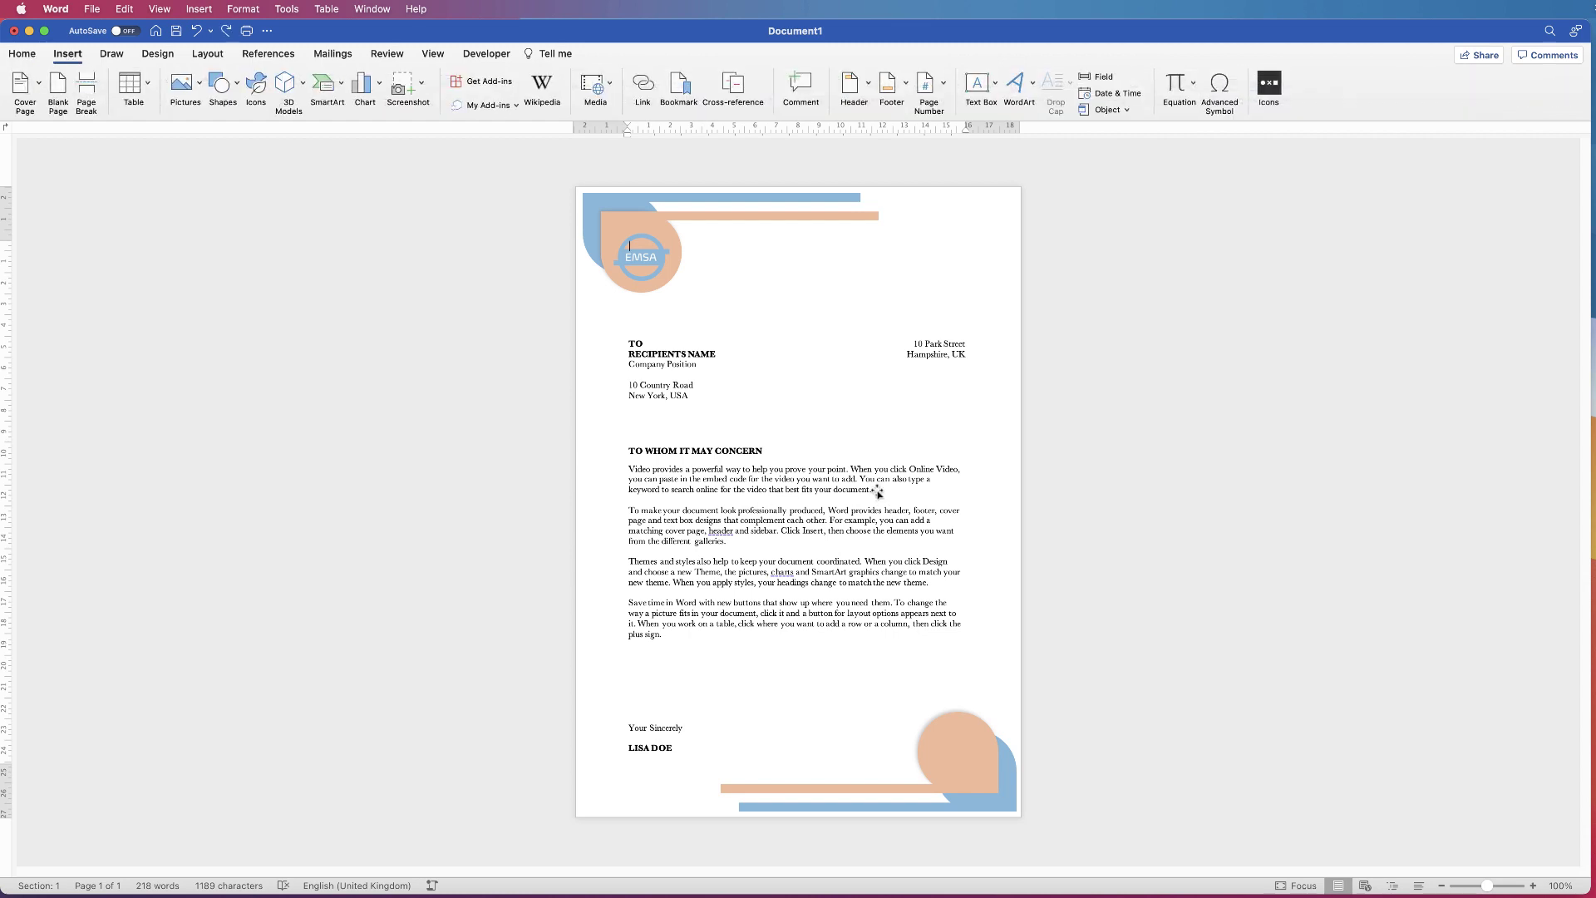
pyautogui.click(85, 91)
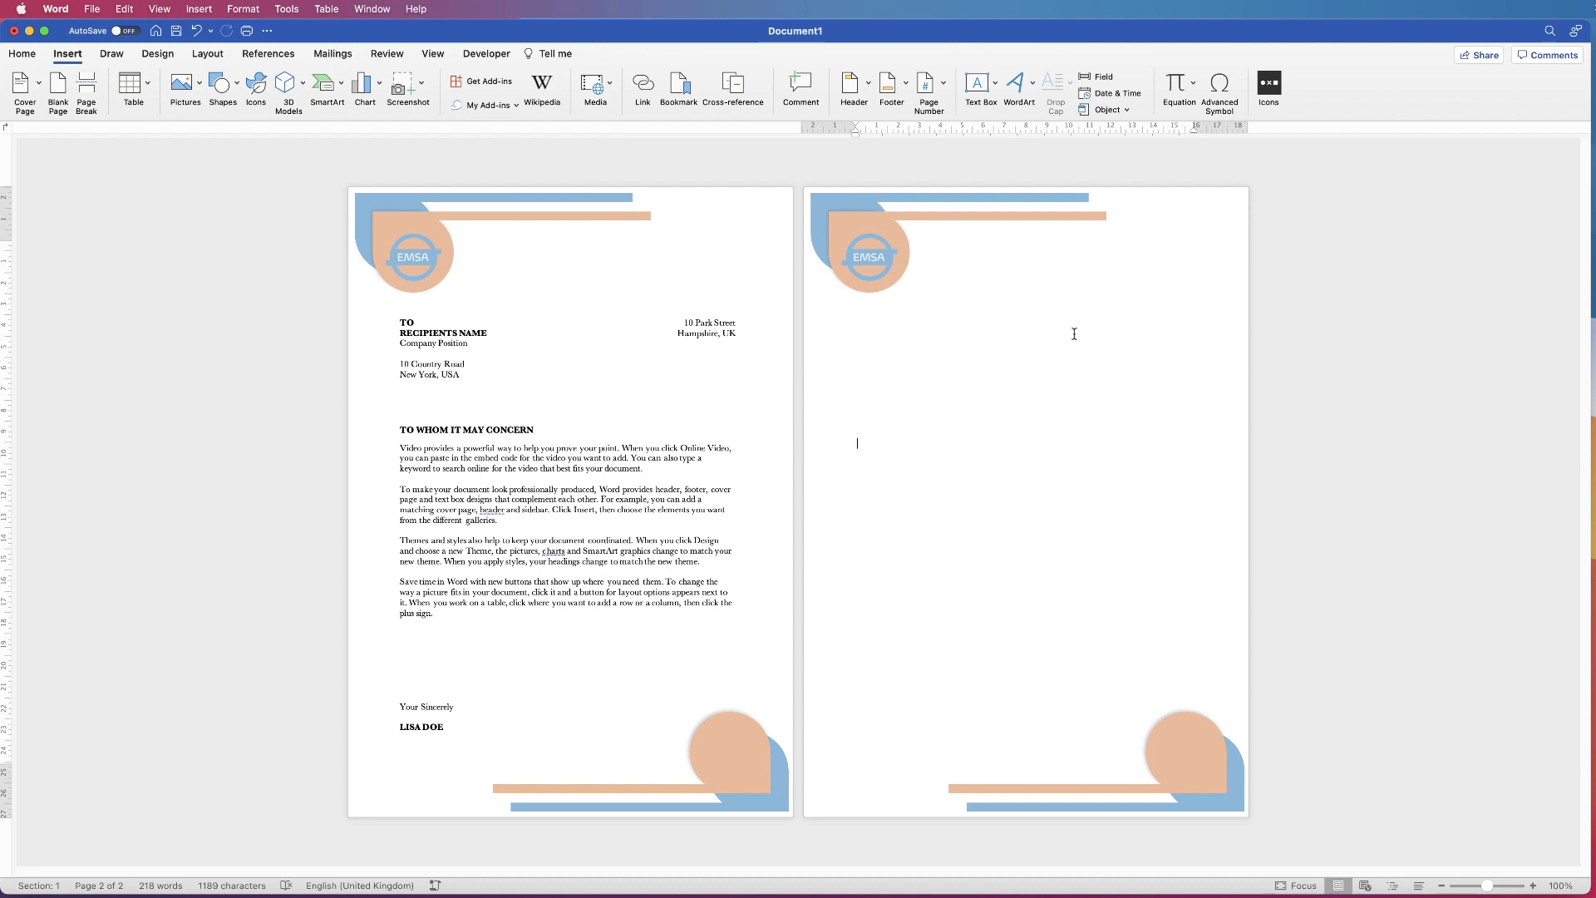
# Save the letterhead as 'Insert Logo' in PDF format and export it.
pyautogui.click(90, 10)
pyautogui.click(94, 139)
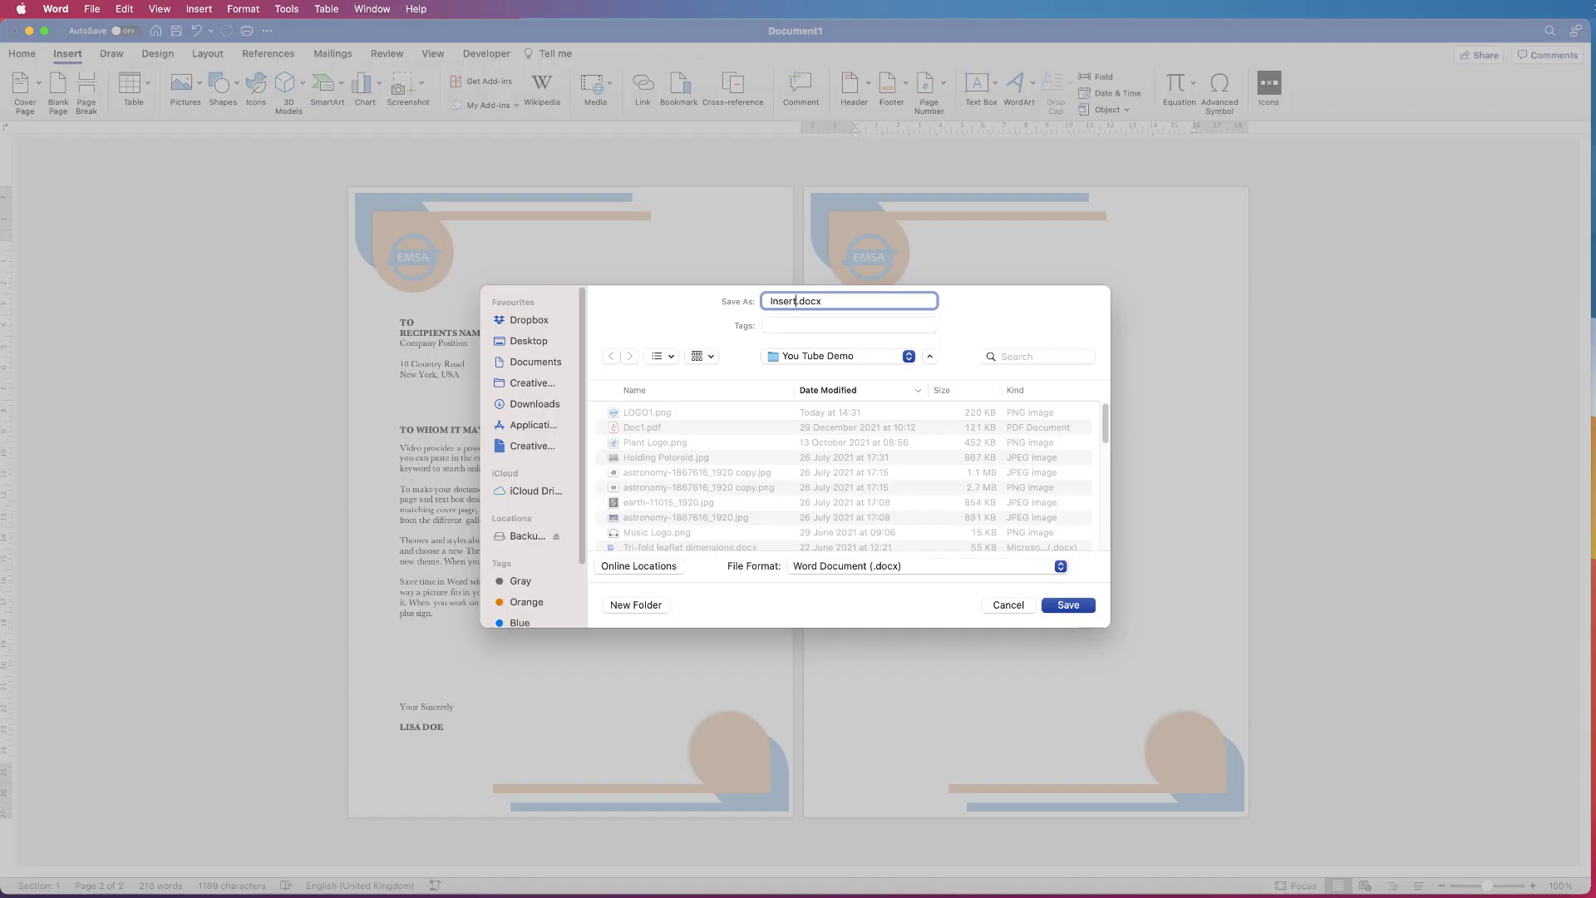
pyautogui.write(' Logo')
pyautogui.click(845, 568)
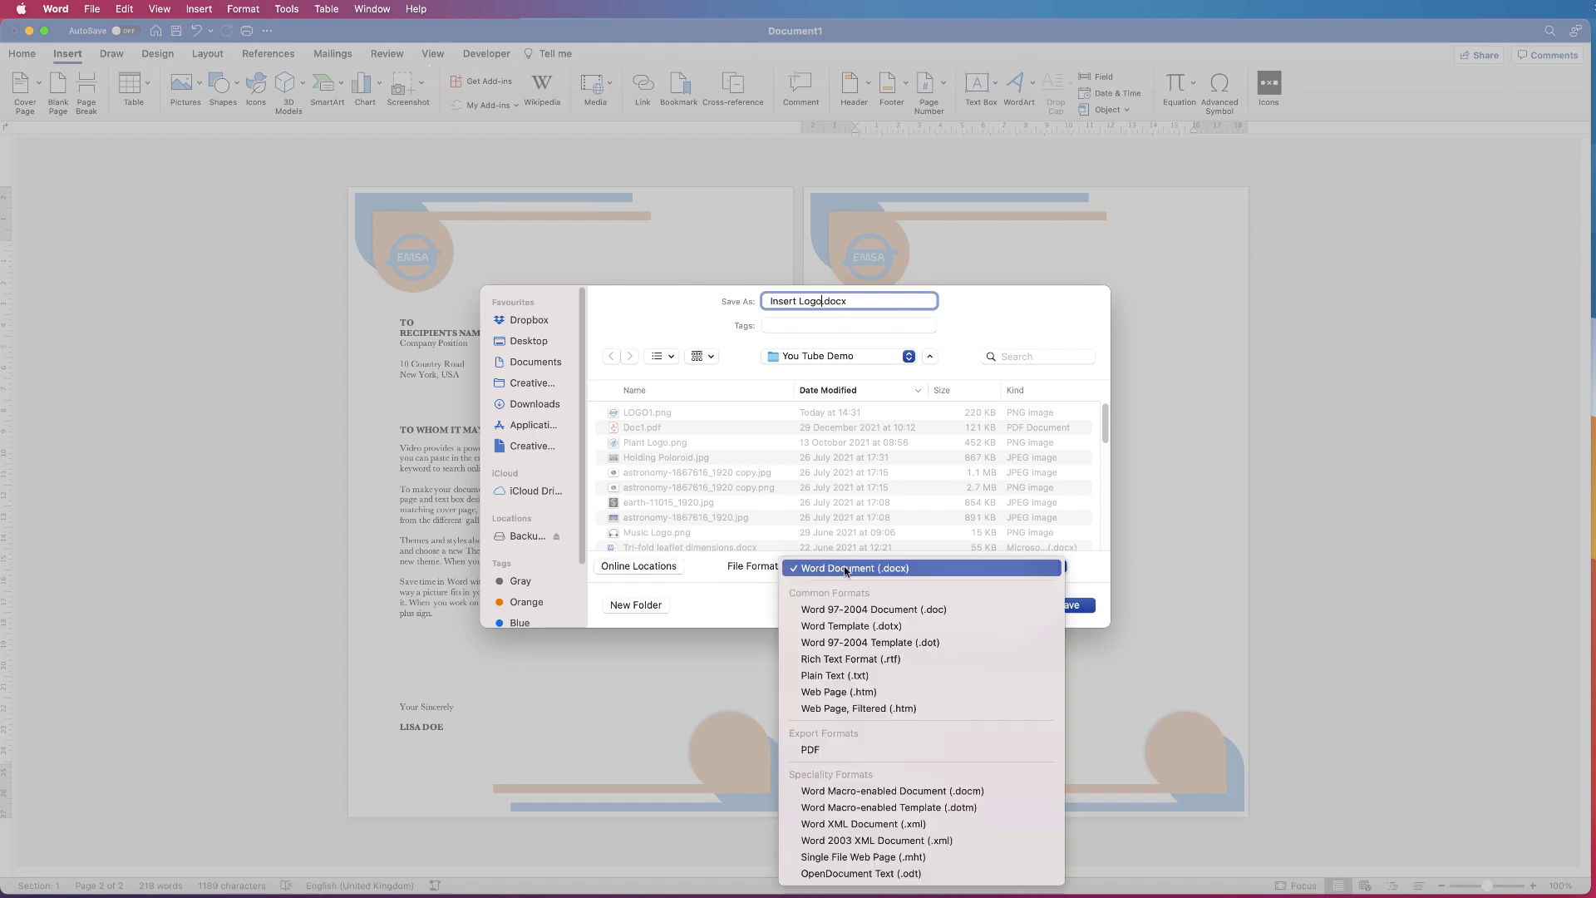
pyautogui.click(812, 748)
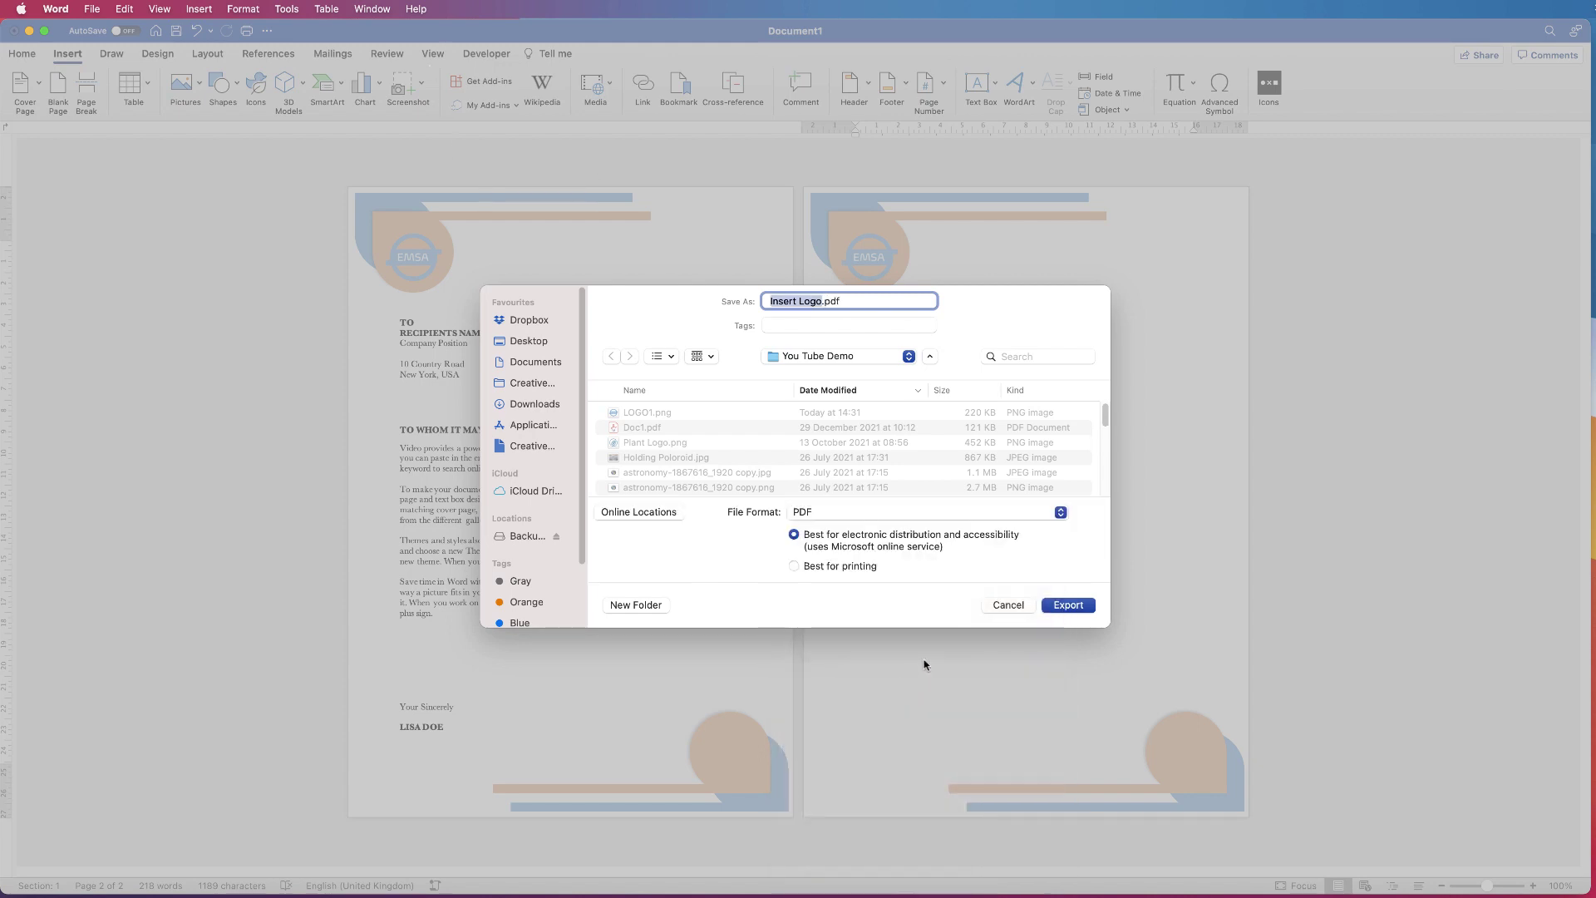
pyautogui.click(1066, 606)
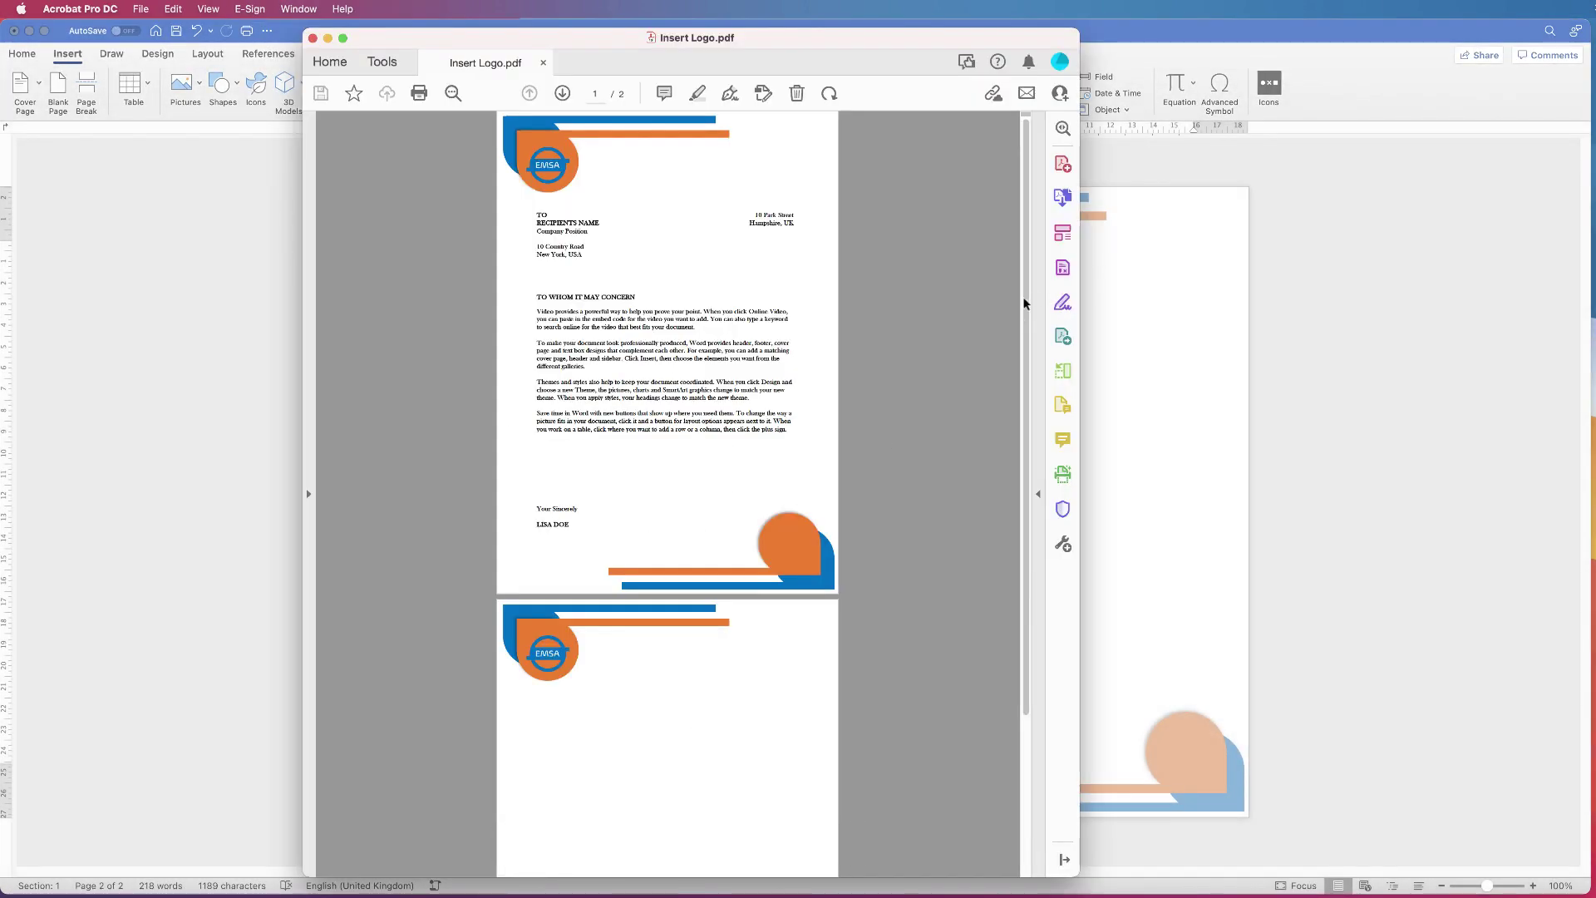
pyautogui.moveTo(1026, 254); pyautogui.dragTo(1020, 518)
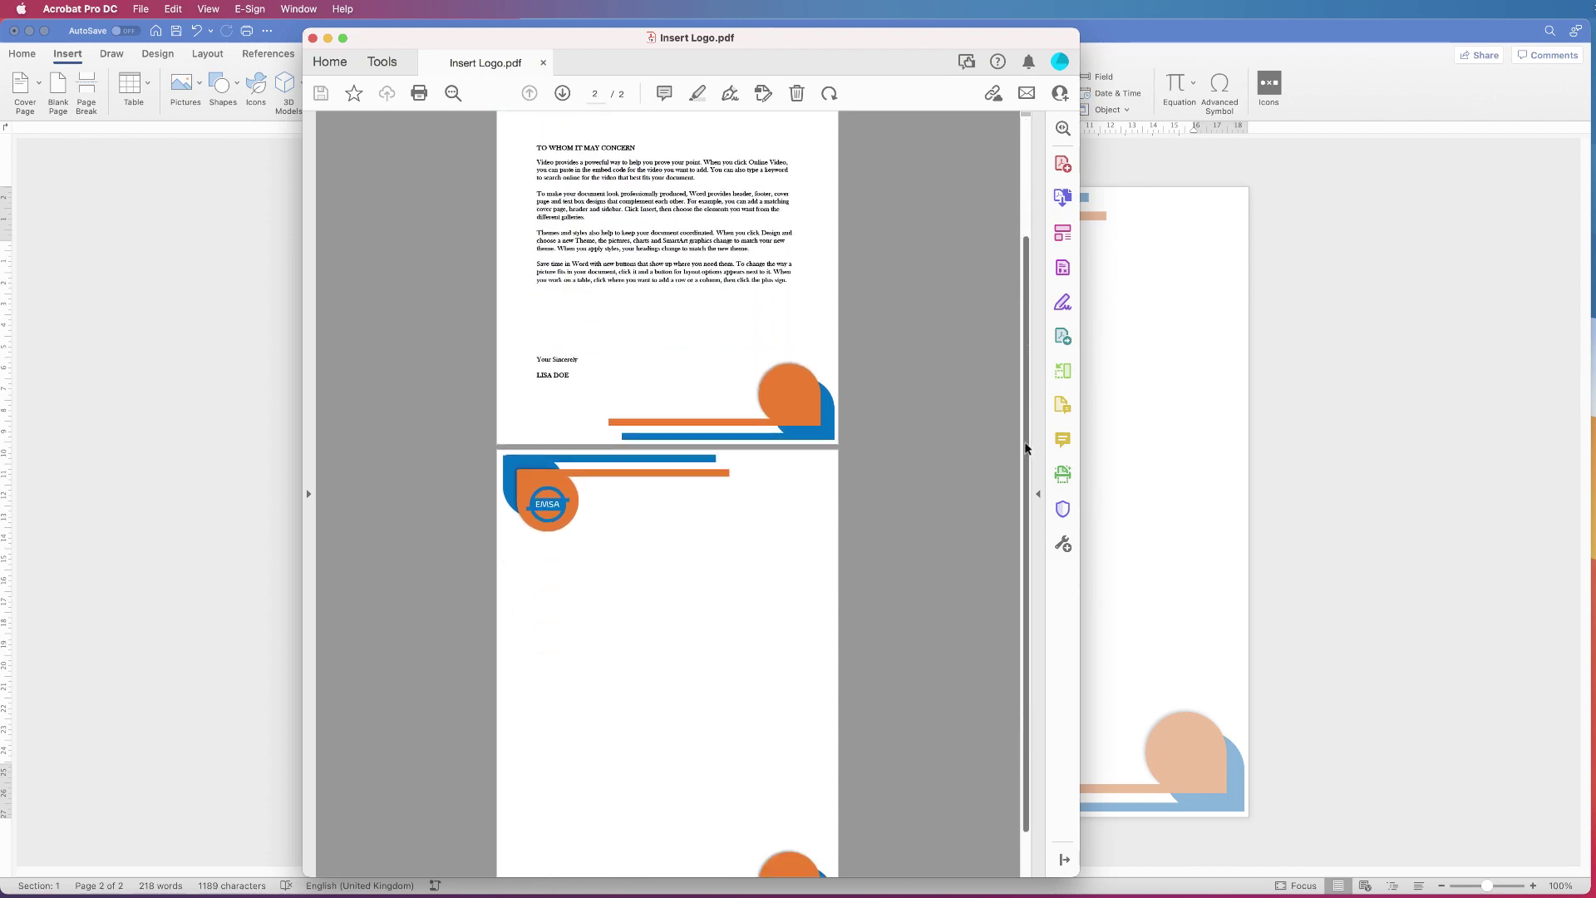
pyautogui.moveTo(1028, 452); pyautogui.dragTo(1040, 225)
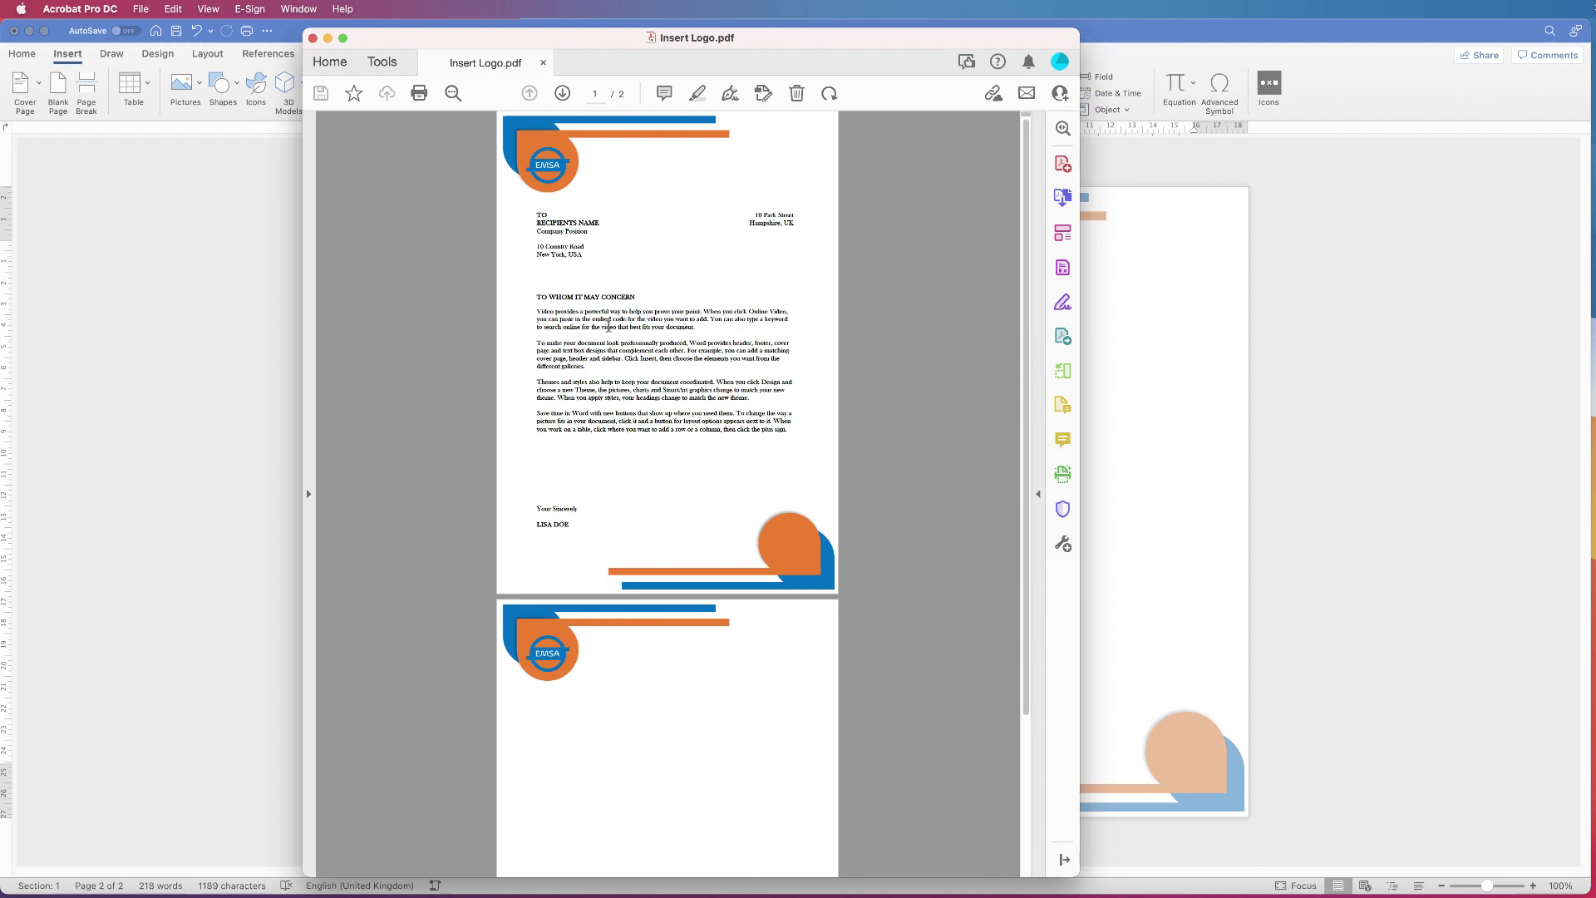
# Close Insert Logo.pdf in Acrobat to return to the Word letterhead.
pyautogui.click(312, 39)
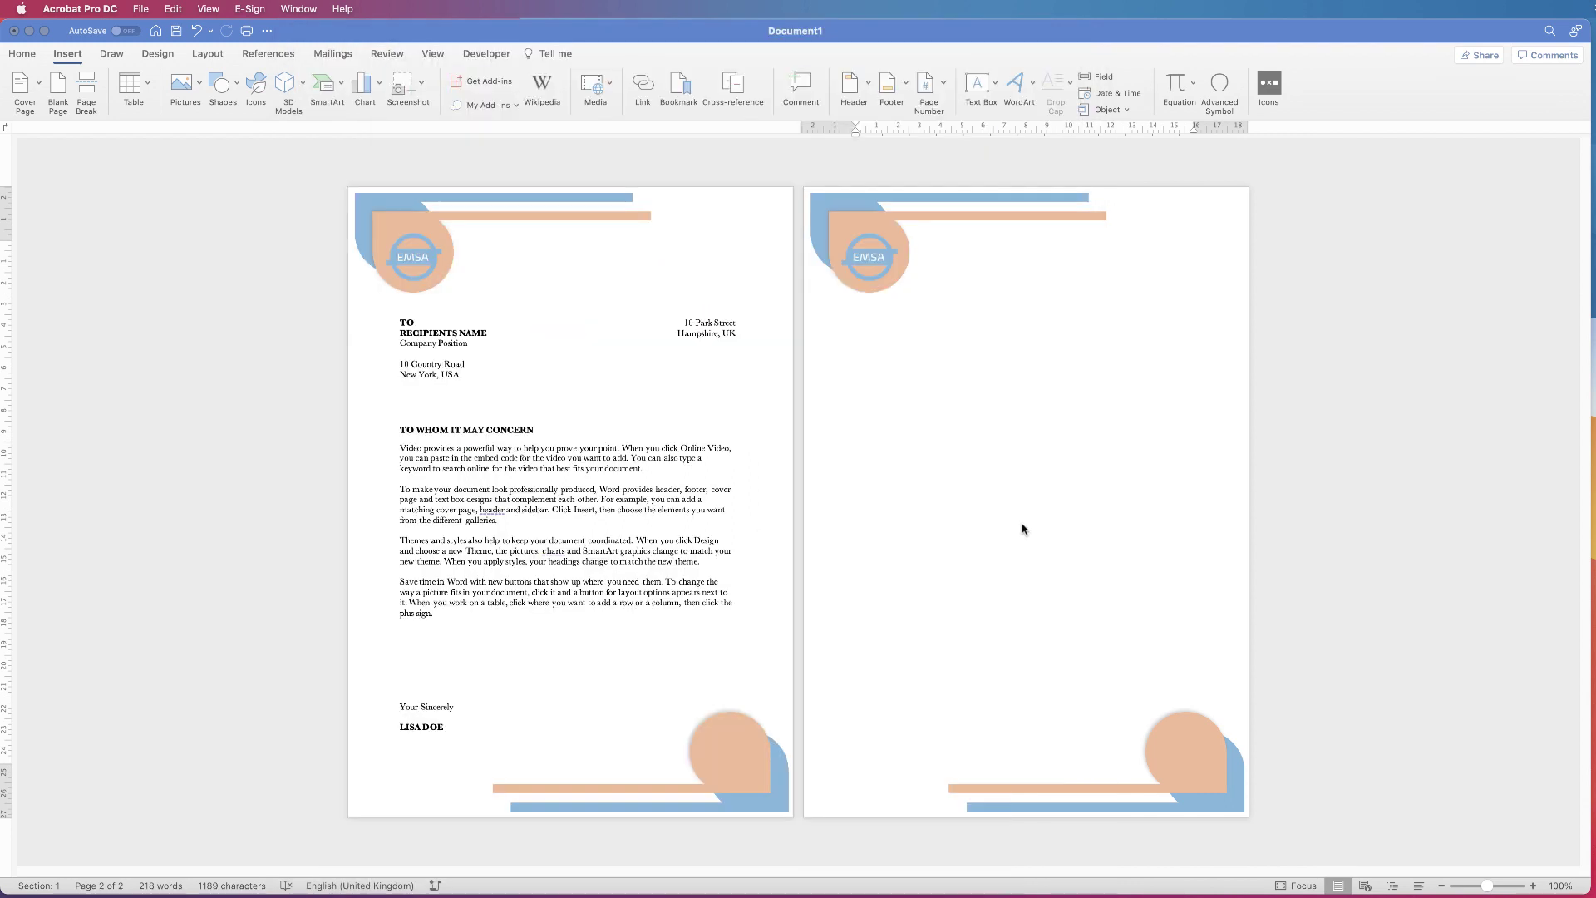